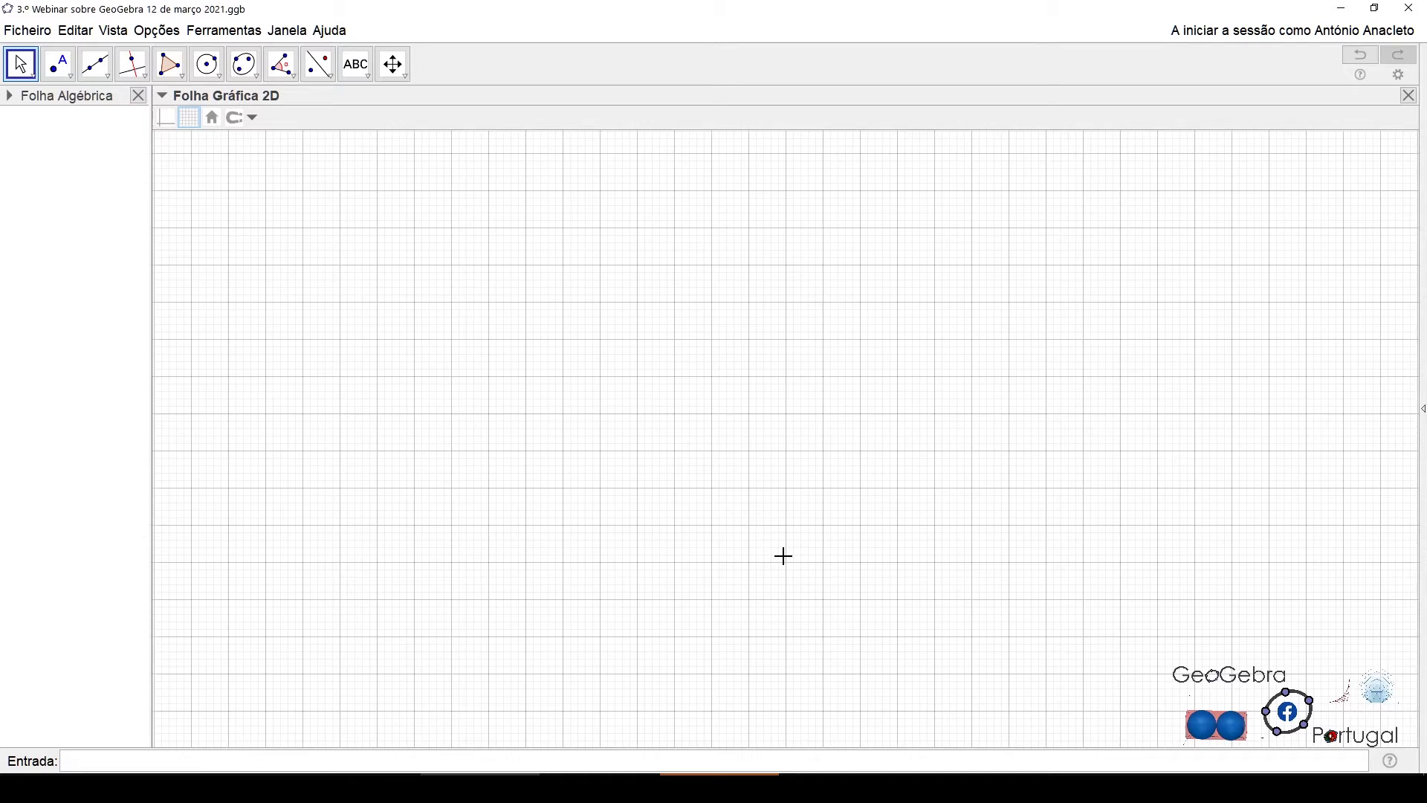
# Step: Insert the text "Olá, boa tarde a todos" in the upper middle of the graphics view
pyautogui.click(355, 65)
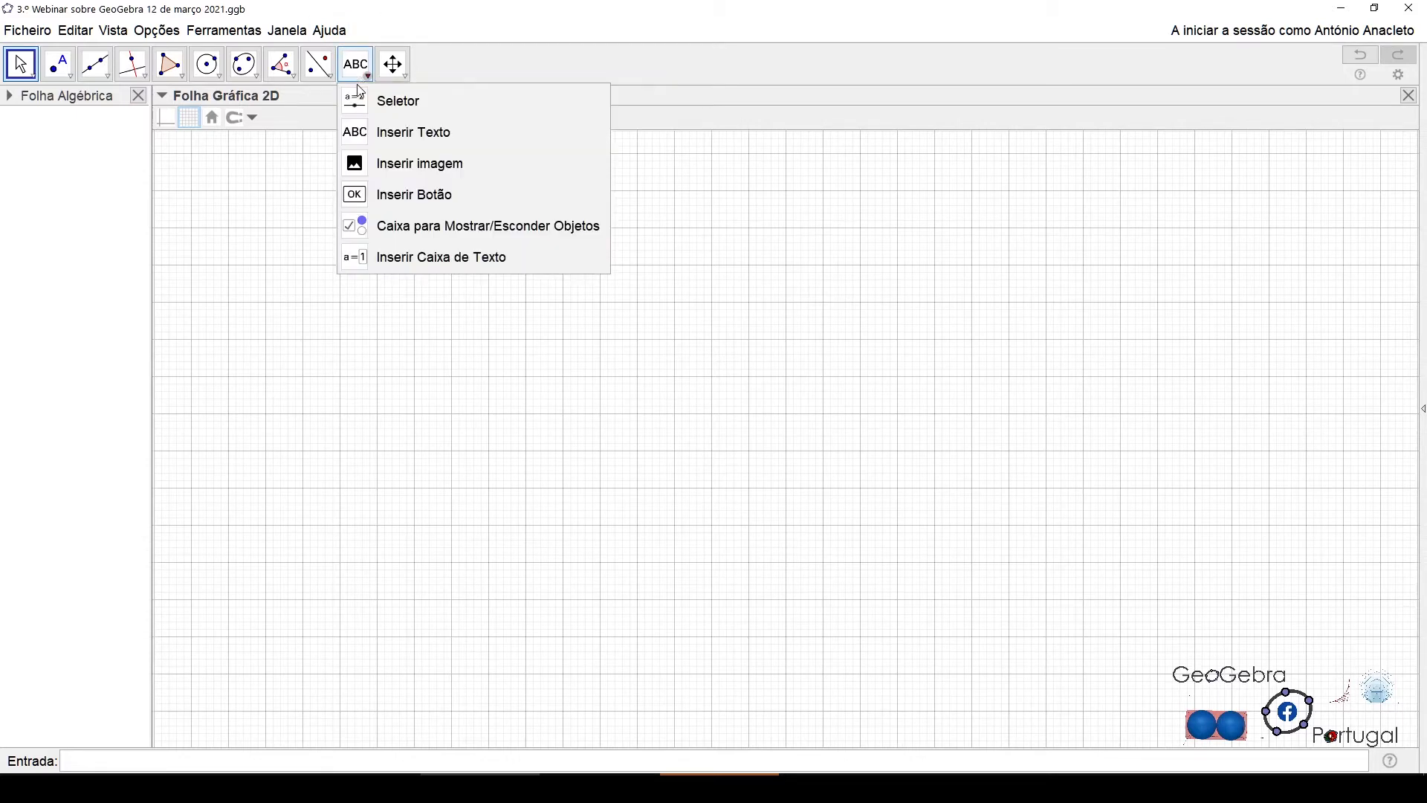
pyautogui.click(364, 145)
pyautogui.click(596, 255)
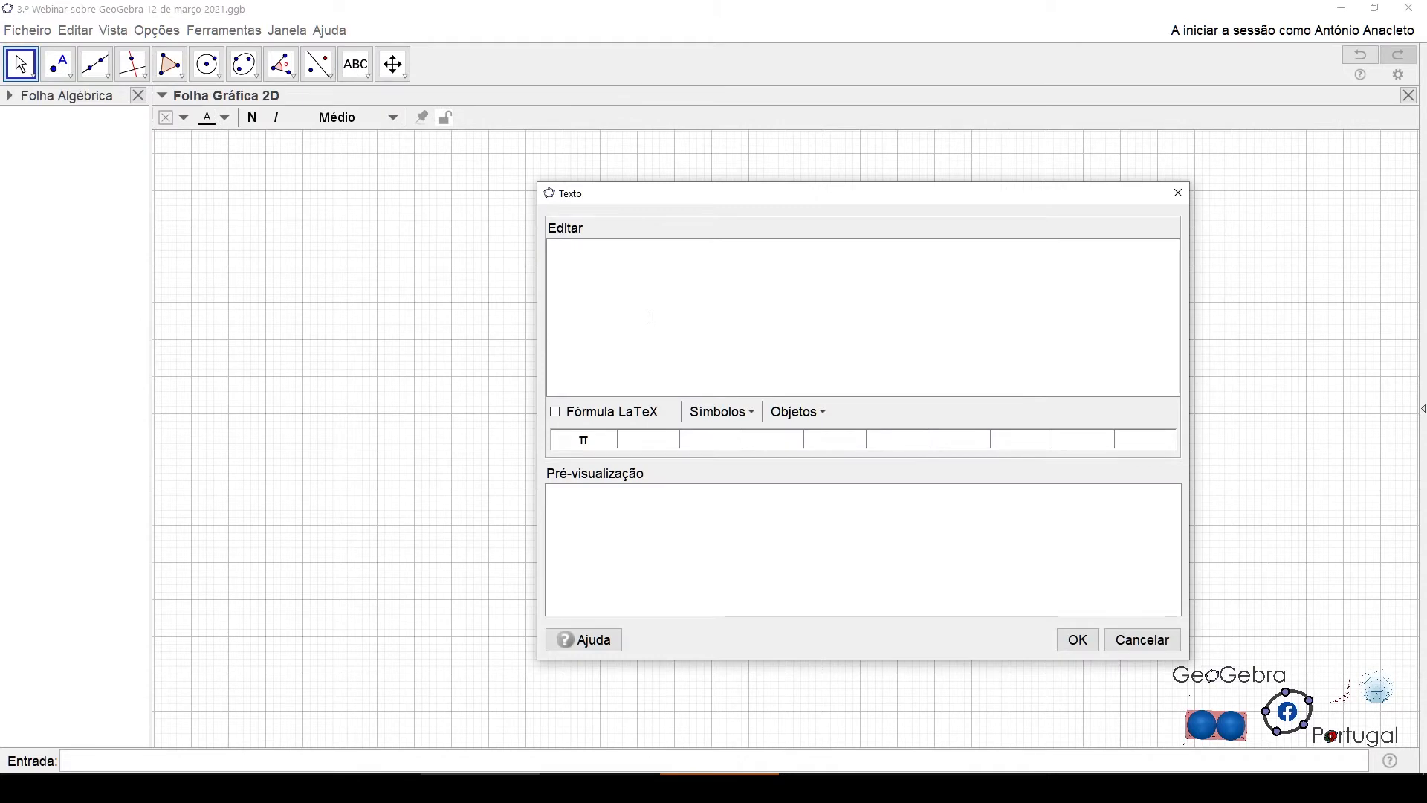
pyautogui.write('OLá')
pyautogui.press('BackSpace')
pyautogui.press('BackSpace')
pyautogui.write('lá, boa tard')
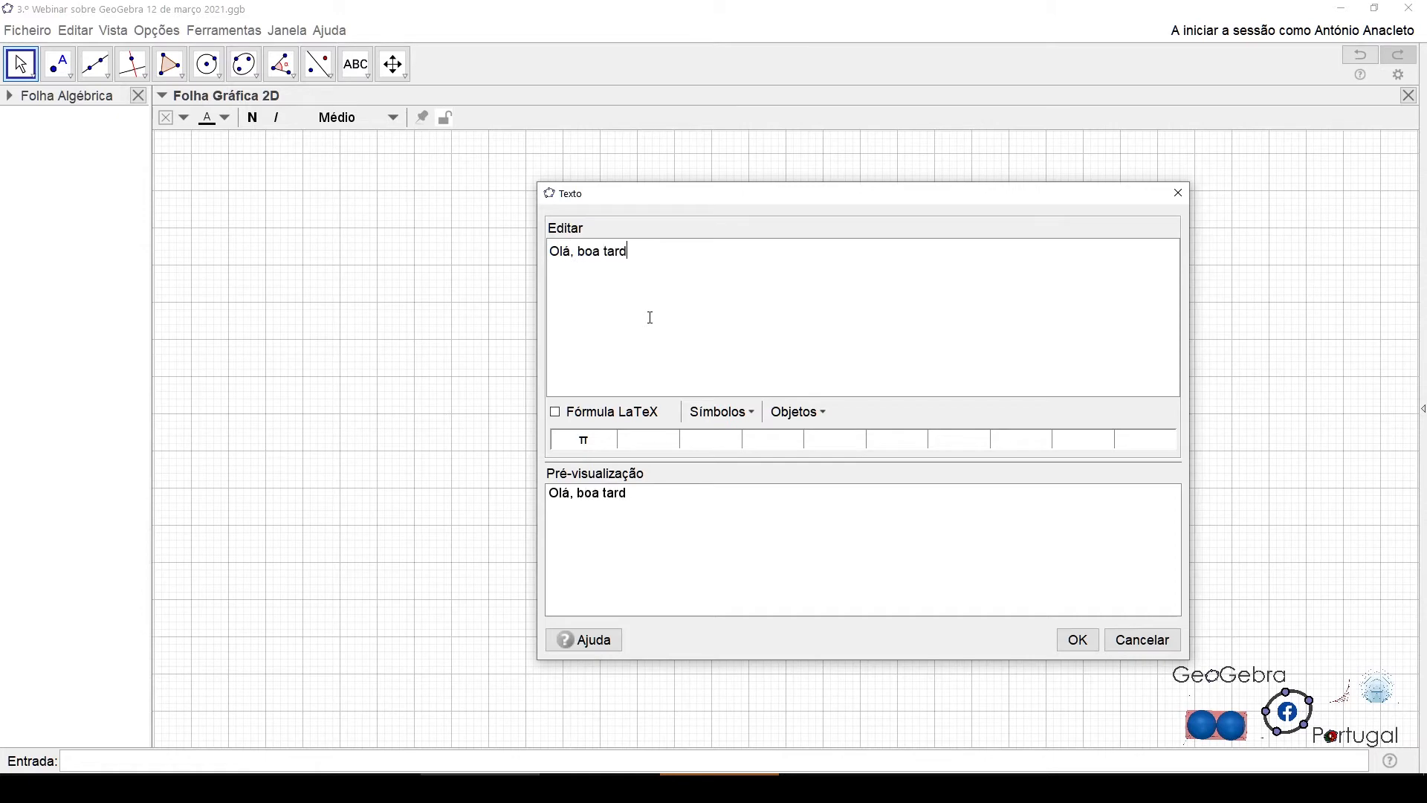
pyautogui.write('e a todos')
pyautogui.click(1077, 639)
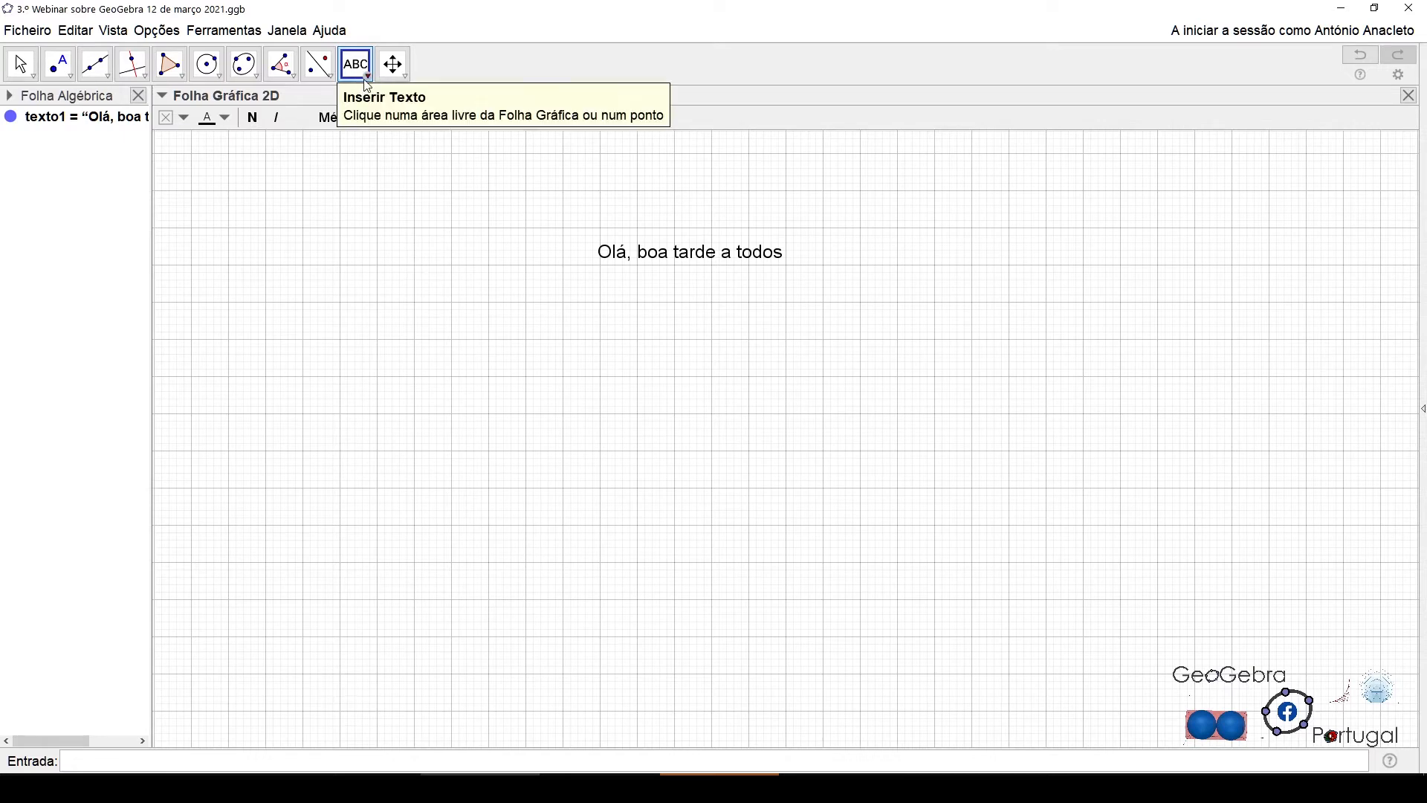
# Step: Place a new point at (-7, 1) in the graphics view
pyautogui.click(57, 68)
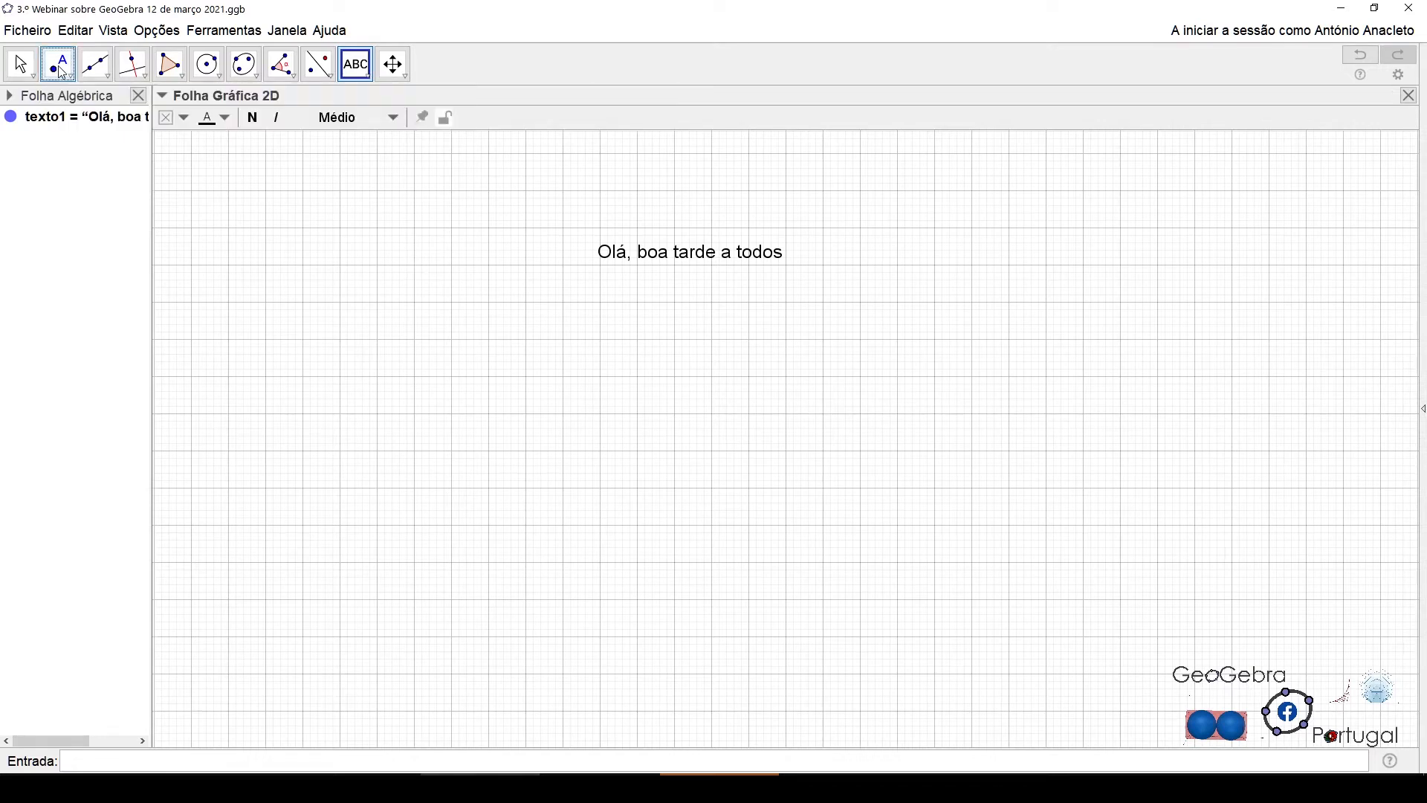
pyautogui.click(525, 413)
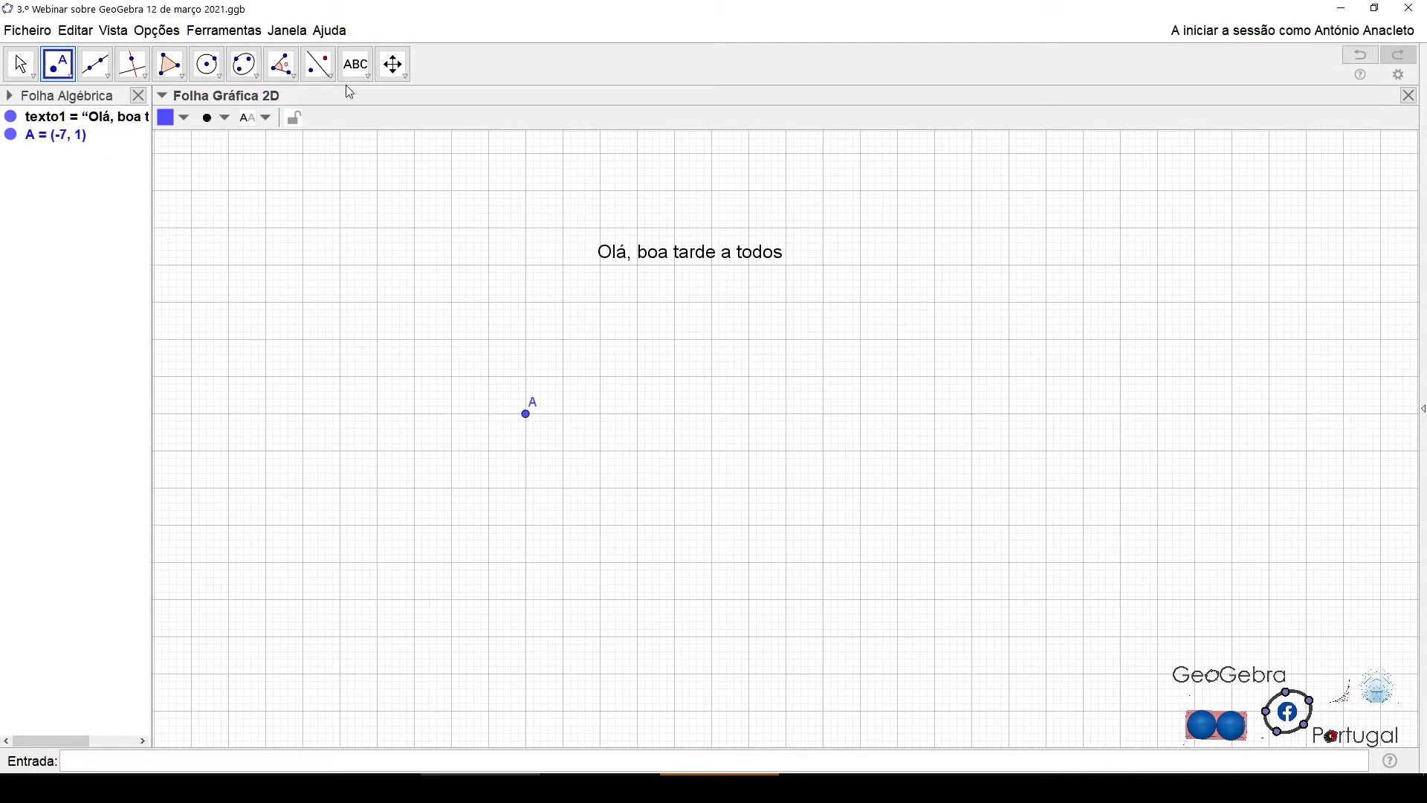
# Step: Start a new text object below the greeting with the content "As coordenadas do ponto A"
pyautogui.click(367, 77)
pyautogui.click(358, 139)
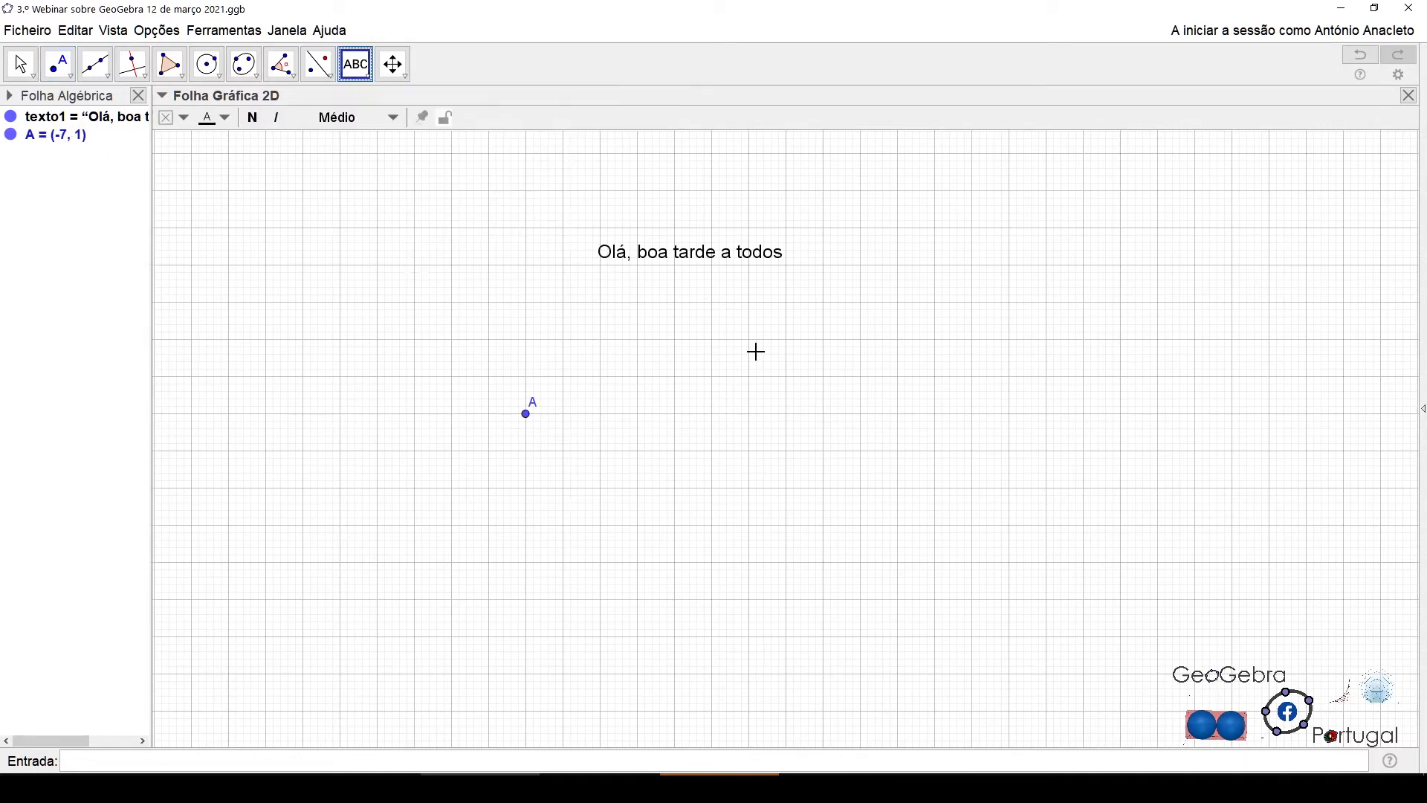
pyautogui.click(679, 332)
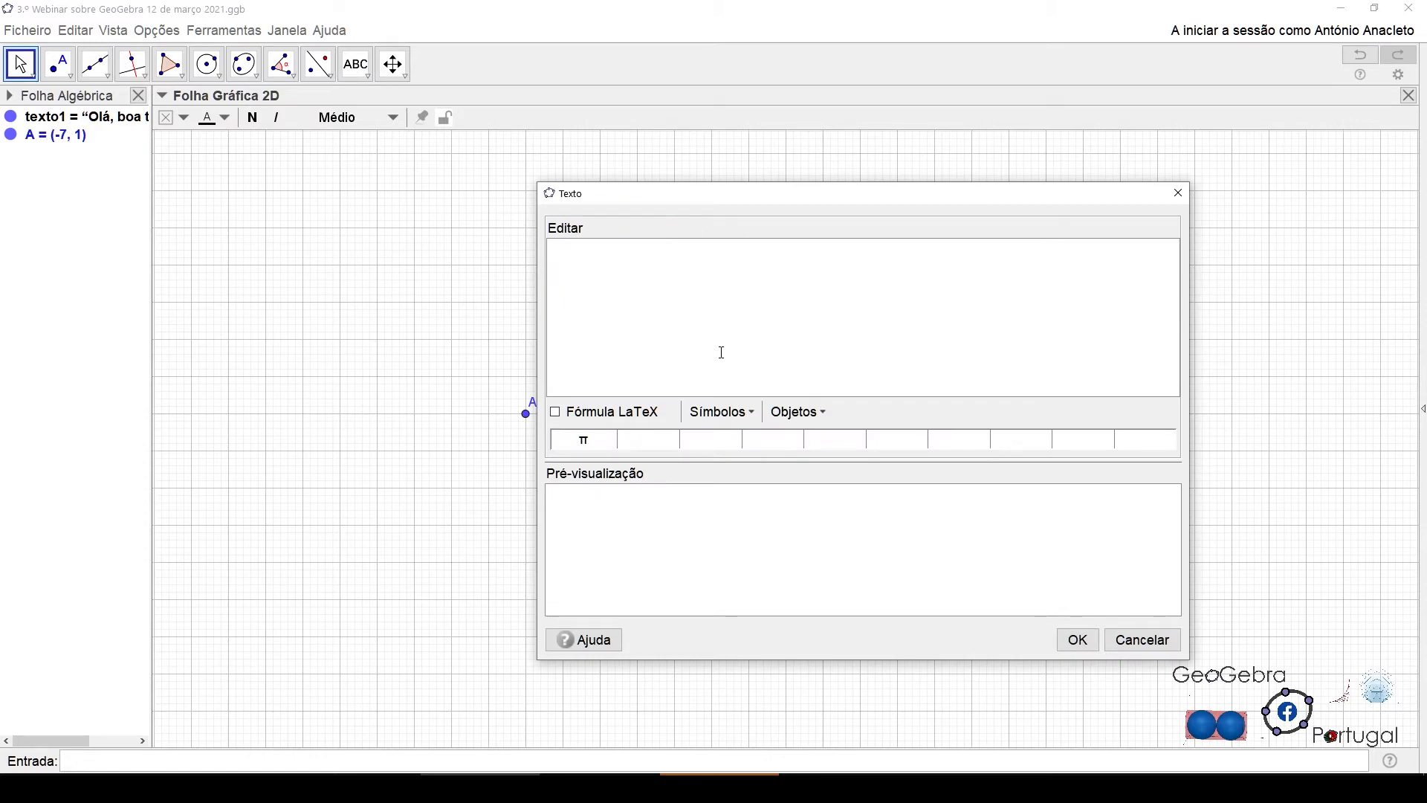
pyautogui.write('As coor')
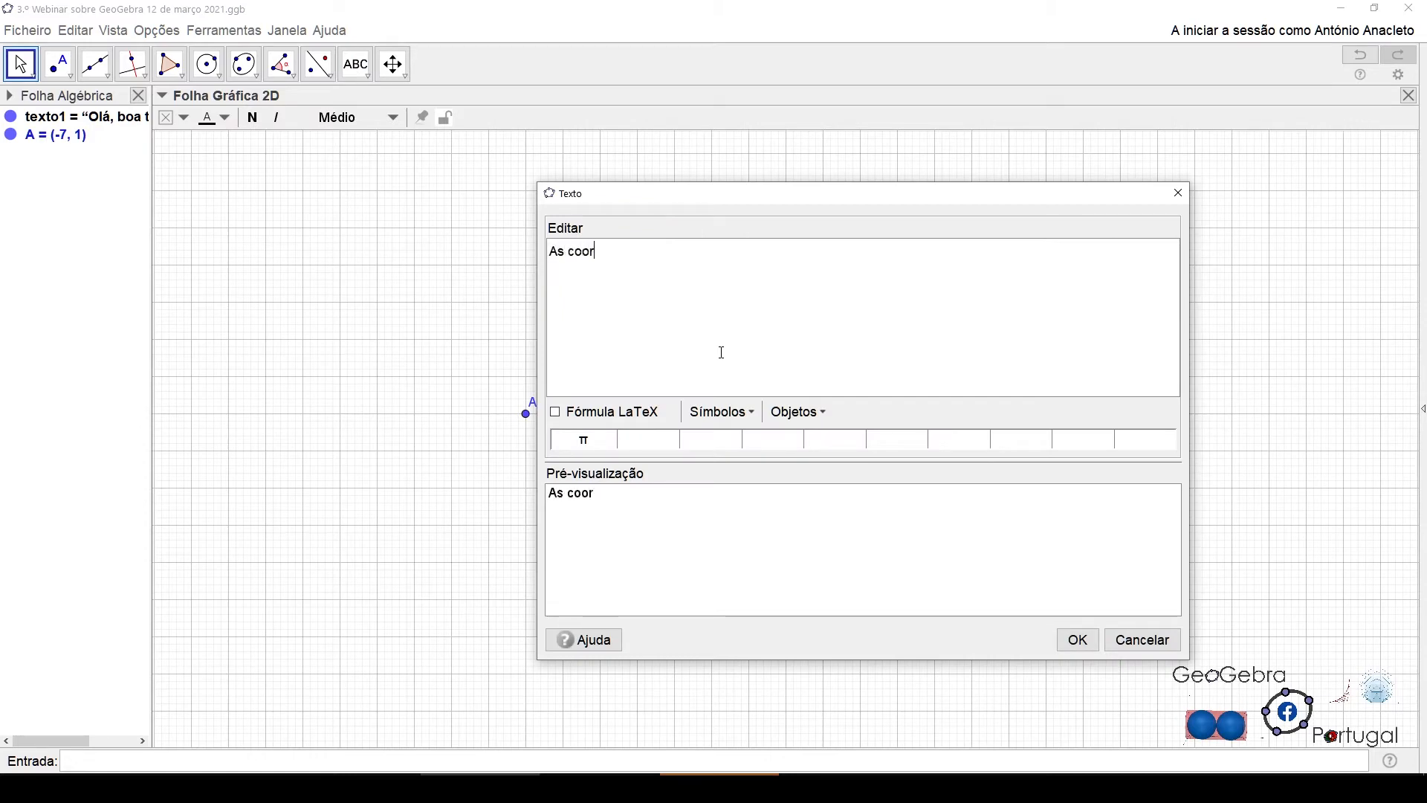
pyautogui.write('dandas')
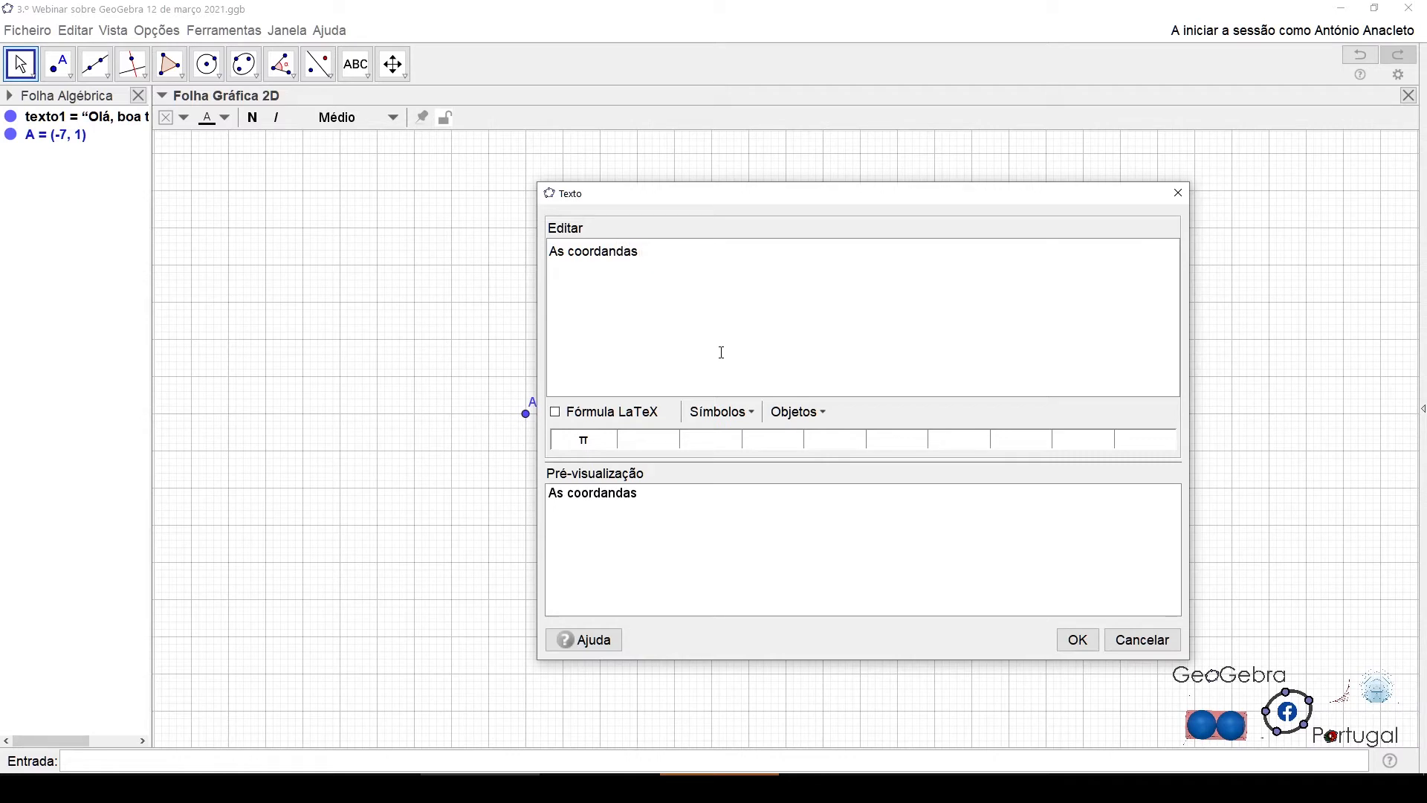
pyautogui.press('BackSpace')
pyautogui.press('BackSpace')
pyautogui.press('BackSpace')
pyautogui.press('BackSpace')
pyautogui.press('BackSpace')
pyautogui.press('BackSpace')
pyautogui.write('enadas do ponto ')
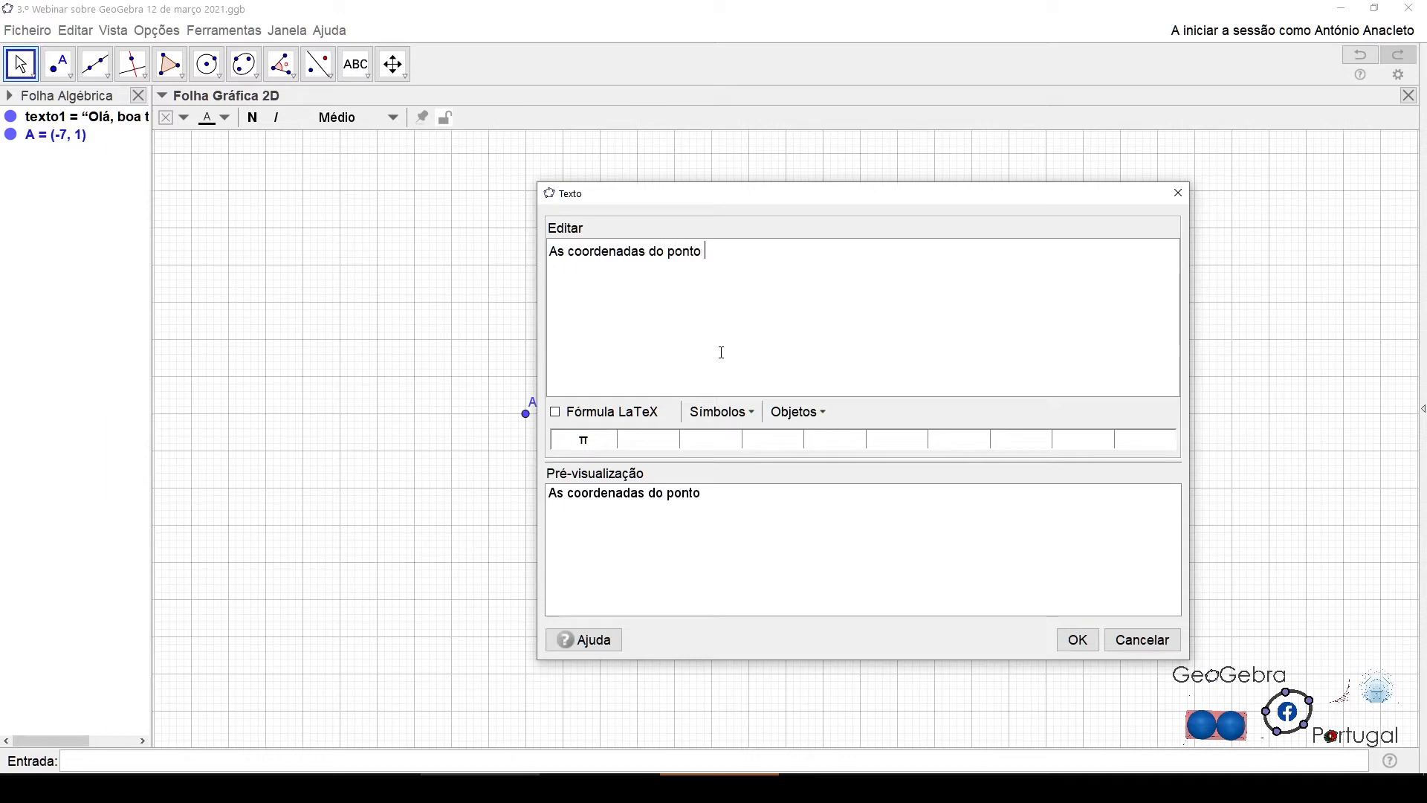
pyautogui.write('A')
# Step: Append point A as a dynamic object to the text so it shows the coordinates, and accept the text
pyautogui.click(811, 415)
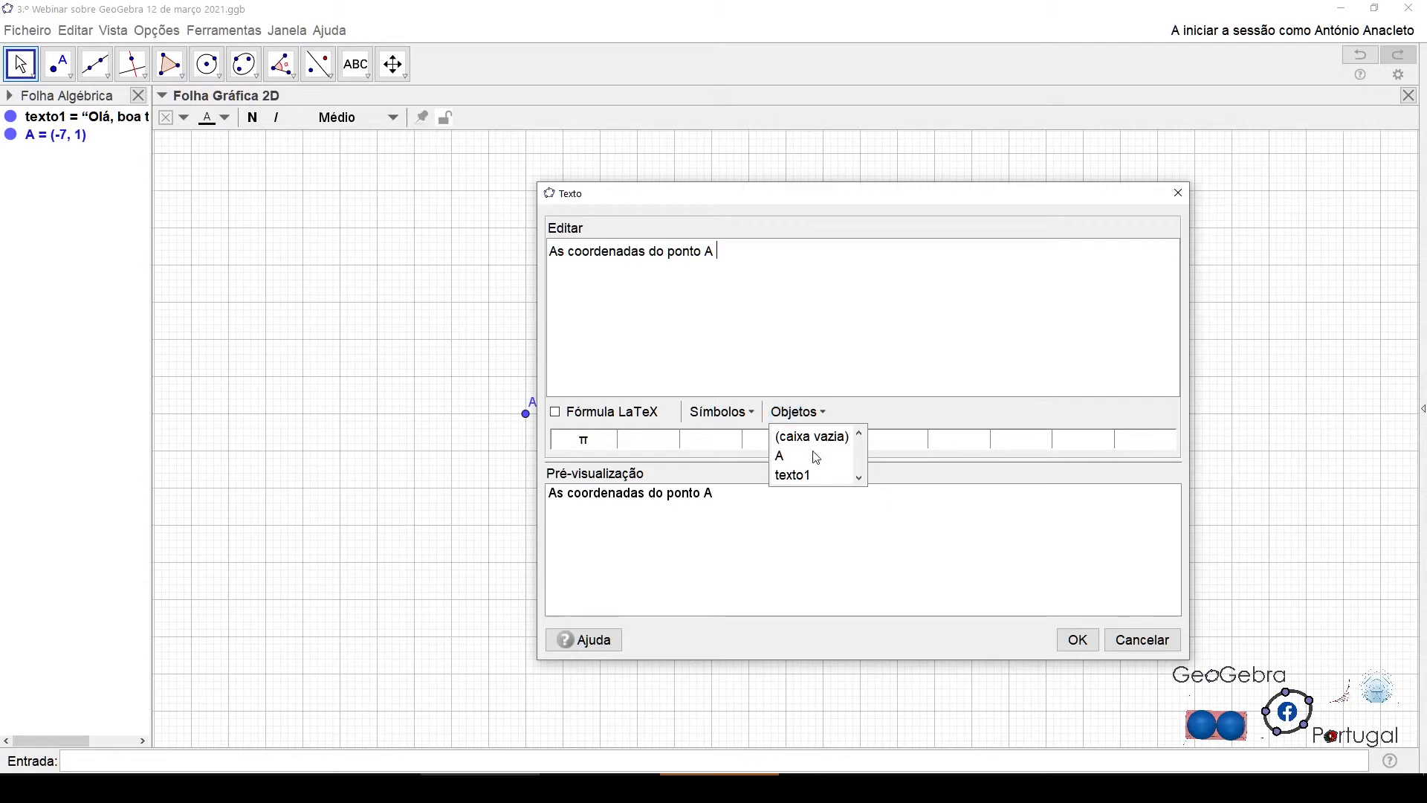
pyautogui.click(785, 456)
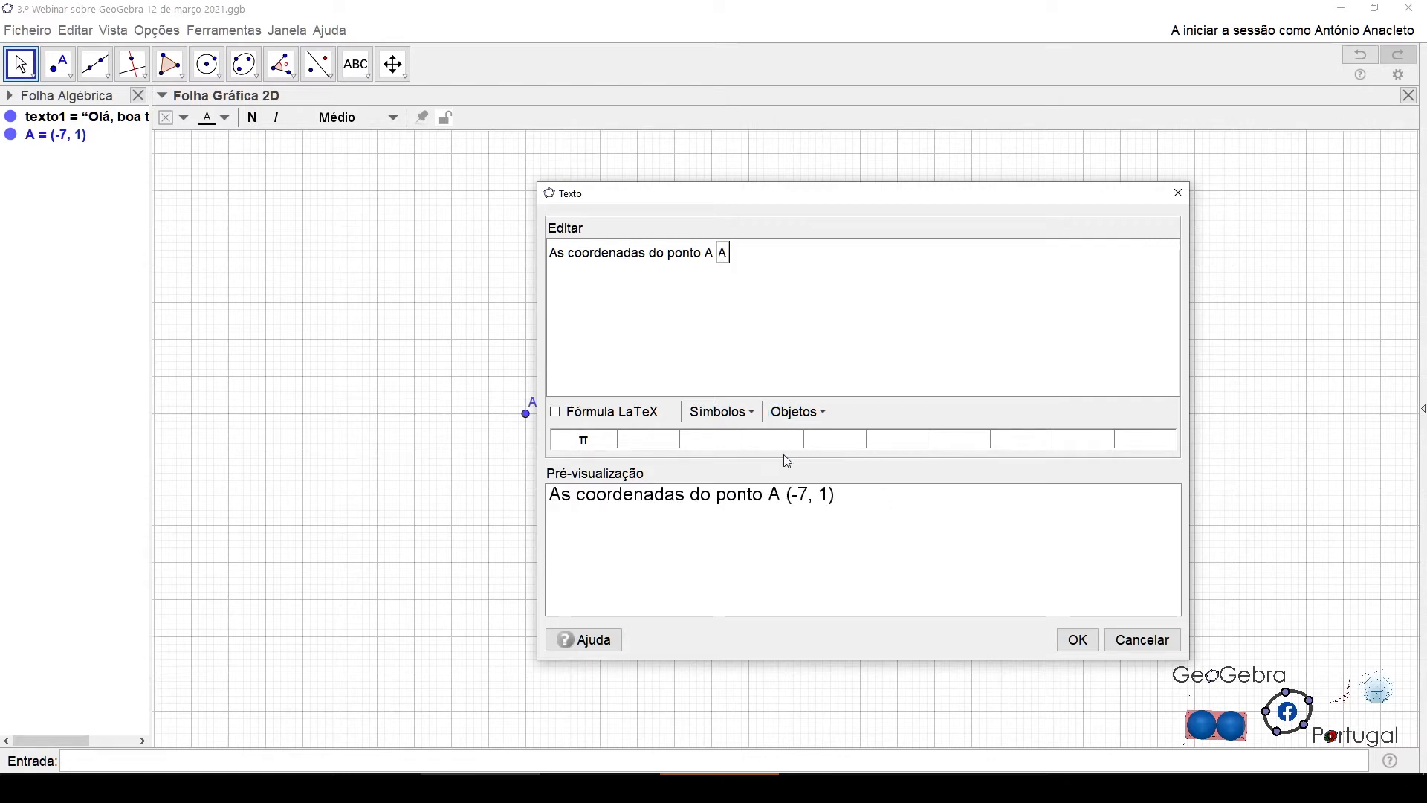
pyautogui.click(1078, 640)
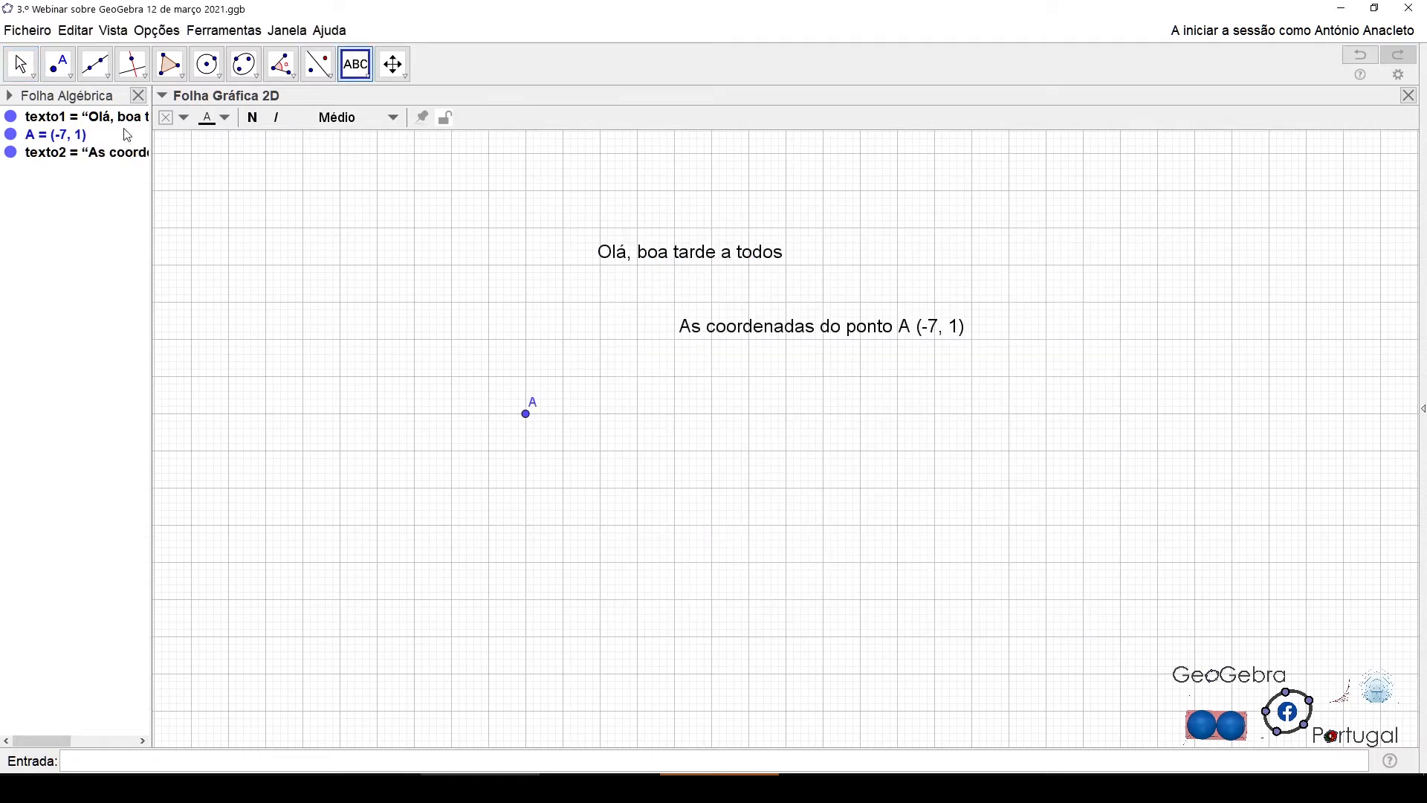
# Step: Move point A slightly to test the coordinate text linked to it
pyautogui.click(20, 65)
pyautogui.moveTo(525, 413)
pyautogui.mouseDown()
pyautogui.moveTo(631, 451)
pyautogui.moveTo(642, 486)
pyautogui.moveTo(563, 459)
pyautogui.moveTo(526, 421)
pyautogui.mouseUp()
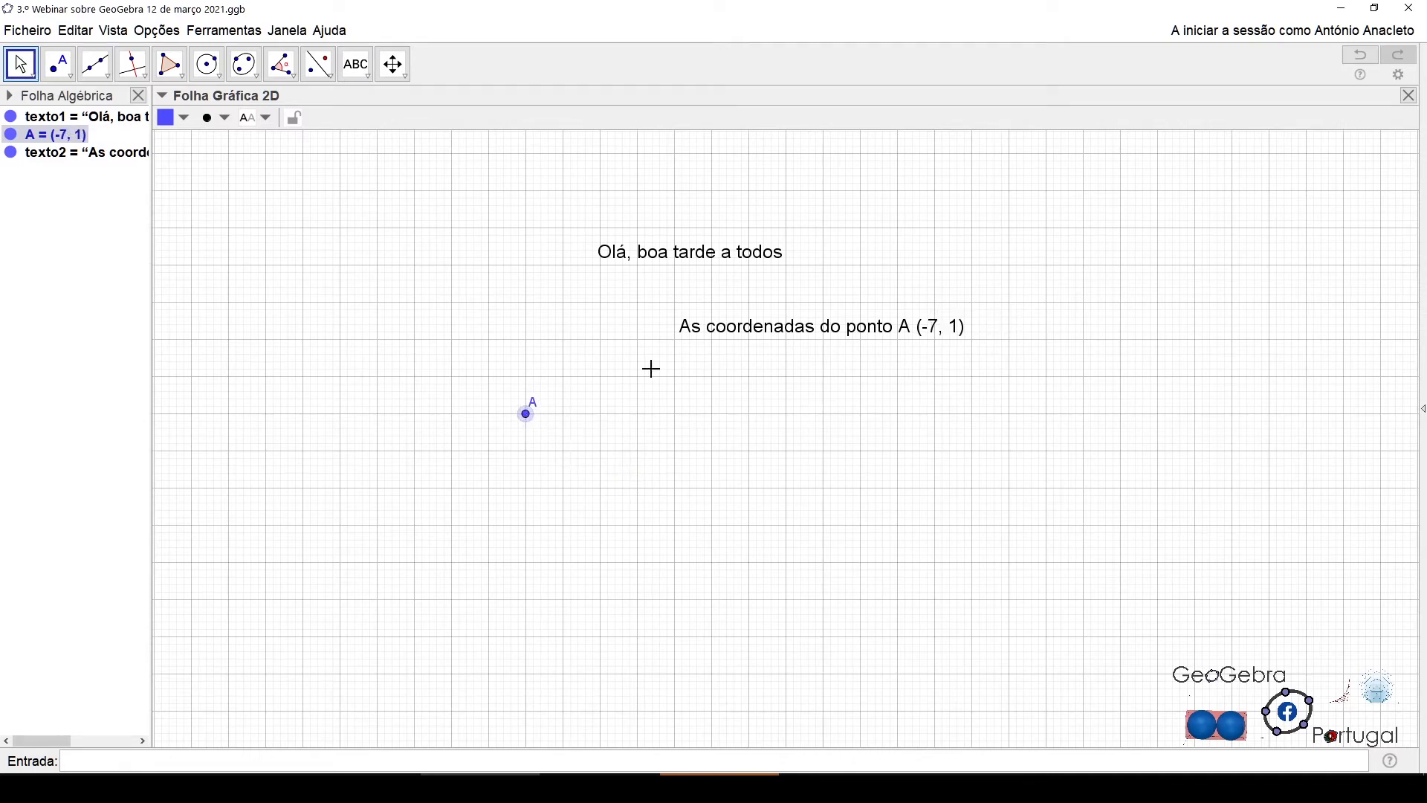
pyautogui.click(362, 74)
pyautogui.click(413, 131)
pyautogui.click(721, 469)
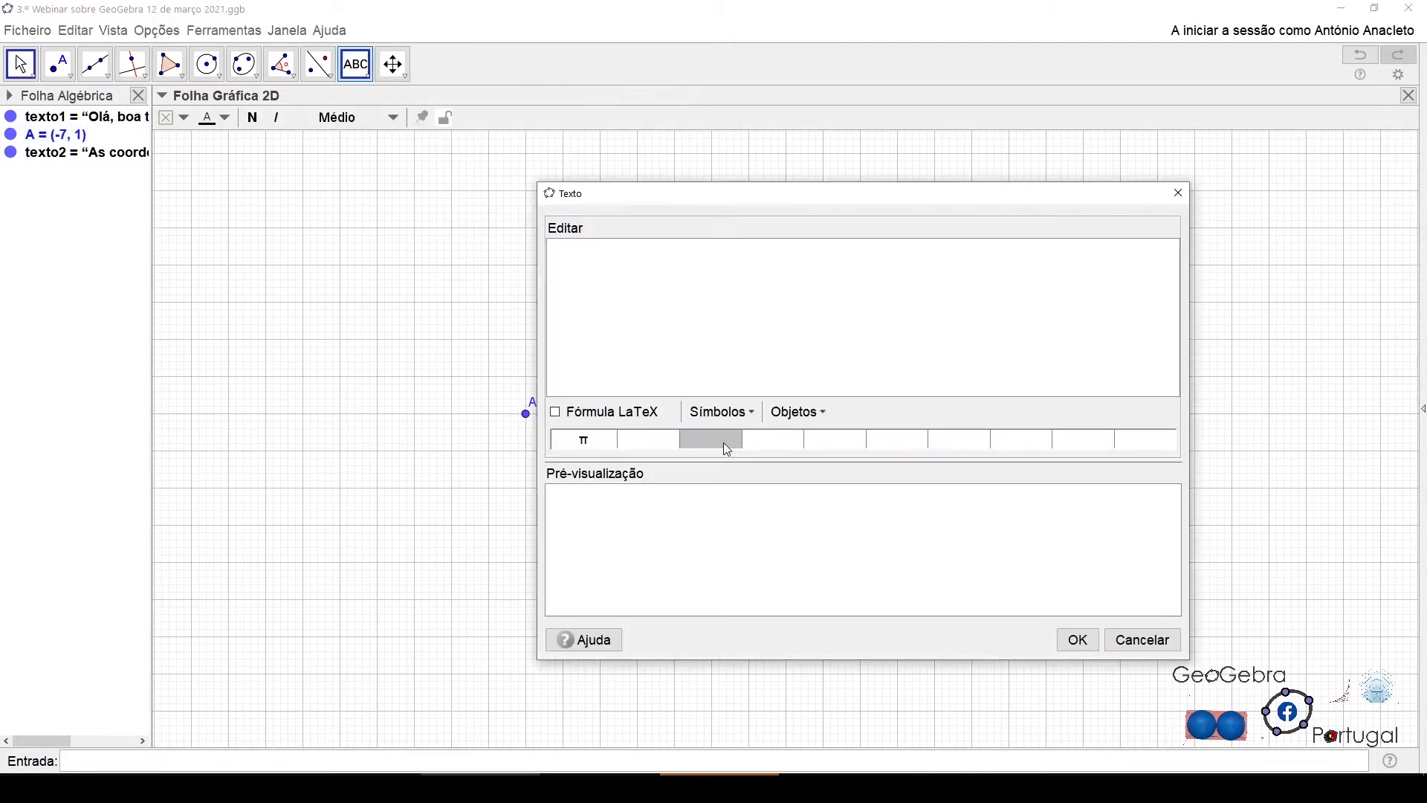
pyautogui.click(1144, 639)
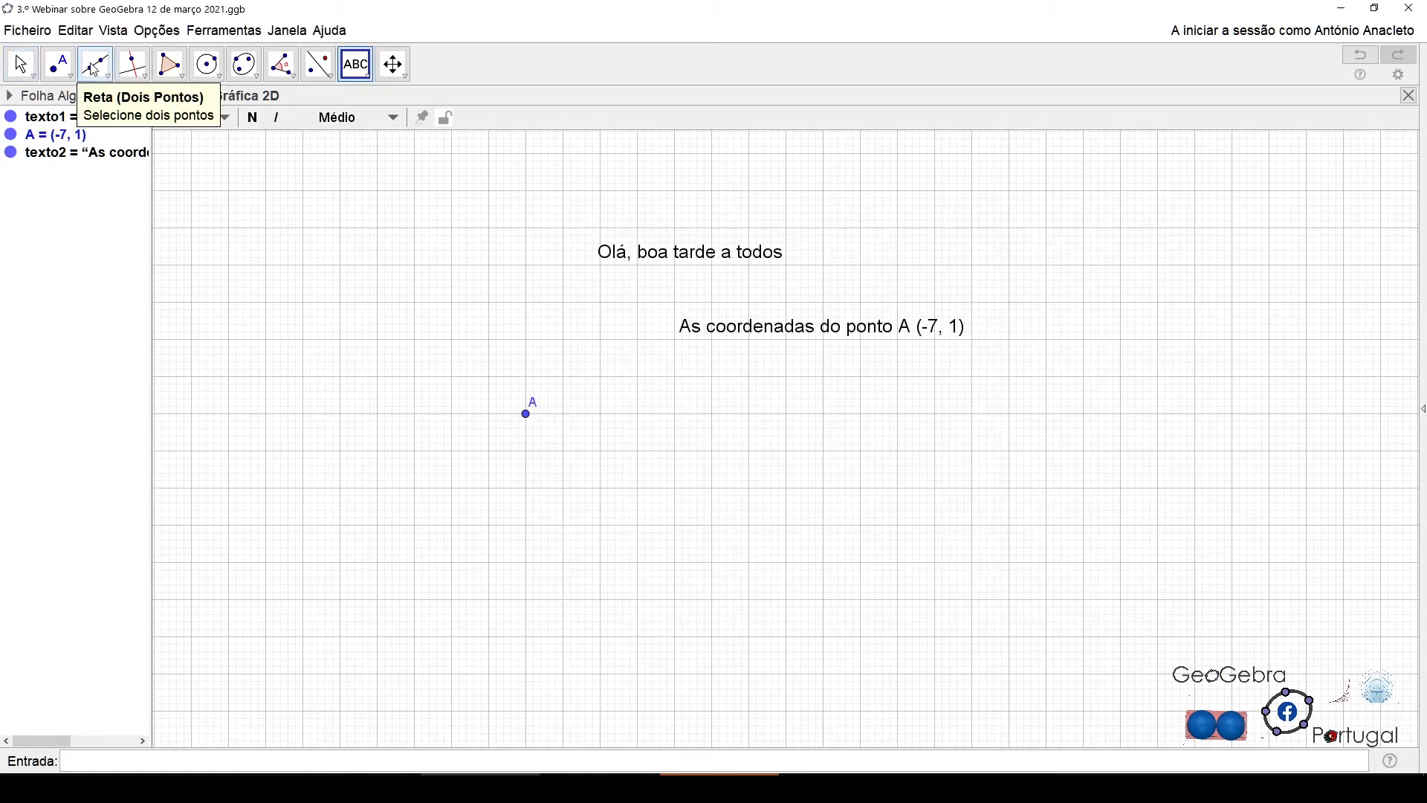
# Step: Place a second point at (-2, 0), below and to the right of point A
pyautogui.click(68, 77)
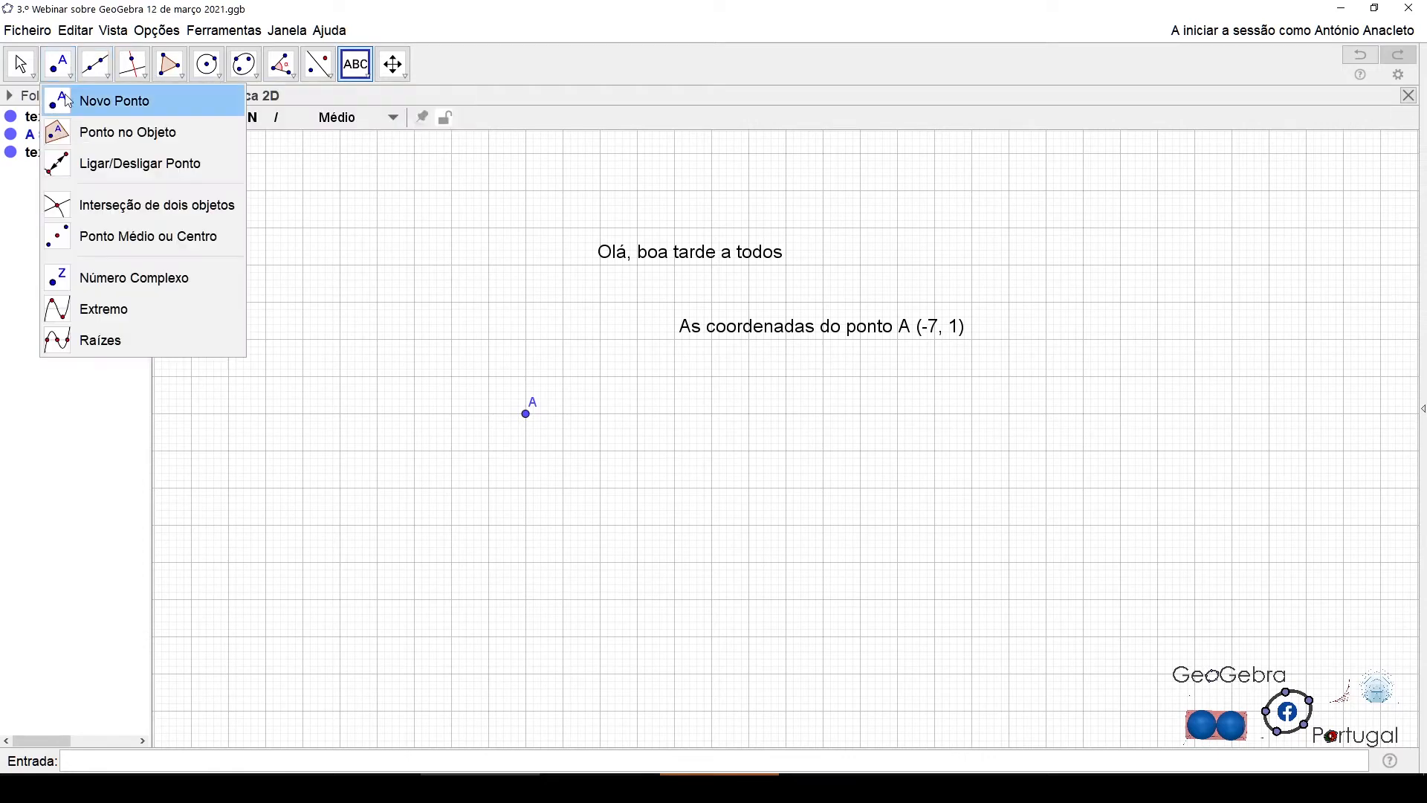
pyautogui.click(111, 100)
pyautogui.click(711, 451)
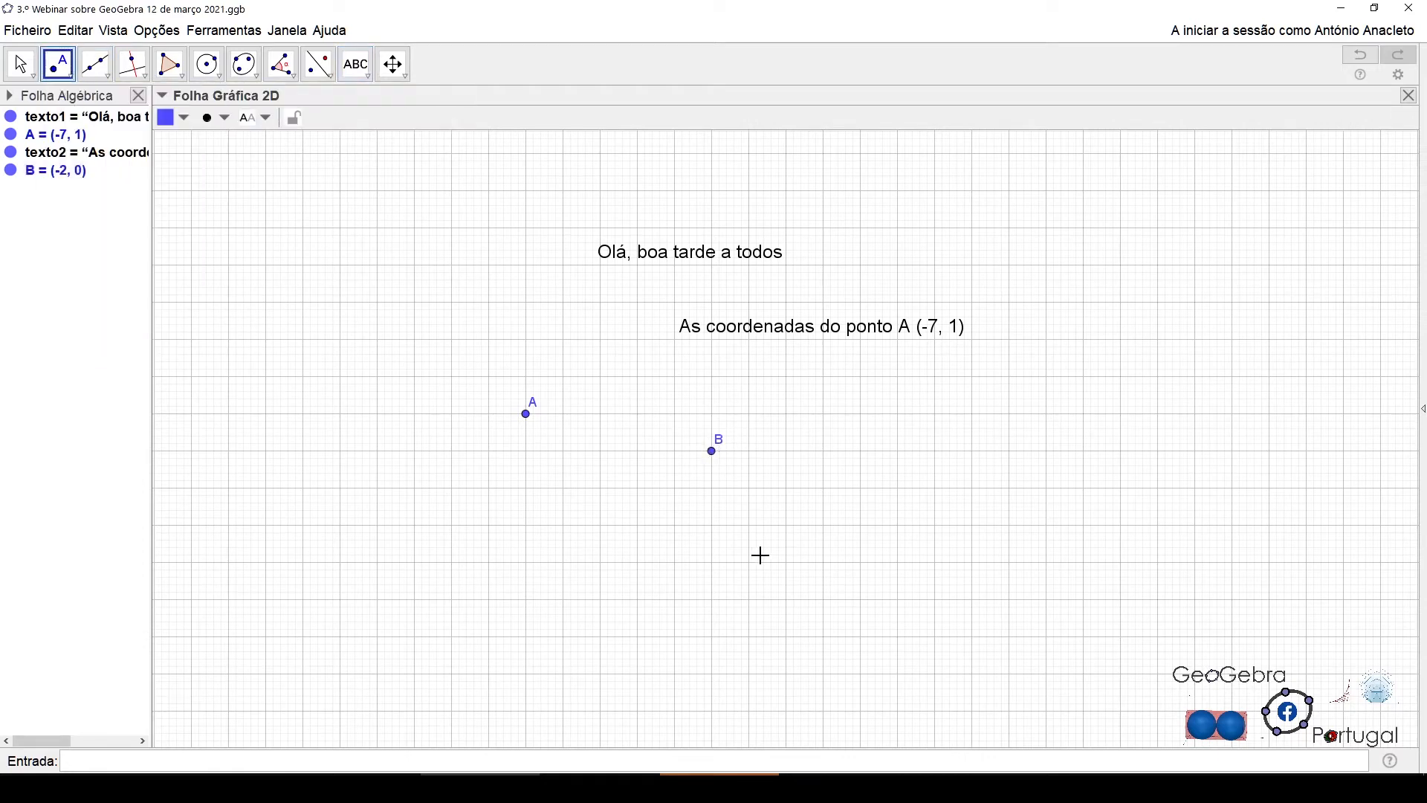
# Step: Measure the distance between points A and B with the Distance tool and move its label above the two points
pyautogui.click(108, 76)
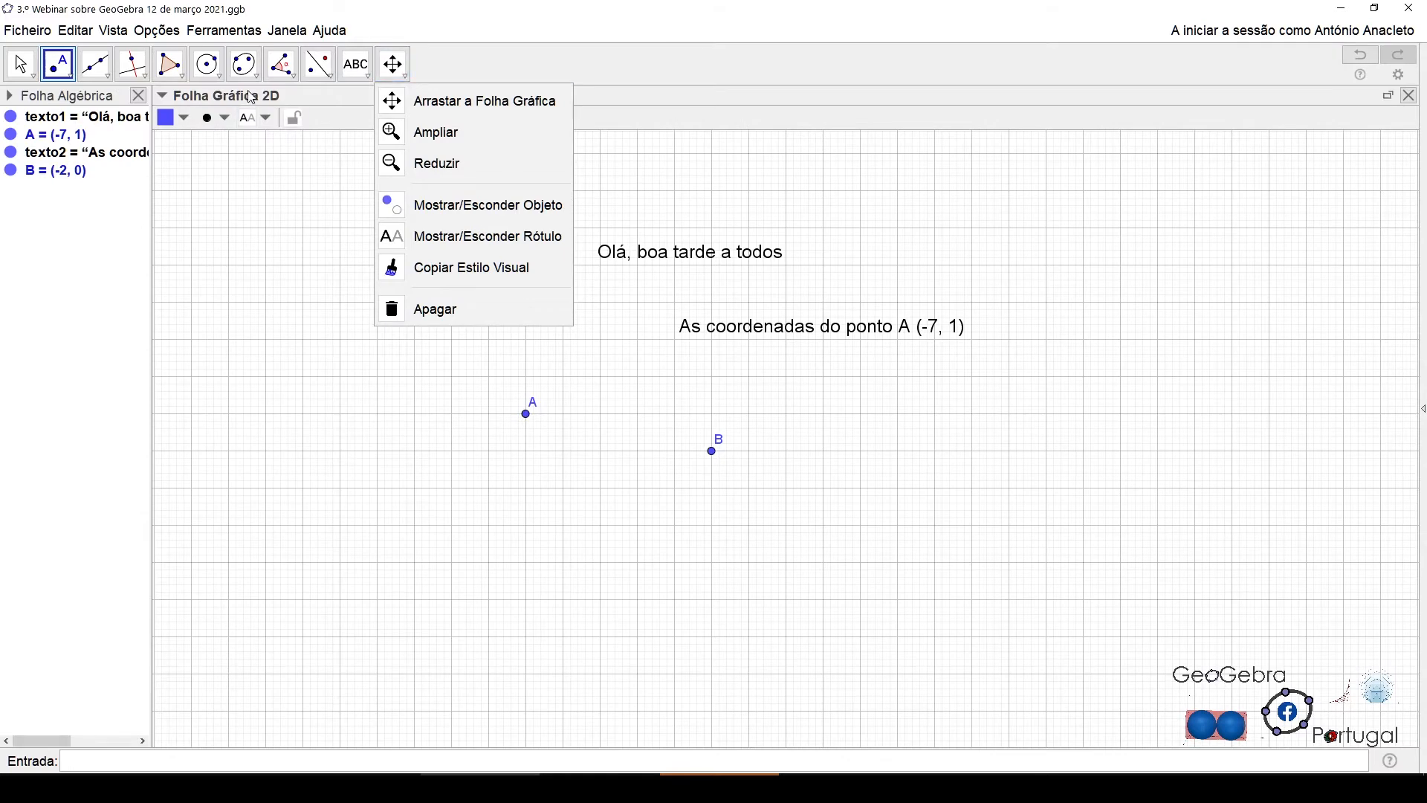
pyautogui.moveTo(327, 86)
pyautogui.moveTo(287, 71)
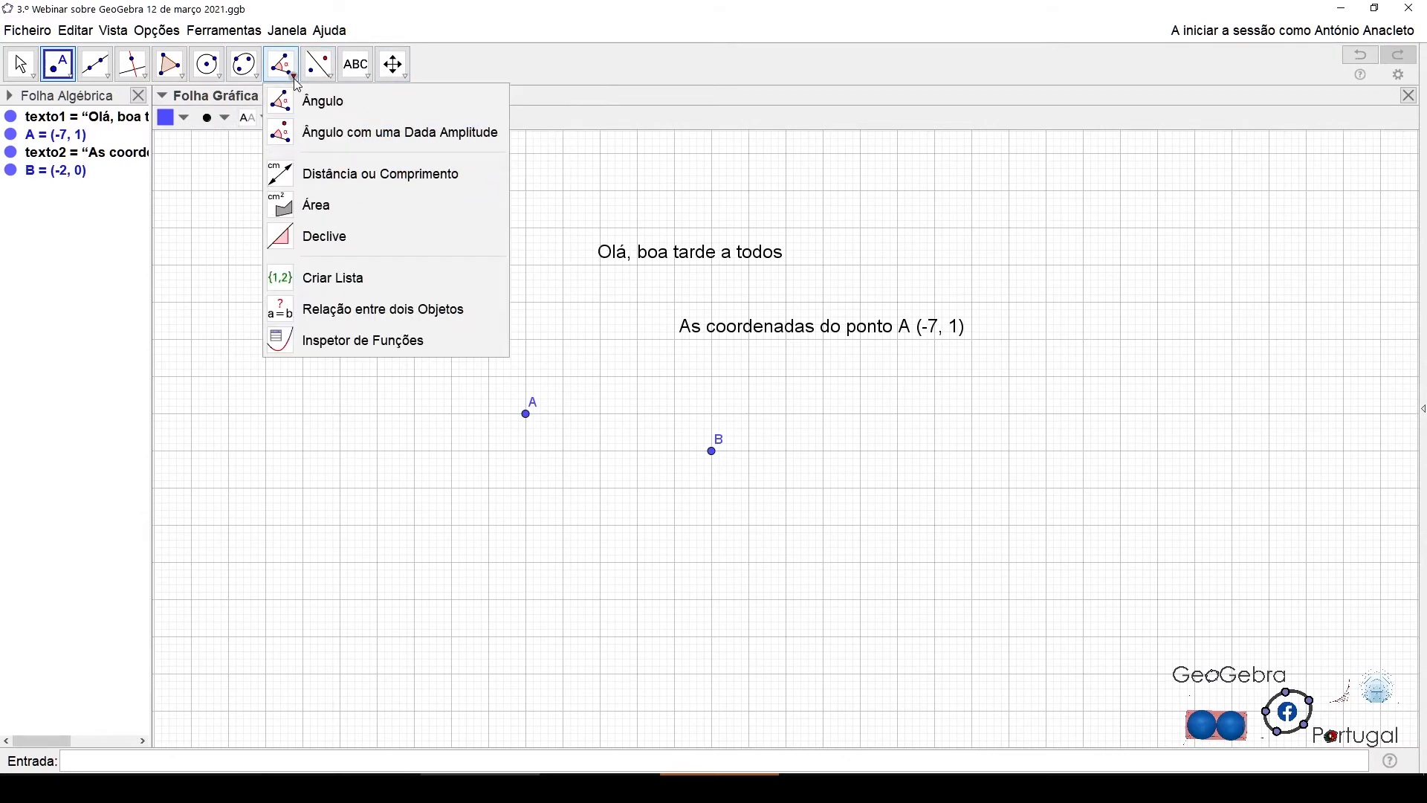
pyautogui.click(342, 172)
pyautogui.click(525, 413)
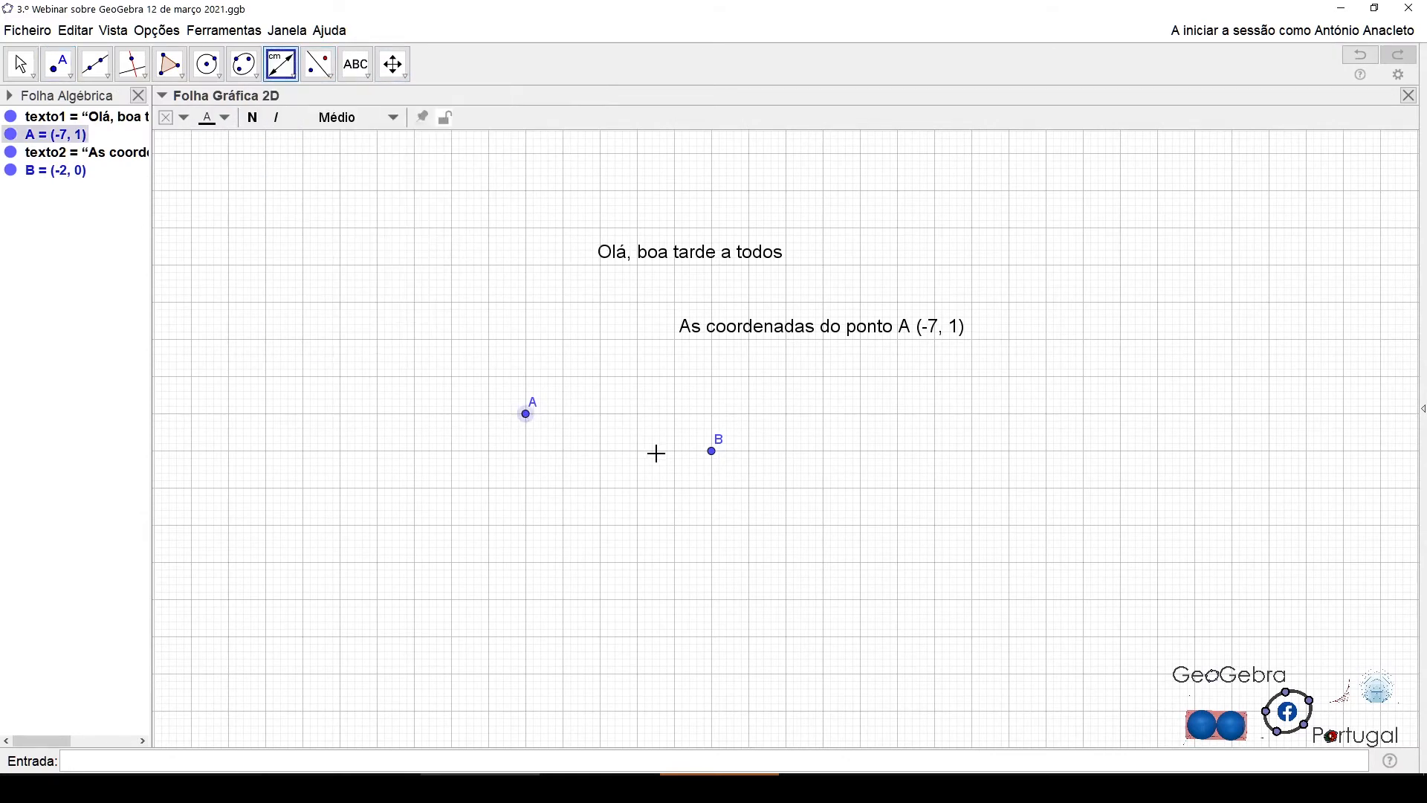
pyautogui.click(712, 451)
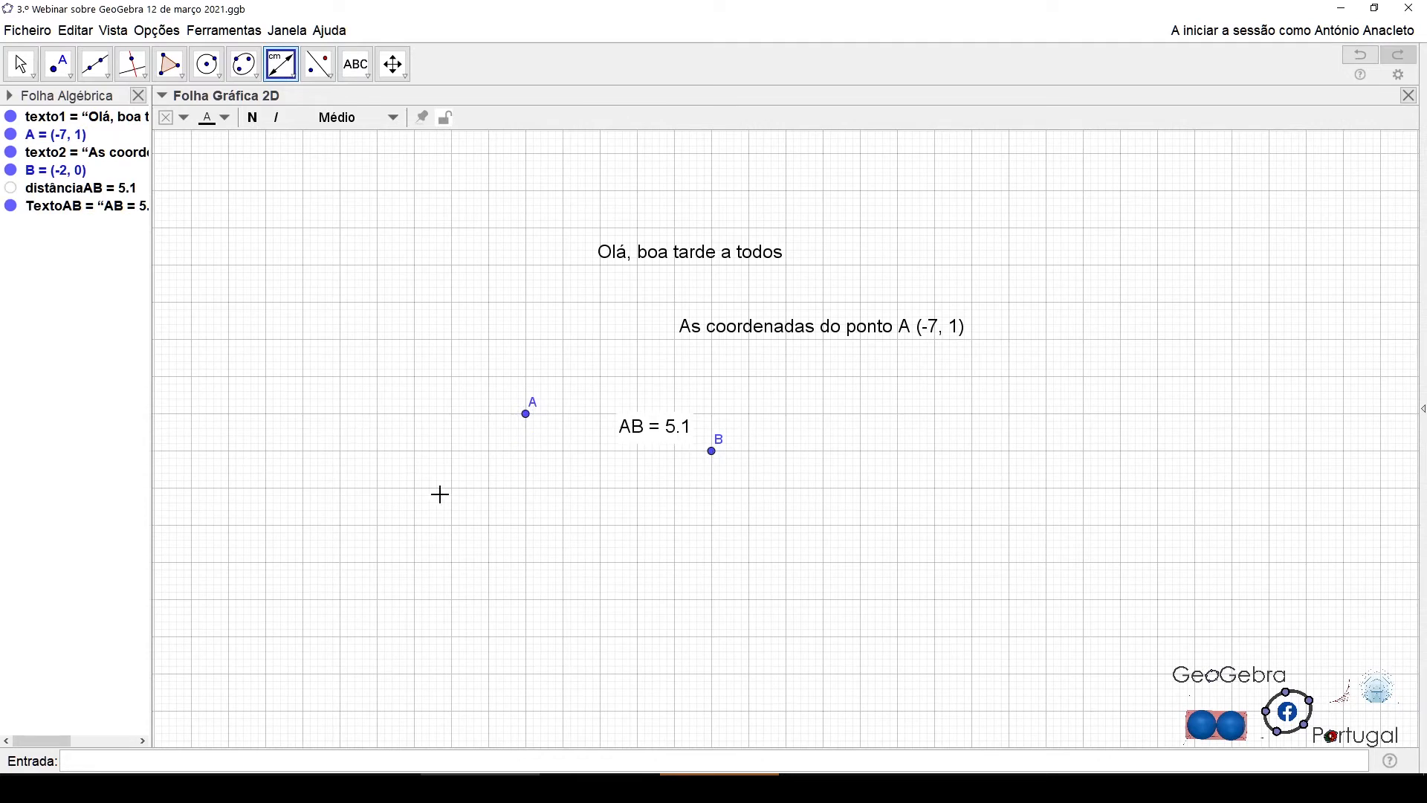
pyautogui.click(21, 65)
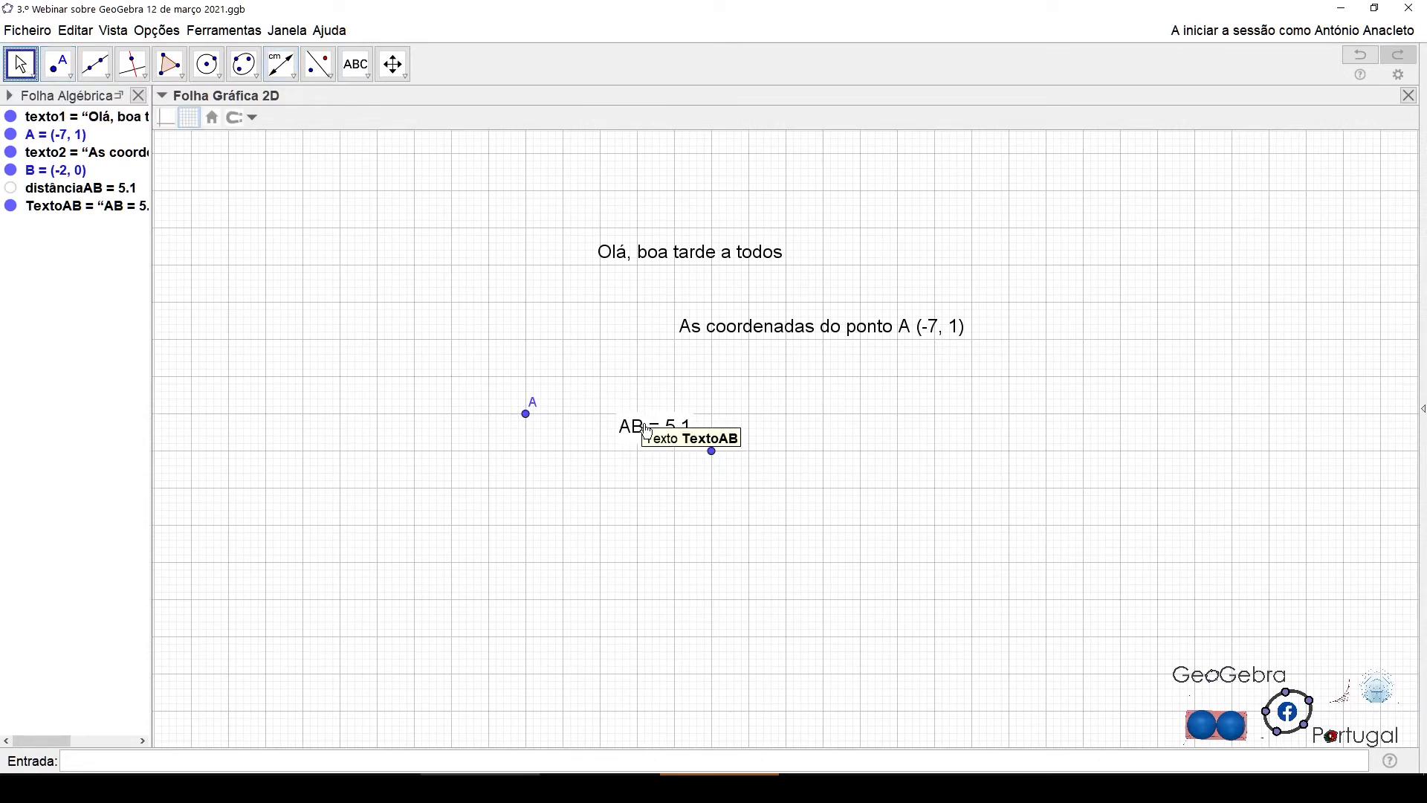
pyautogui.moveTo(645, 426); pyautogui.dragTo(632, 385)
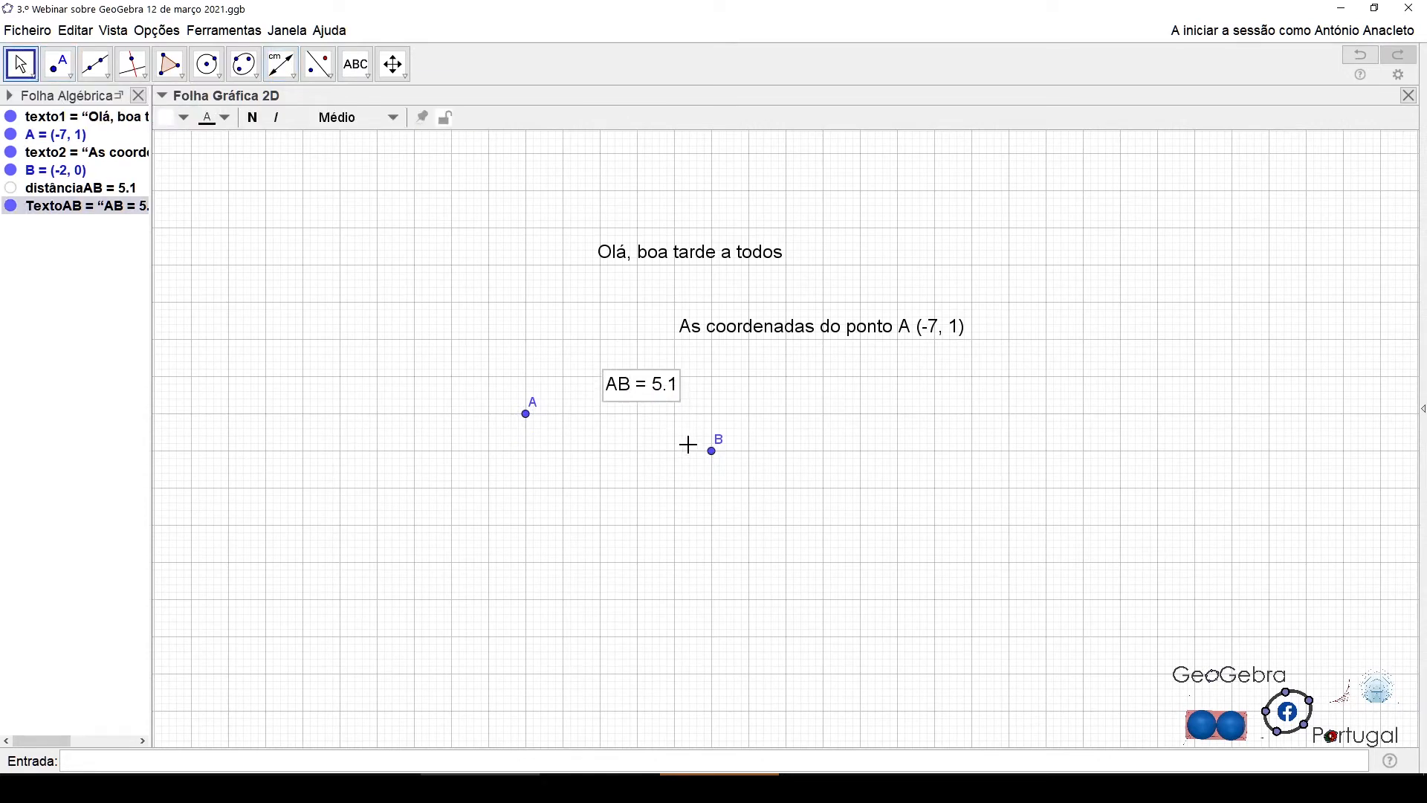
# Step: Start another text object to the right of point B with the content "O dobro da distância entre os pontos A e B"
pyautogui.click(358, 75)
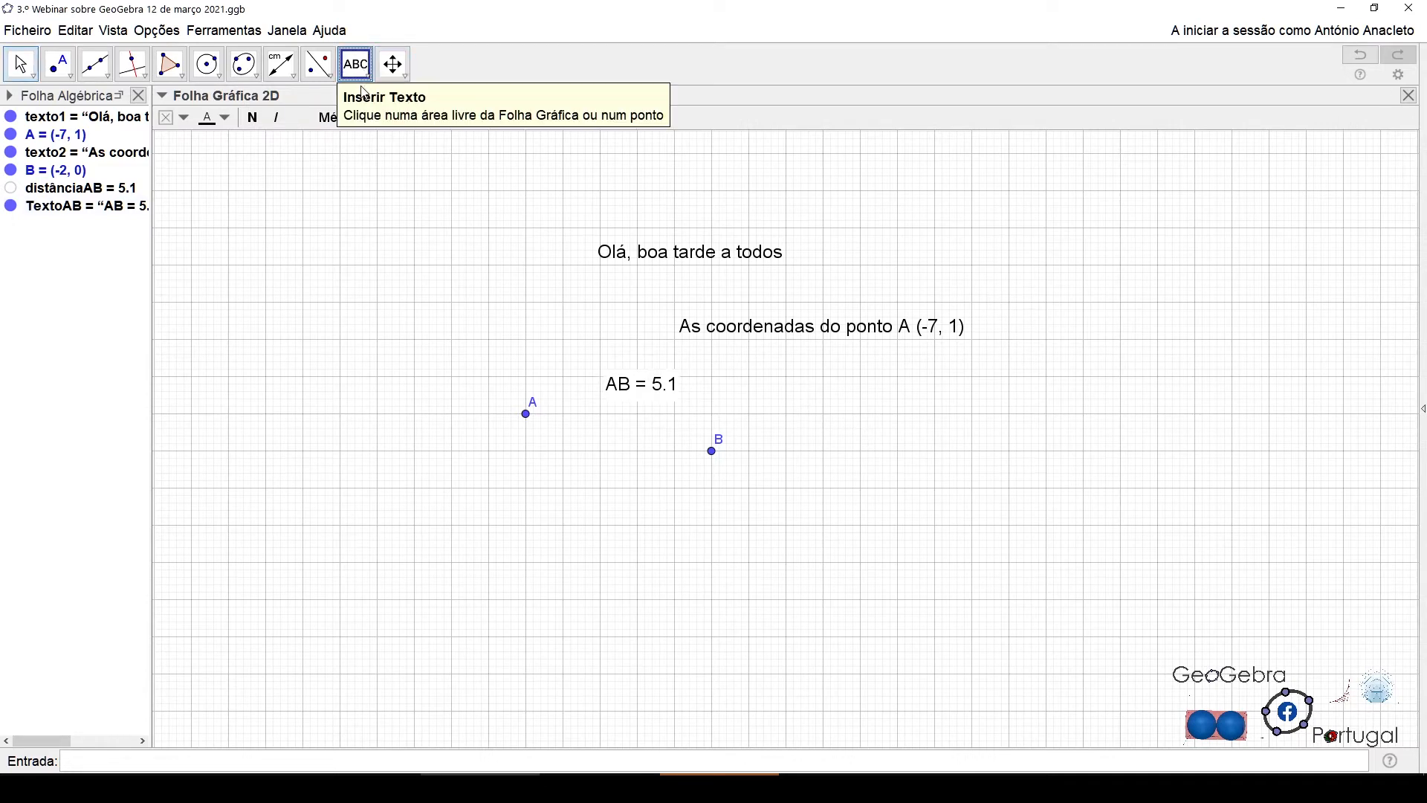
pyautogui.click(360, 83)
pyautogui.click(414, 132)
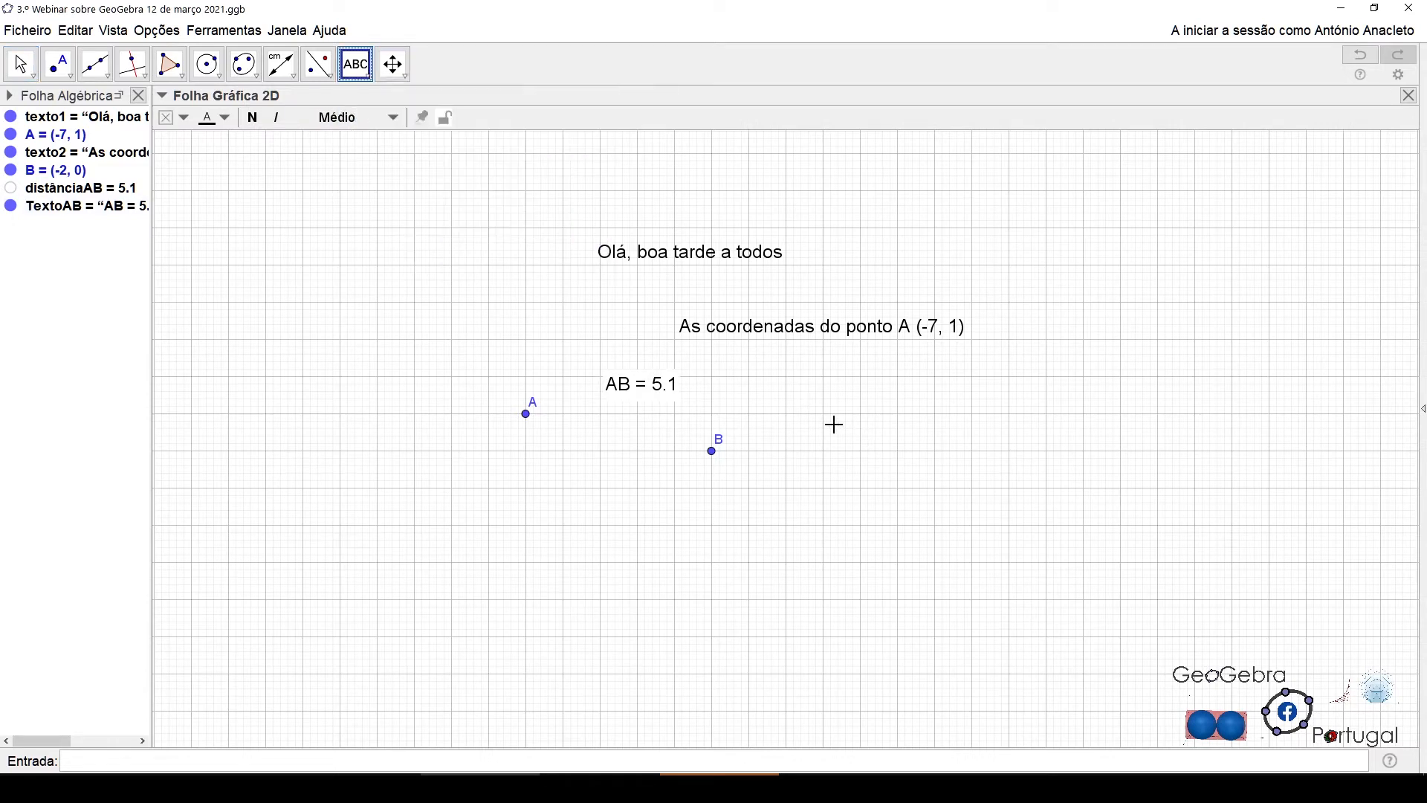
pyautogui.click(828, 429)
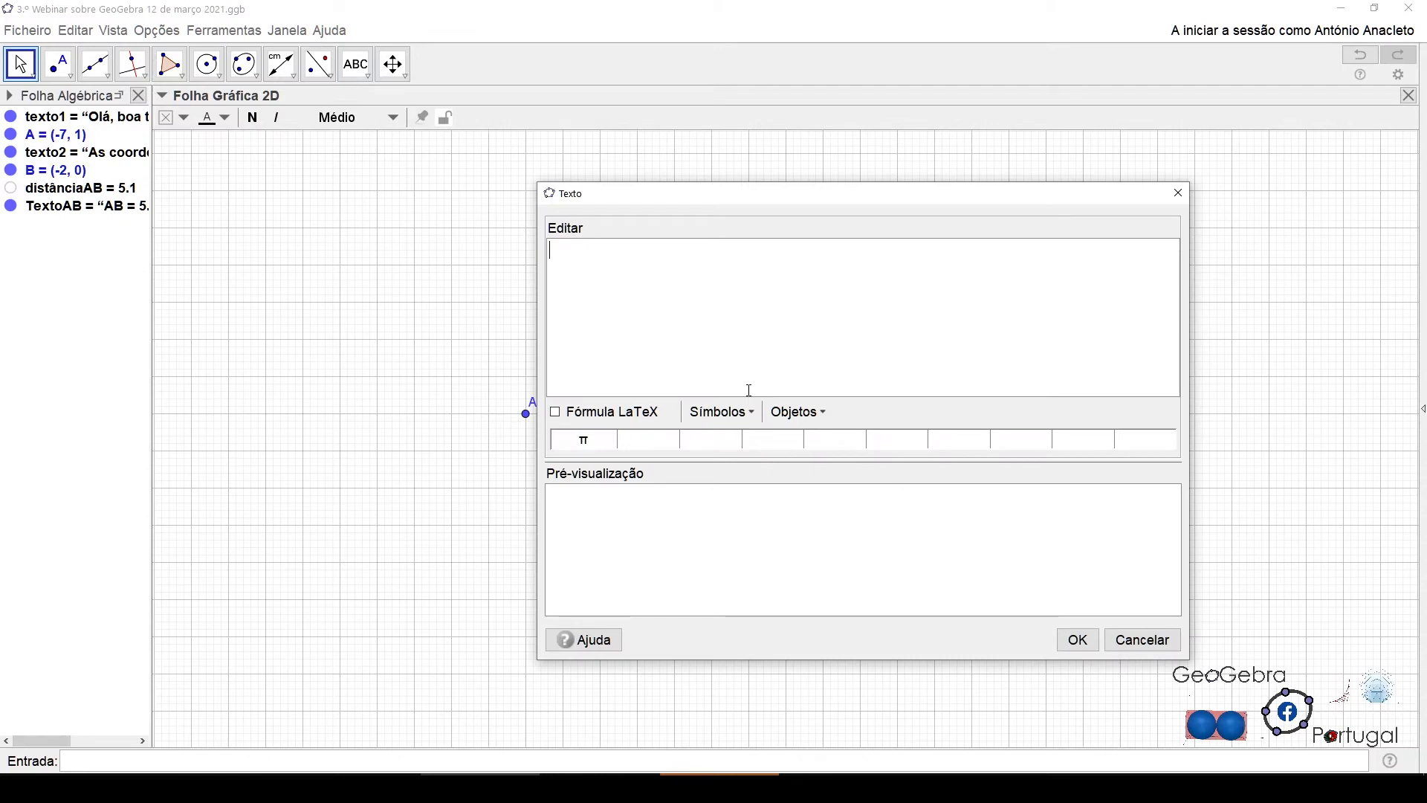
pyautogui.write('O dobro da distâ')
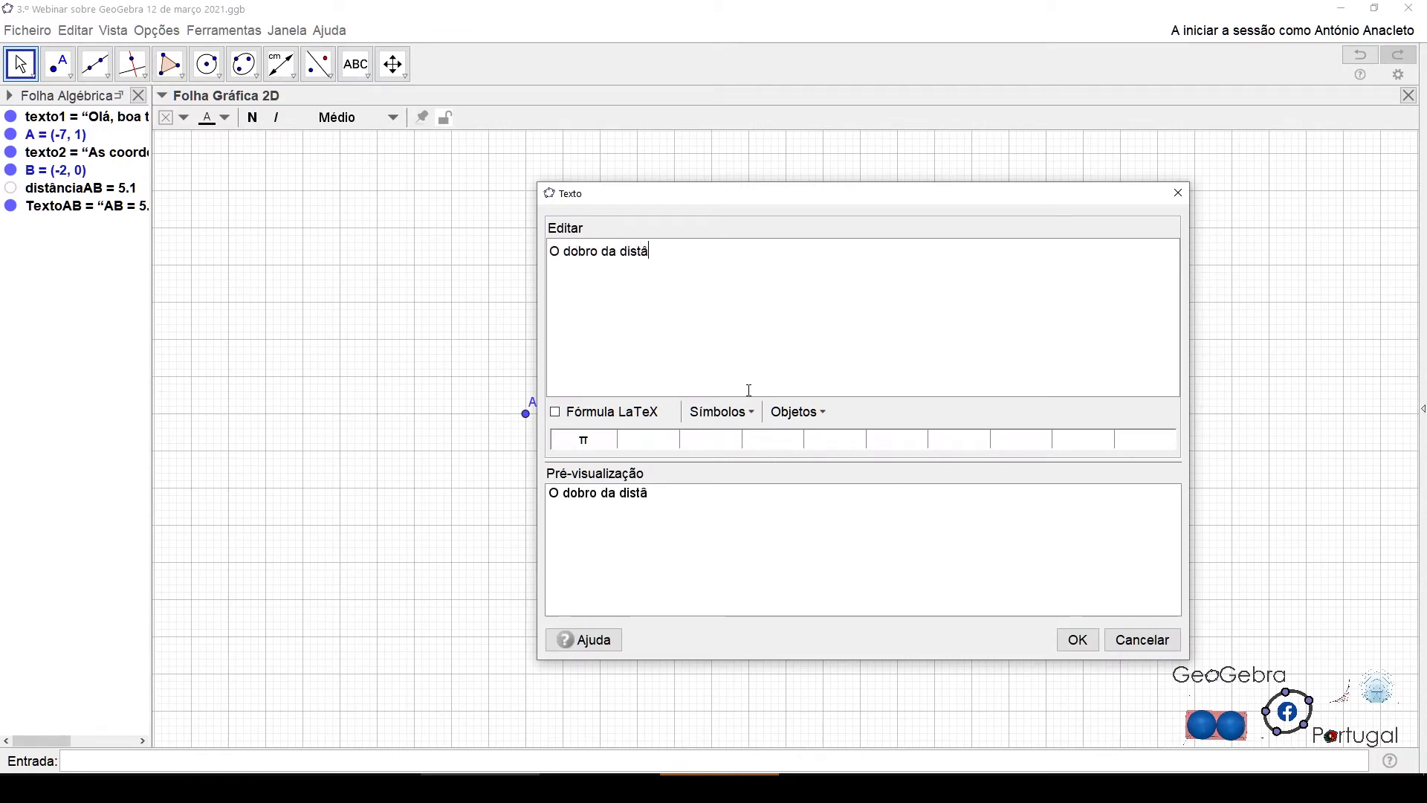
pyautogui.write('mcia')
pyautogui.press('BackSpace')
pyautogui.press('BackSpace')
pyautogui.press('BackSpace')
pyautogui.press('BackSpace')
pyautogui.press('BackSpace')
pyautogui.write('ncia entre os ponro')
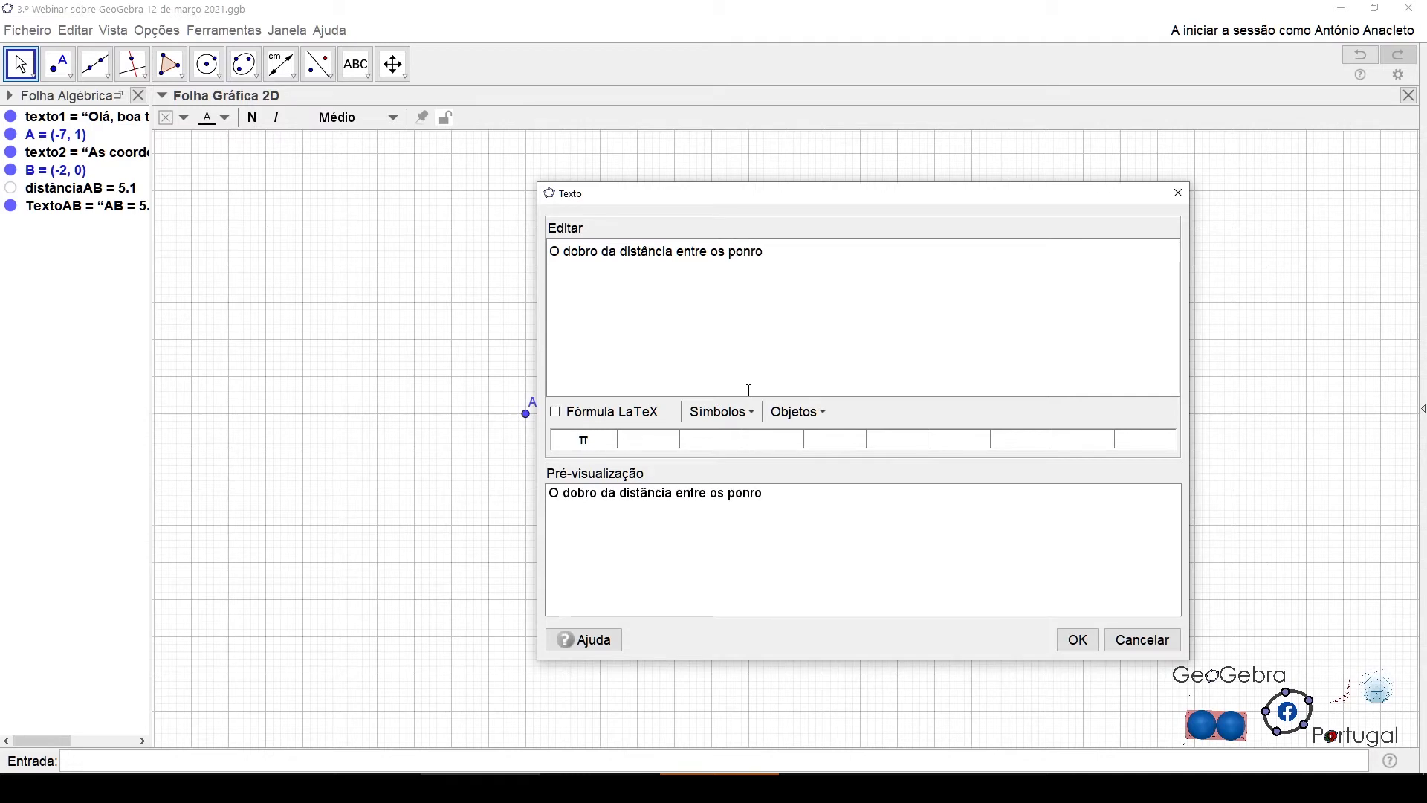
pyautogui.press('BackSpace')
pyautogui.press('BackSpace')
pyautogui.write('tos A e B')
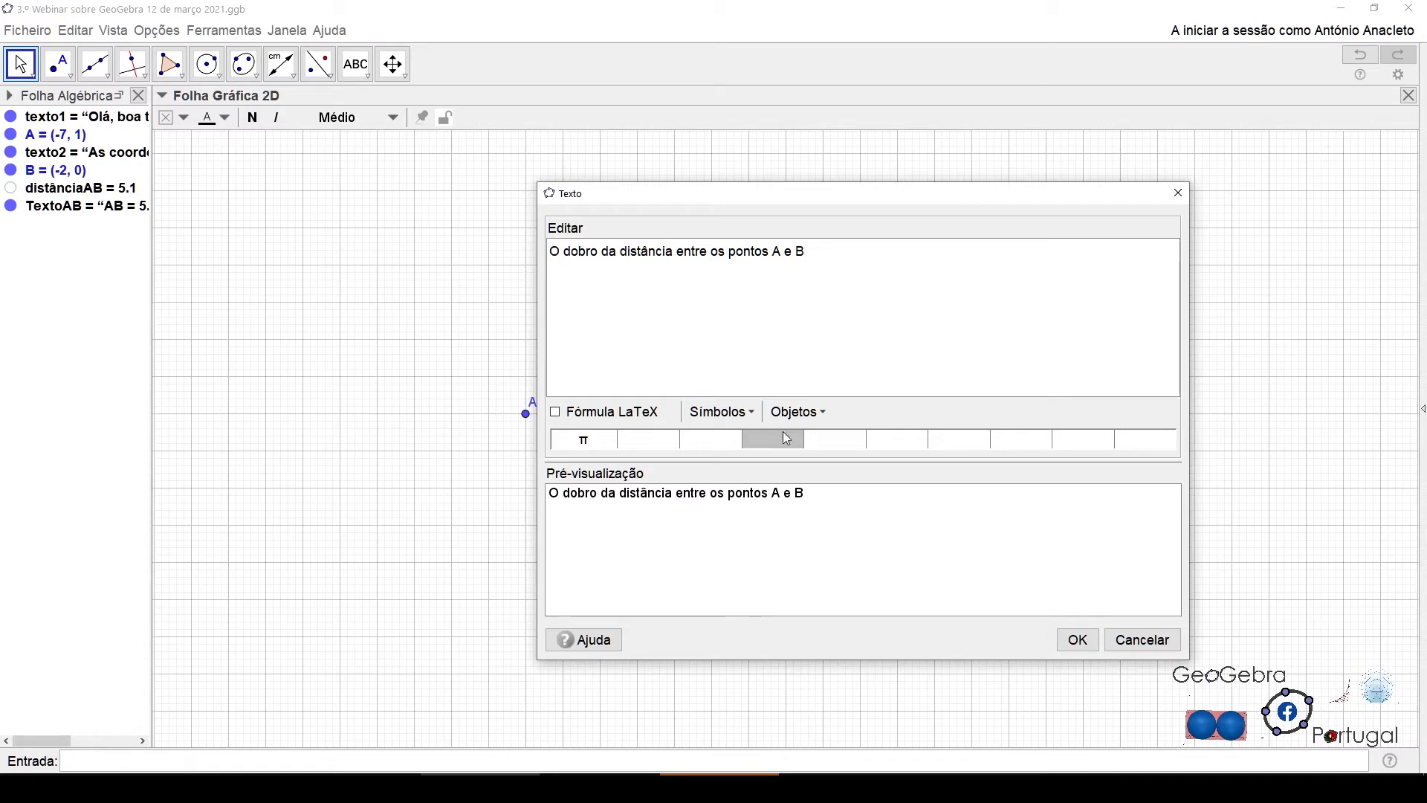
# Step: Append the dynamic object distânciaAB to the text, separated by a space, and multiply it by 2 inside its field
pyautogui.click(824, 417)
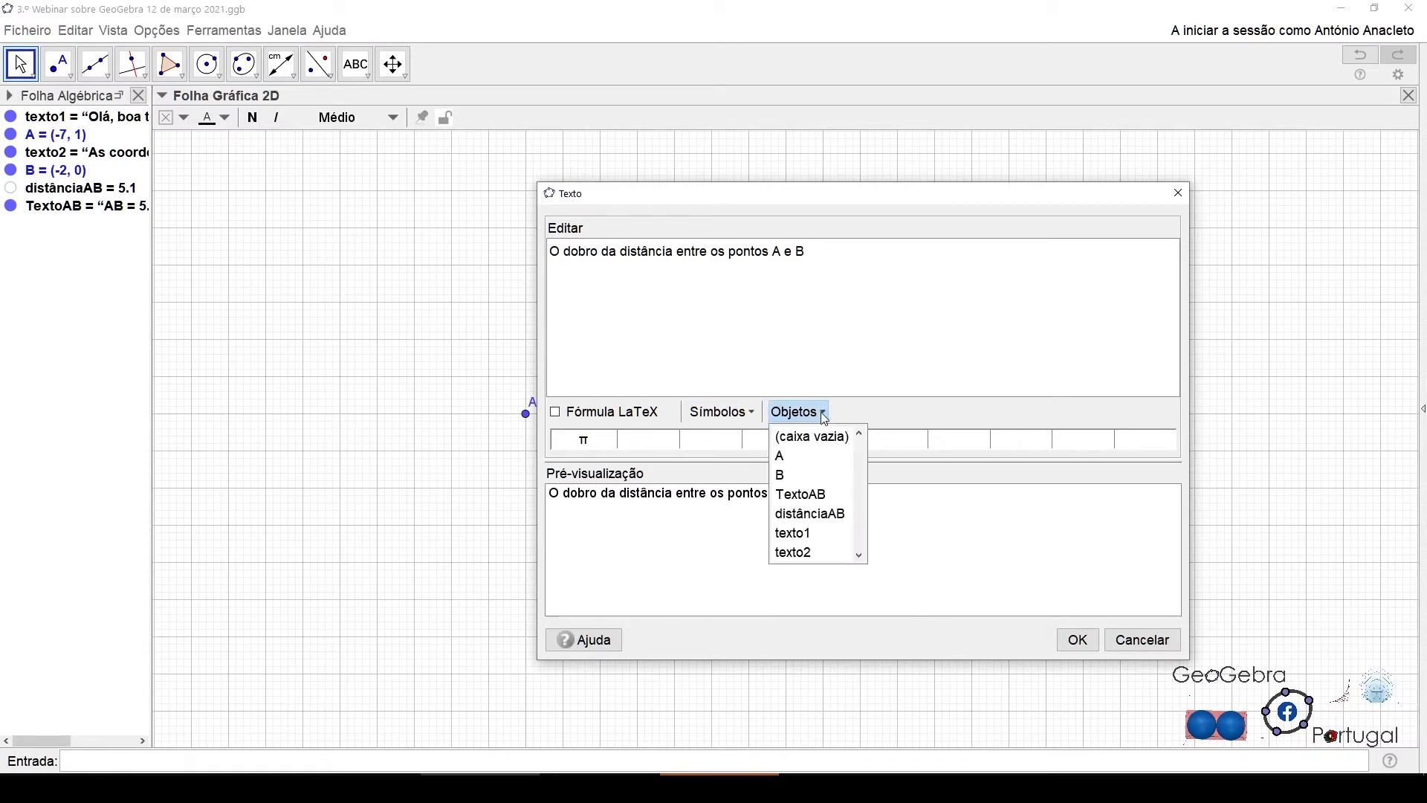
pyautogui.click(832, 515)
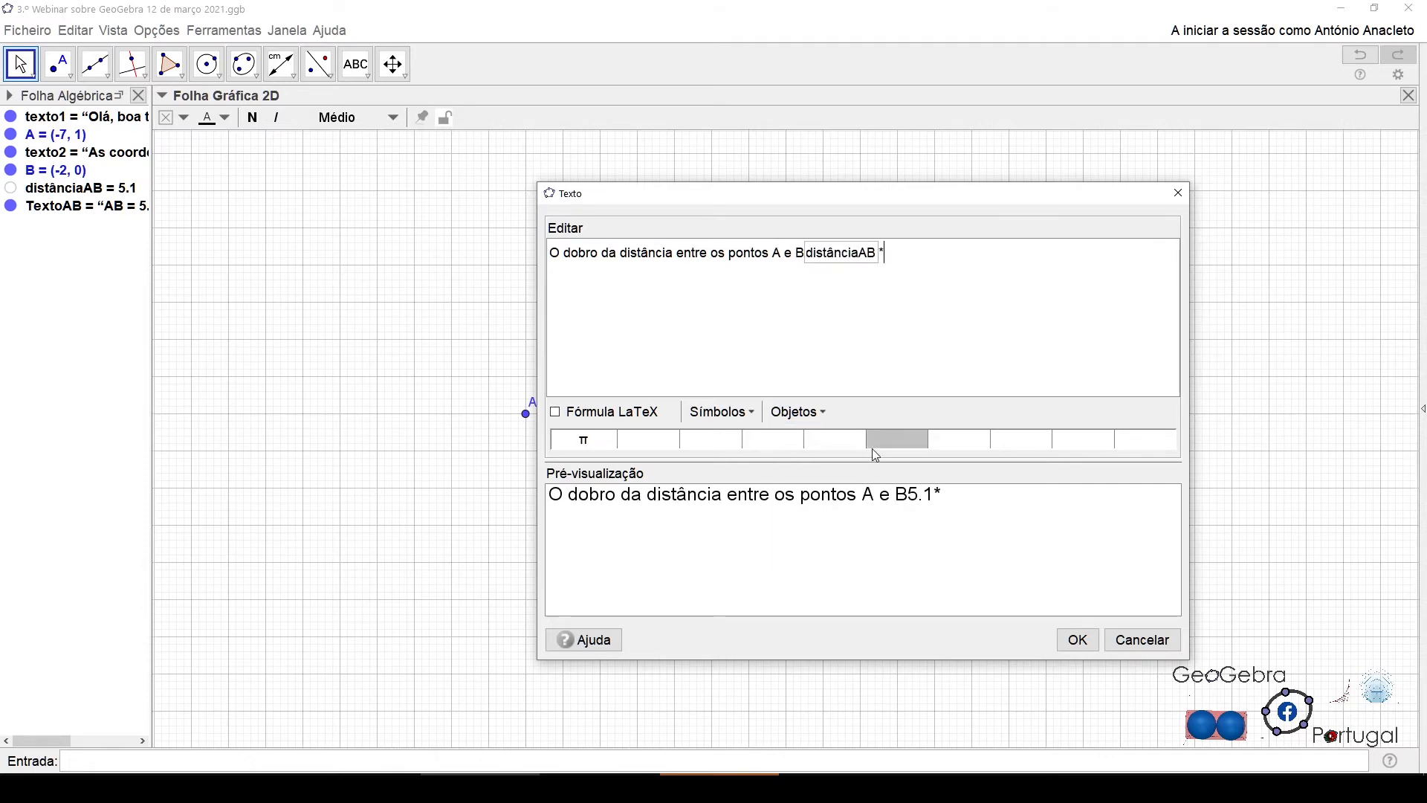
pyautogui.press('BackSpace')
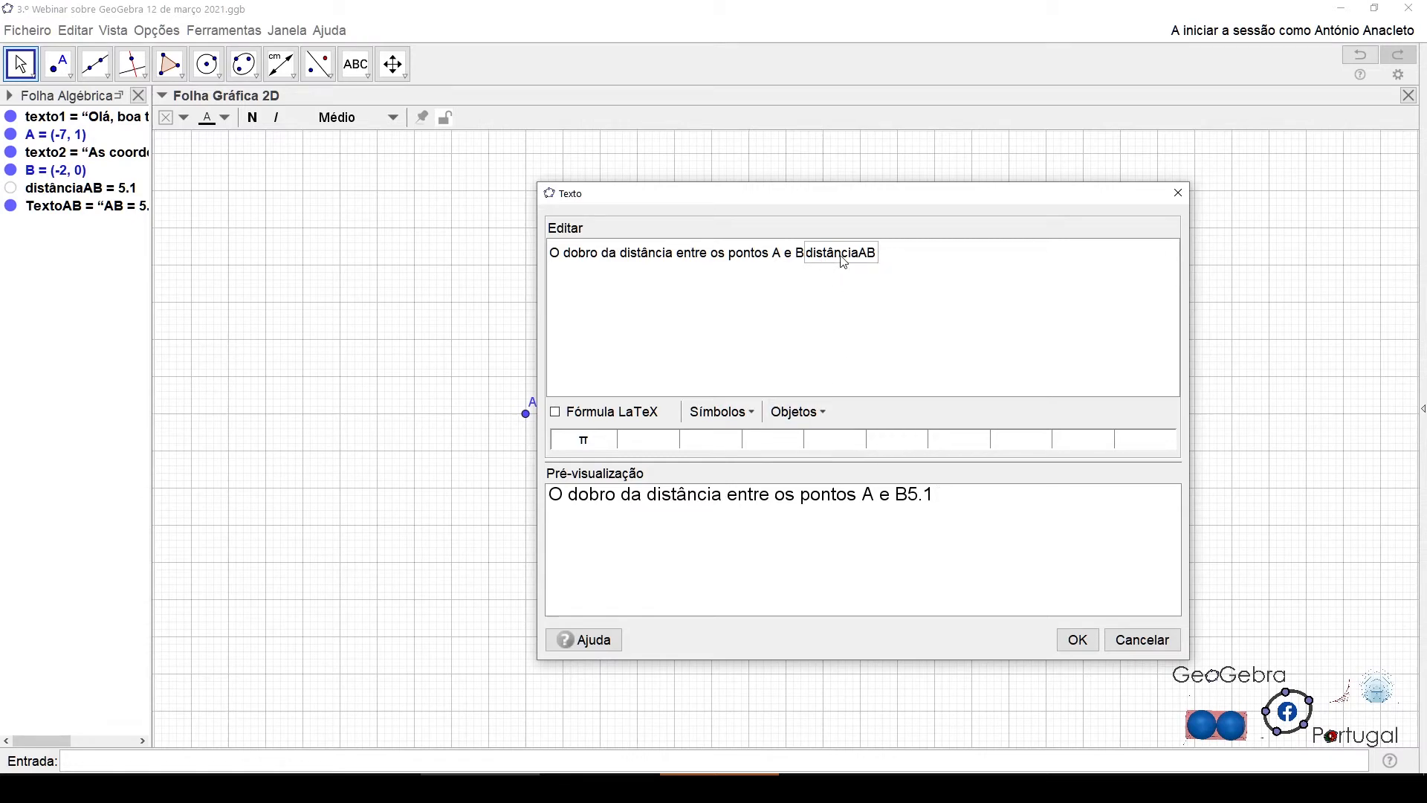
pyautogui.moveTo(806, 250); pyautogui.dragTo(814, 252)
pyautogui.write('2')
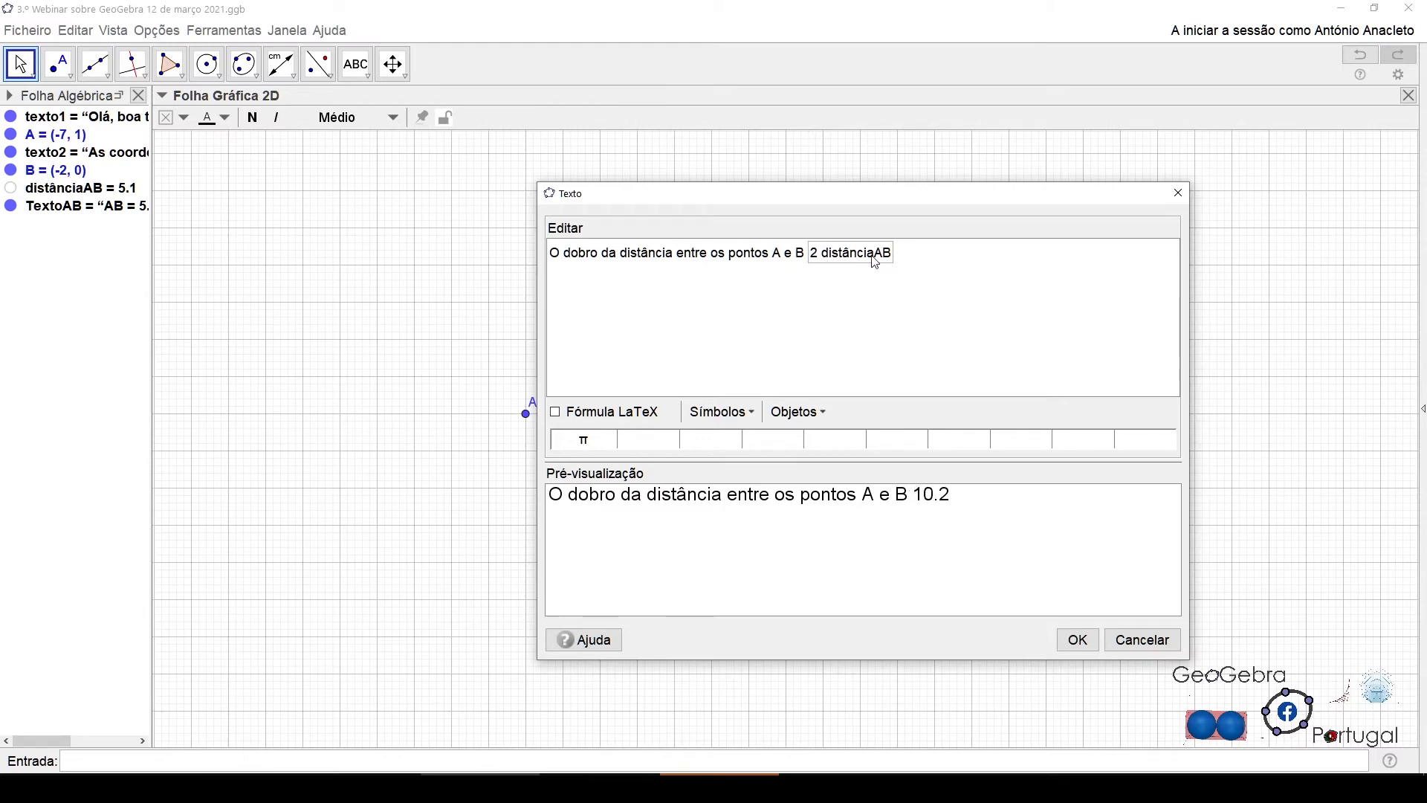
# Step: Confirm the doubled-distance text and move the point A coordinates text two grid units left
pyautogui.click(1077, 641)
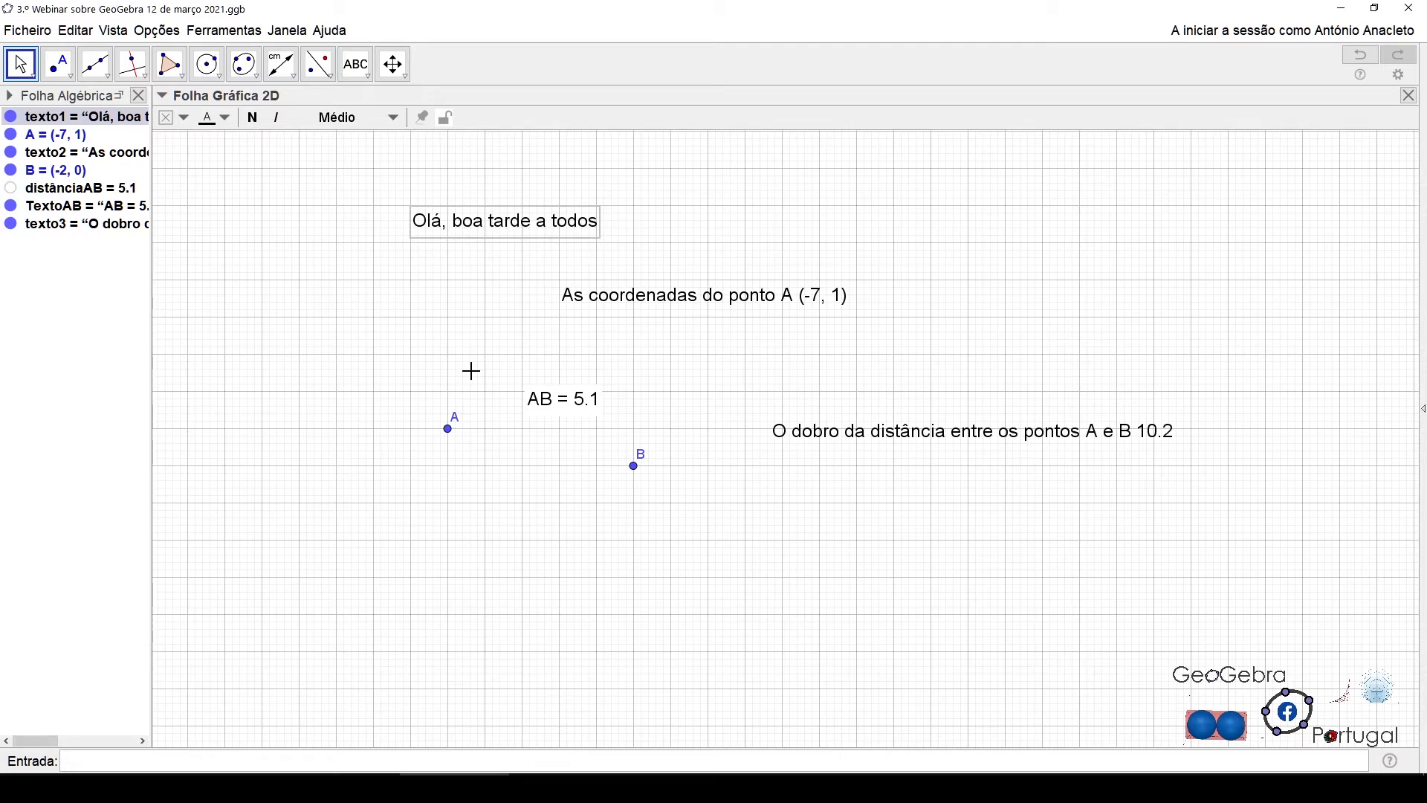
pyautogui.moveTo(495, 224); pyautogui.dragTo(495, 223)
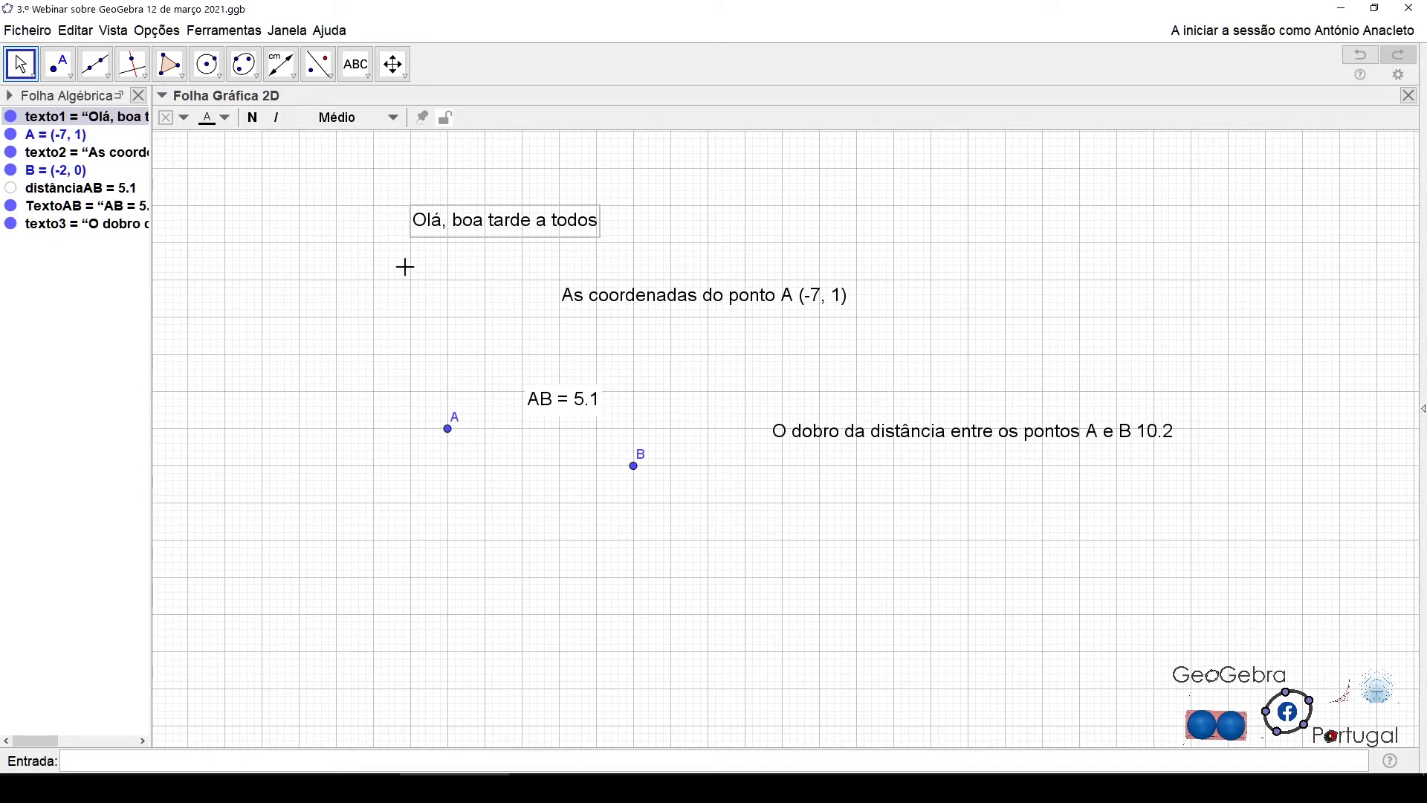
pyautogui.moveTo(596, 299); pyautogui.dragTo(524, 300)
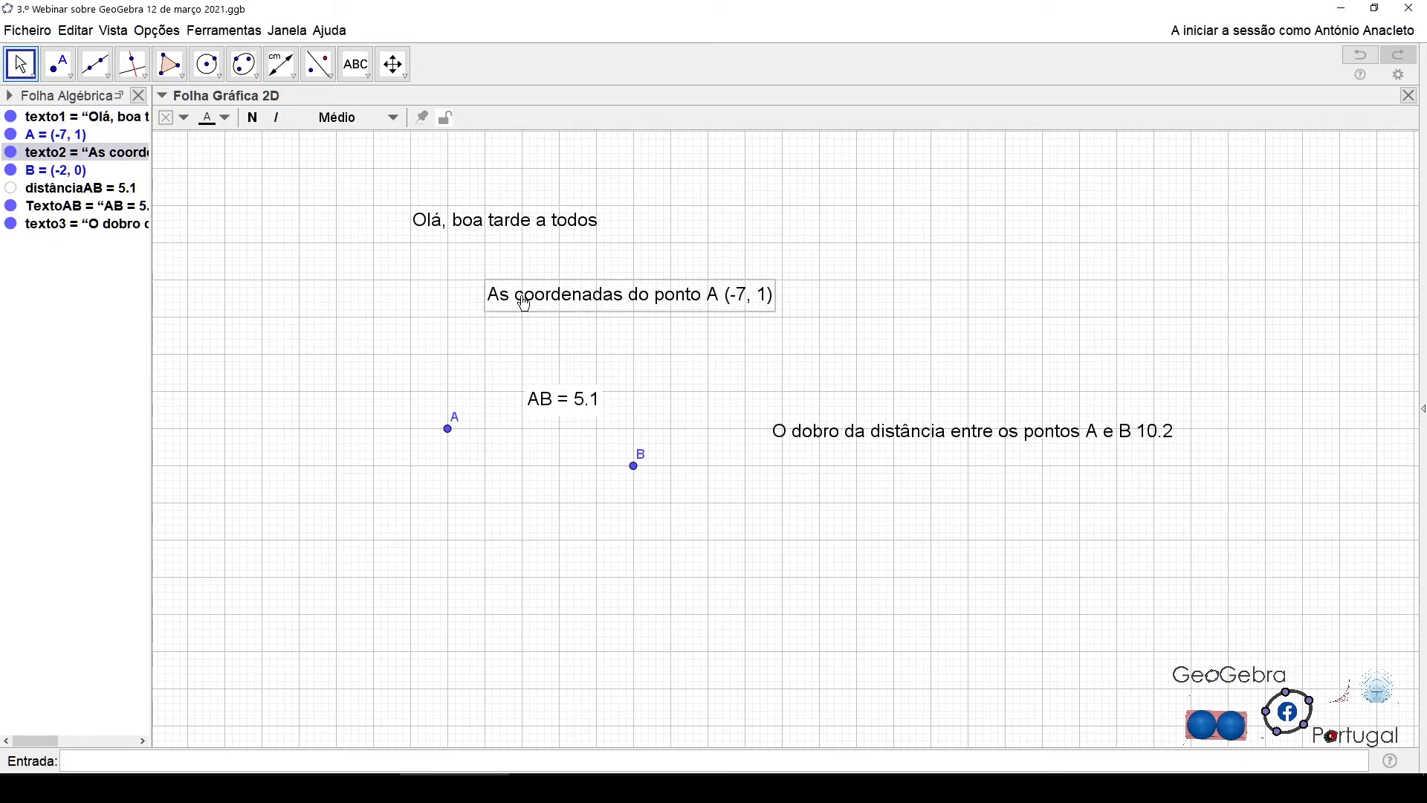
# Step: Insert the word "são" before the dynamic A field in the point A coordinates text
pyautogui.doubleClick(598, 301)
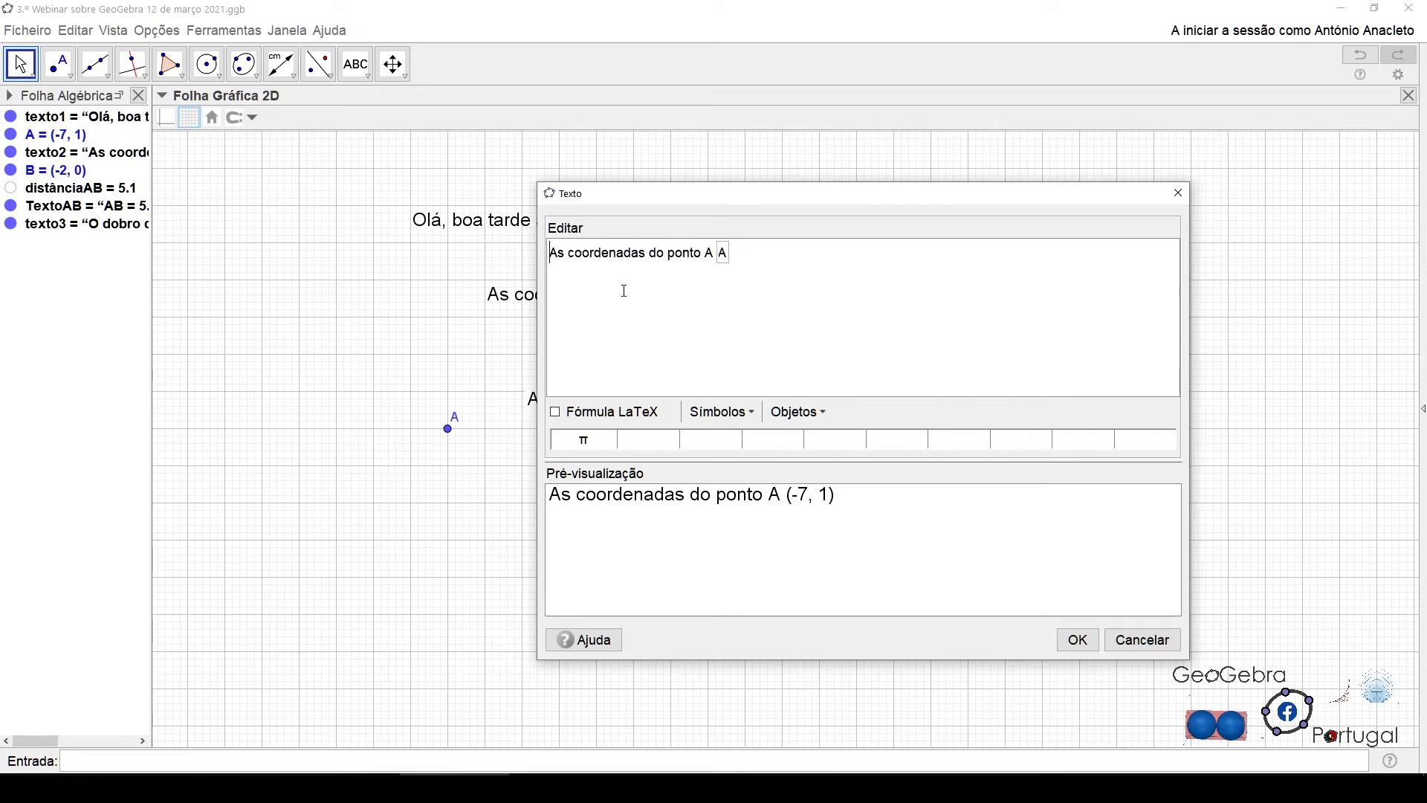
pyautogui.click(715, 255)
pyautogui.write('são')
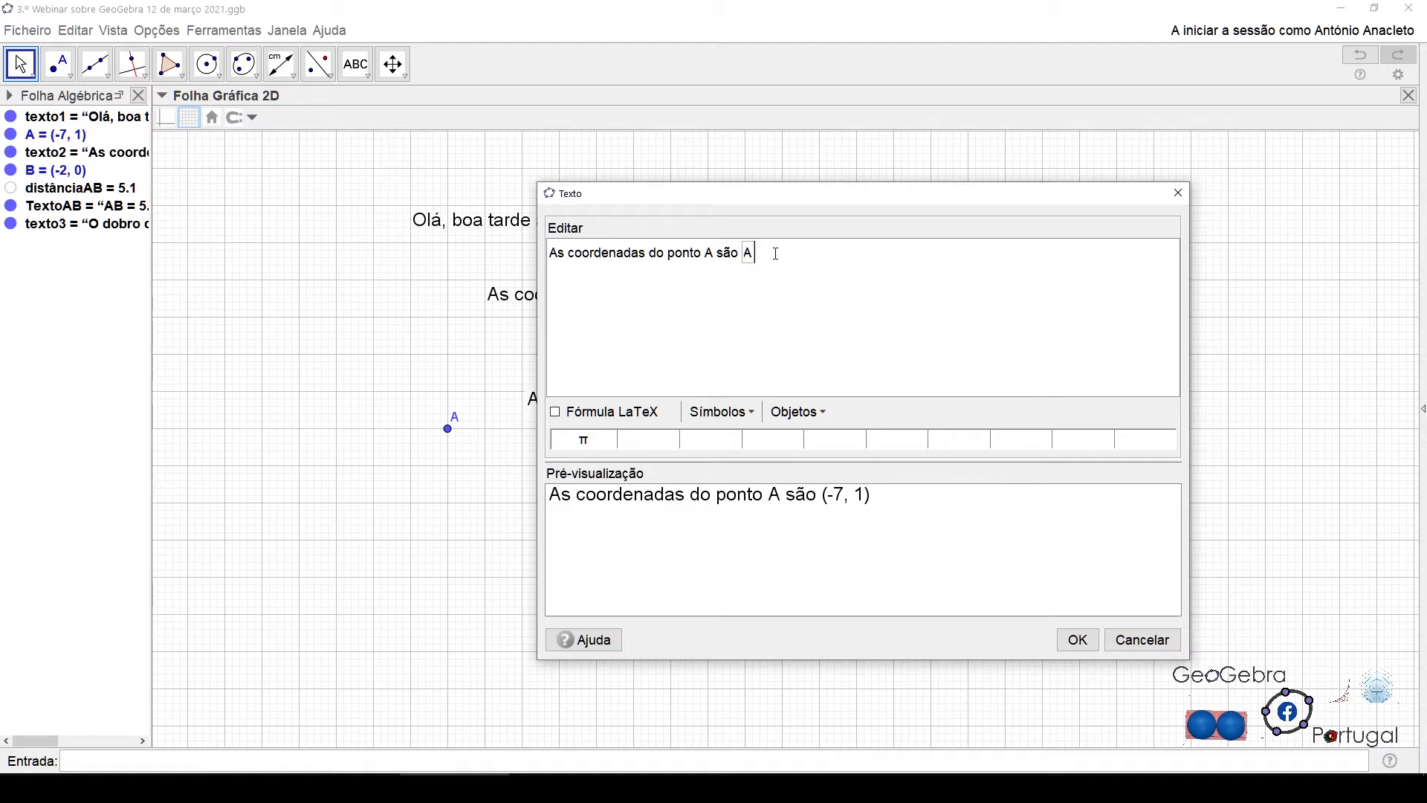
# Step: Delete the dynamic A field, insert object A again from the available objects, and widen the Algebra view
pyautogui.press('BackSpace')
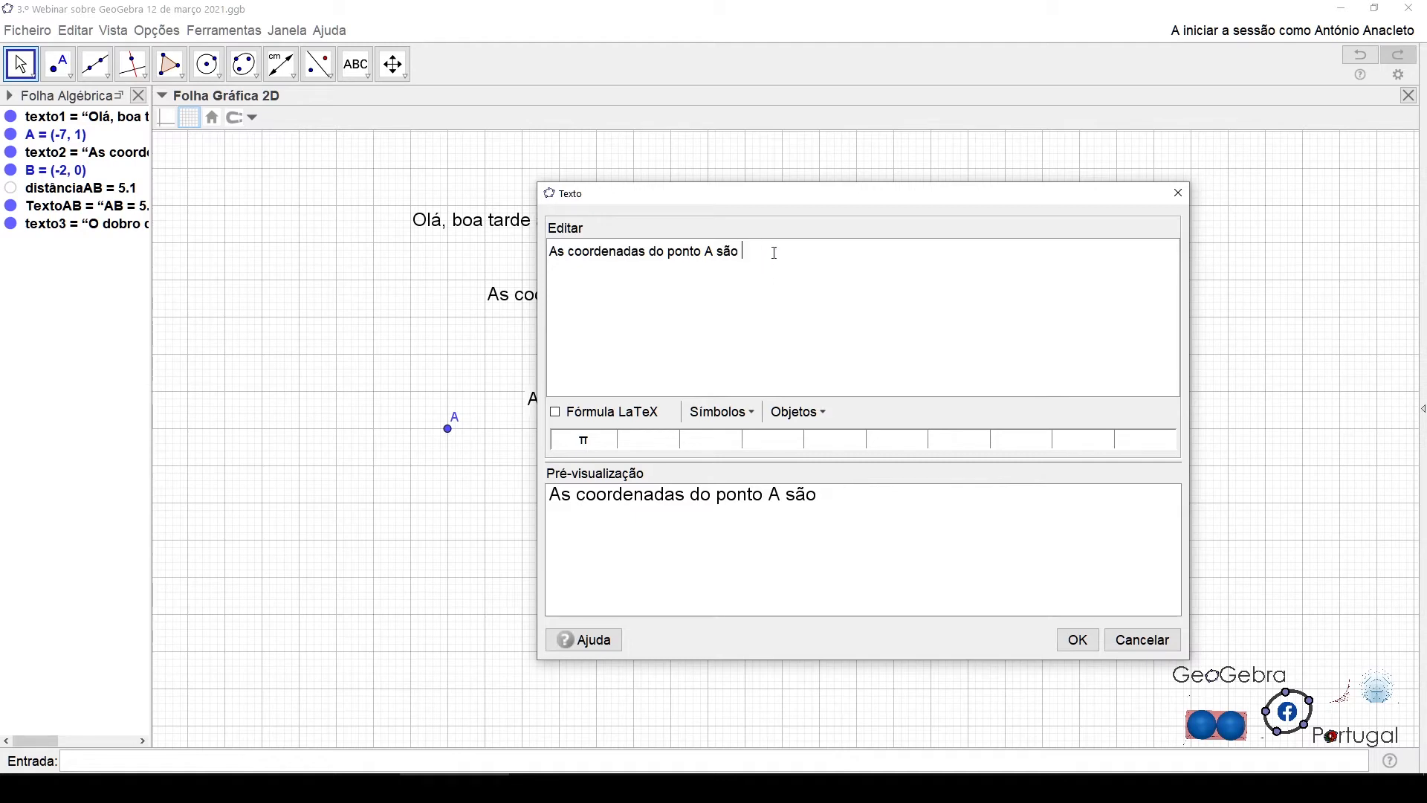
pyautogui.click(810, 417)
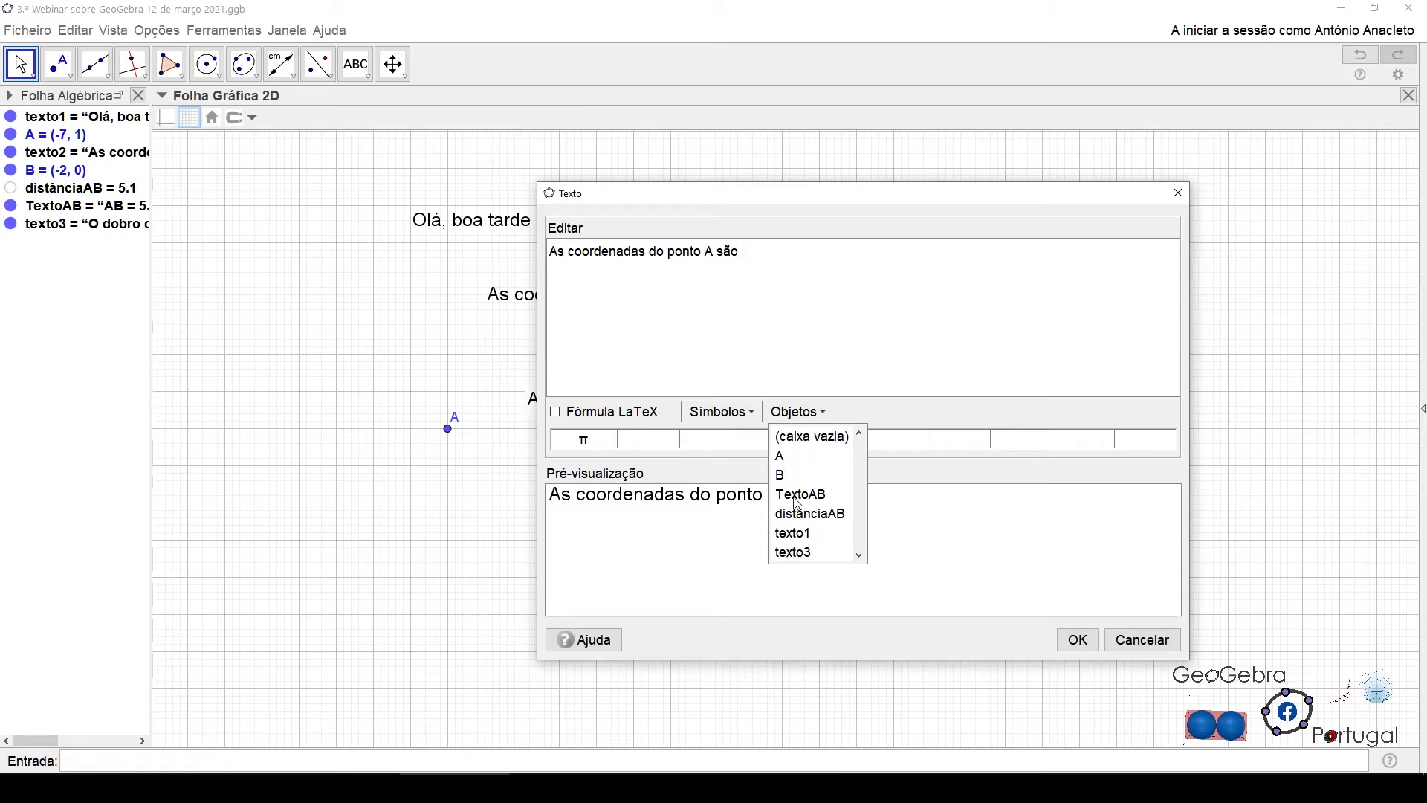
pyautogui.click(782, 462)
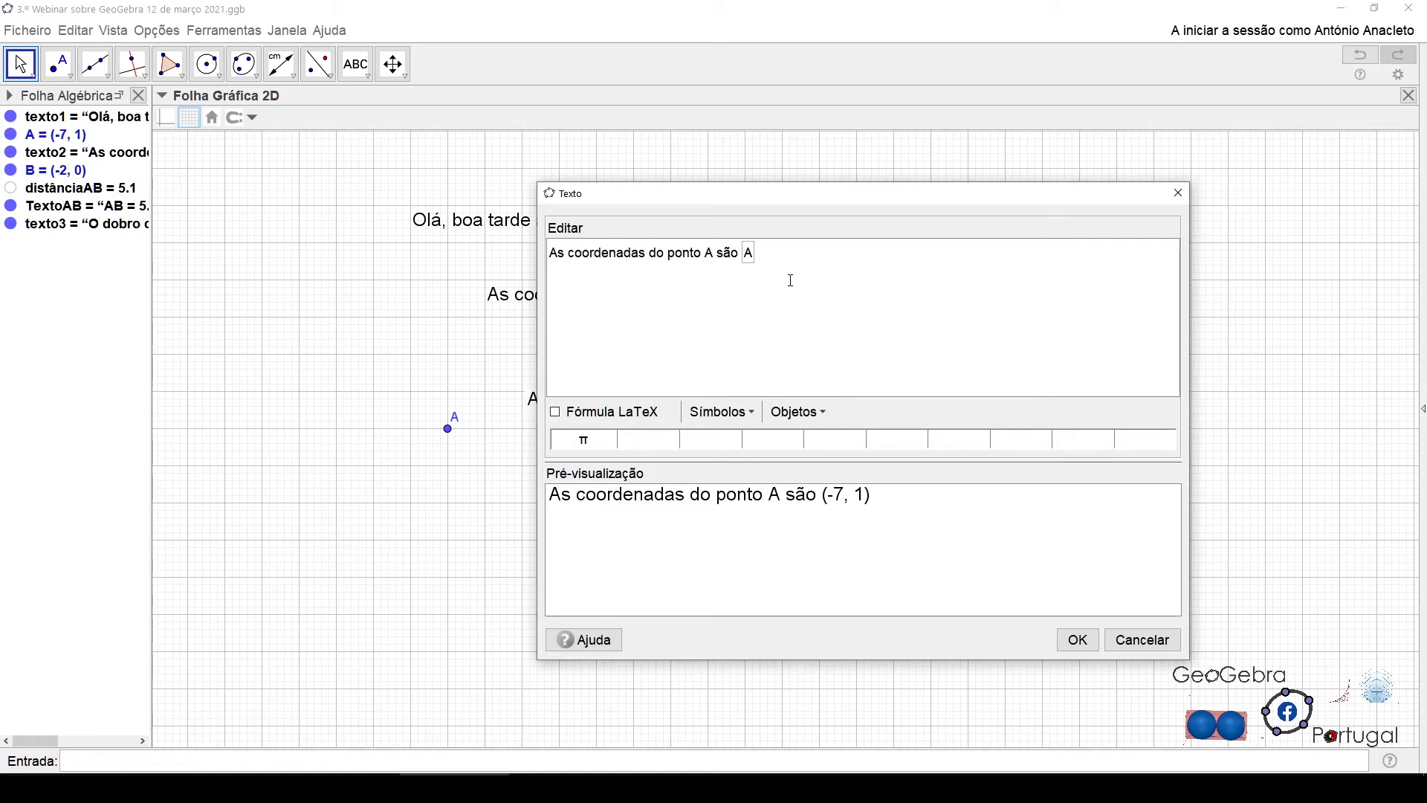
pyautogui.moveTo(151, 401); pyautogui.dragTo(216, 404)
# Step: Change the dynamic field in the coordinates text to the expression x(A)
pyautogui.click(750, 256)
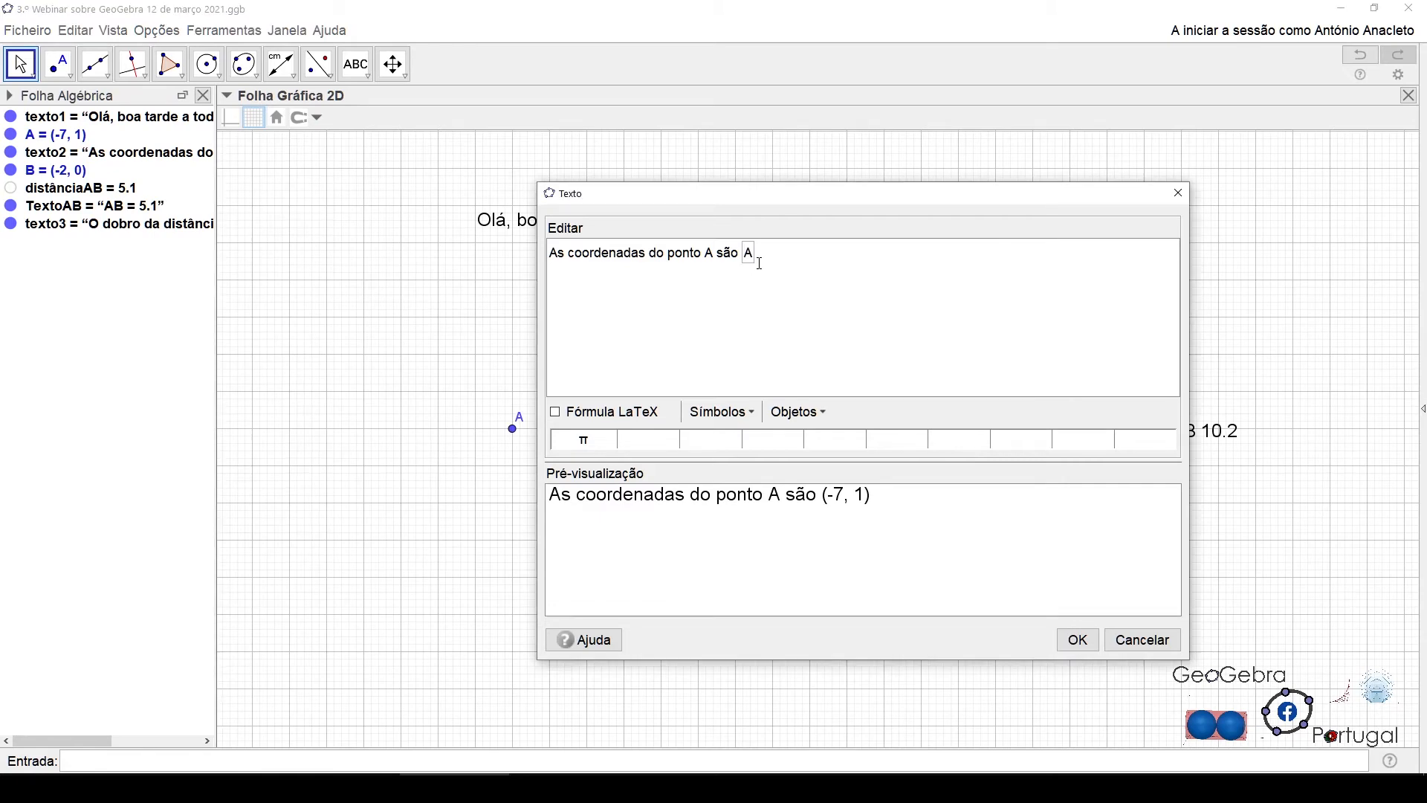
pyautogui.write('x(A')
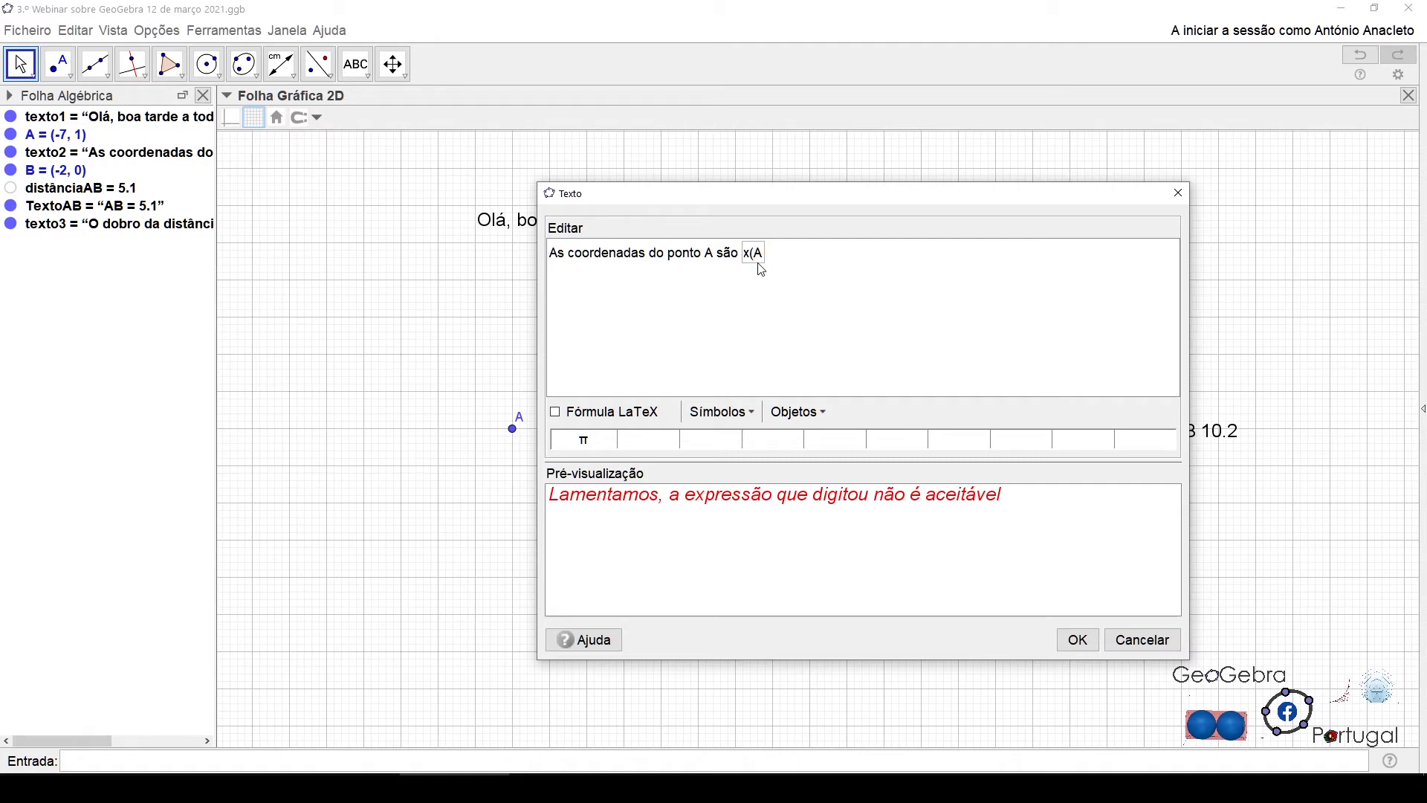
pyautogui.write(')')
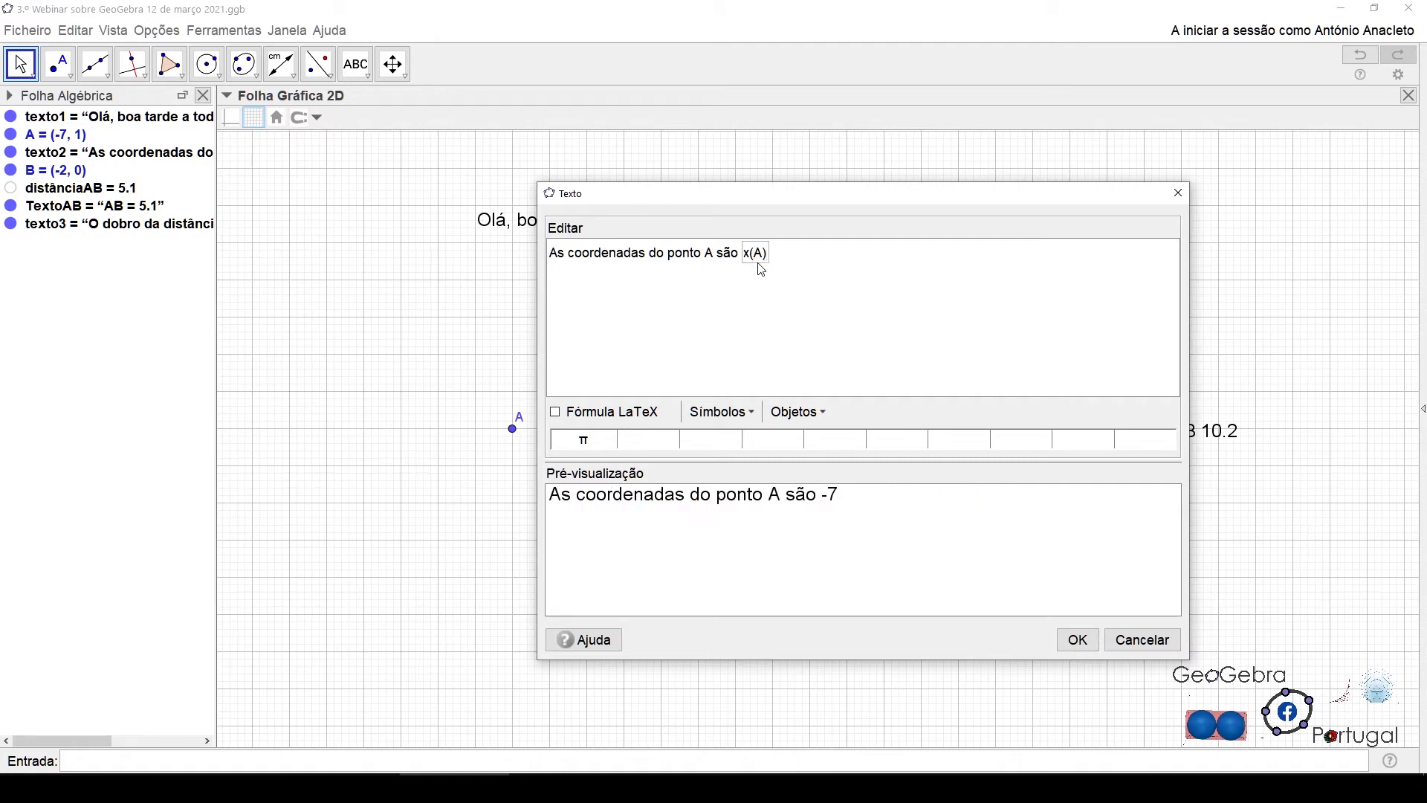
# Step: Restore the dynamic field's content to A and confirm the coordinates text
pyautogui.click(738, 253)
pyautogui.moveTo(738, 253); pyautogui.dragTo(732, 252)
pyautogui.moveTo(767, 257); pyautogui.dragTo(742, 254)
pyautogui.write('A')
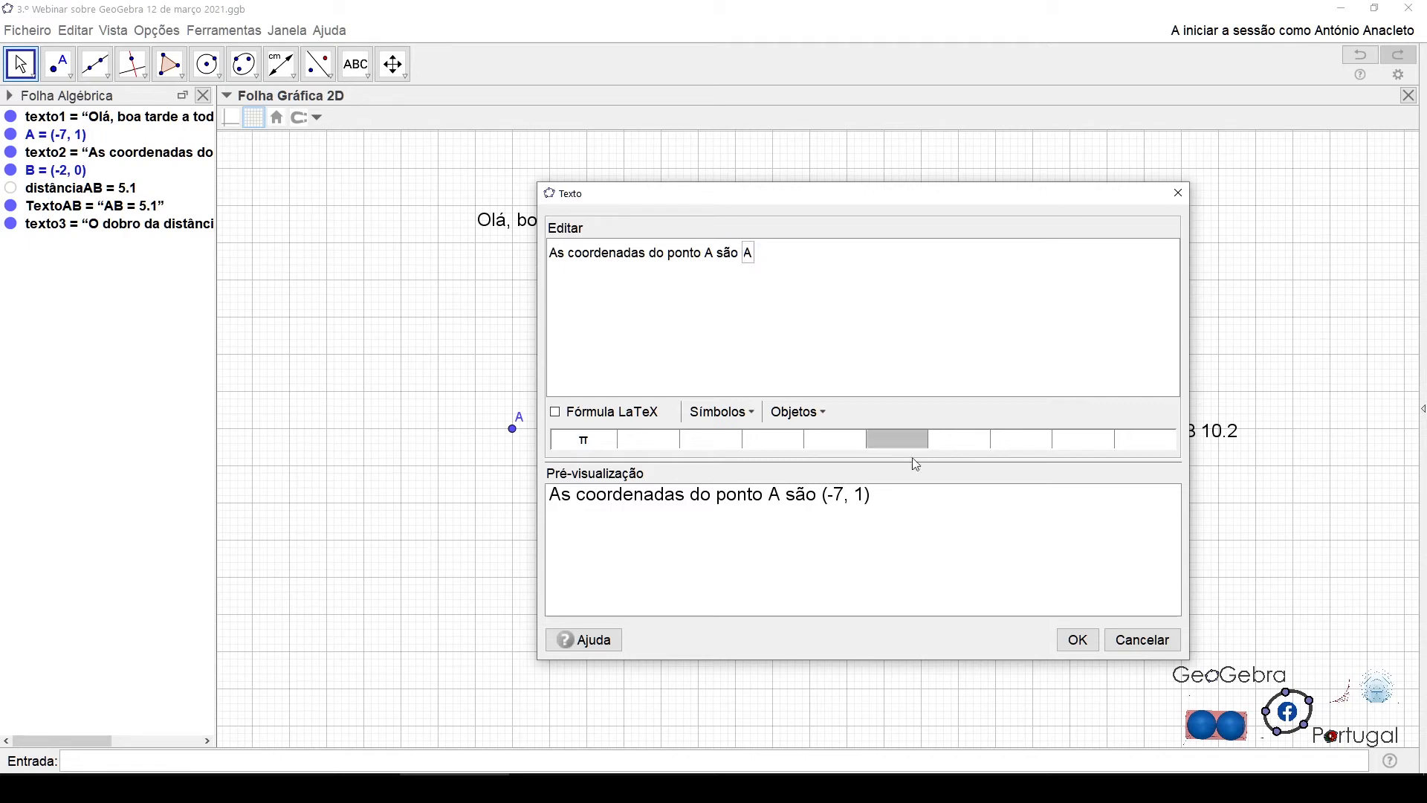
pyautogui.click(1077, 641)
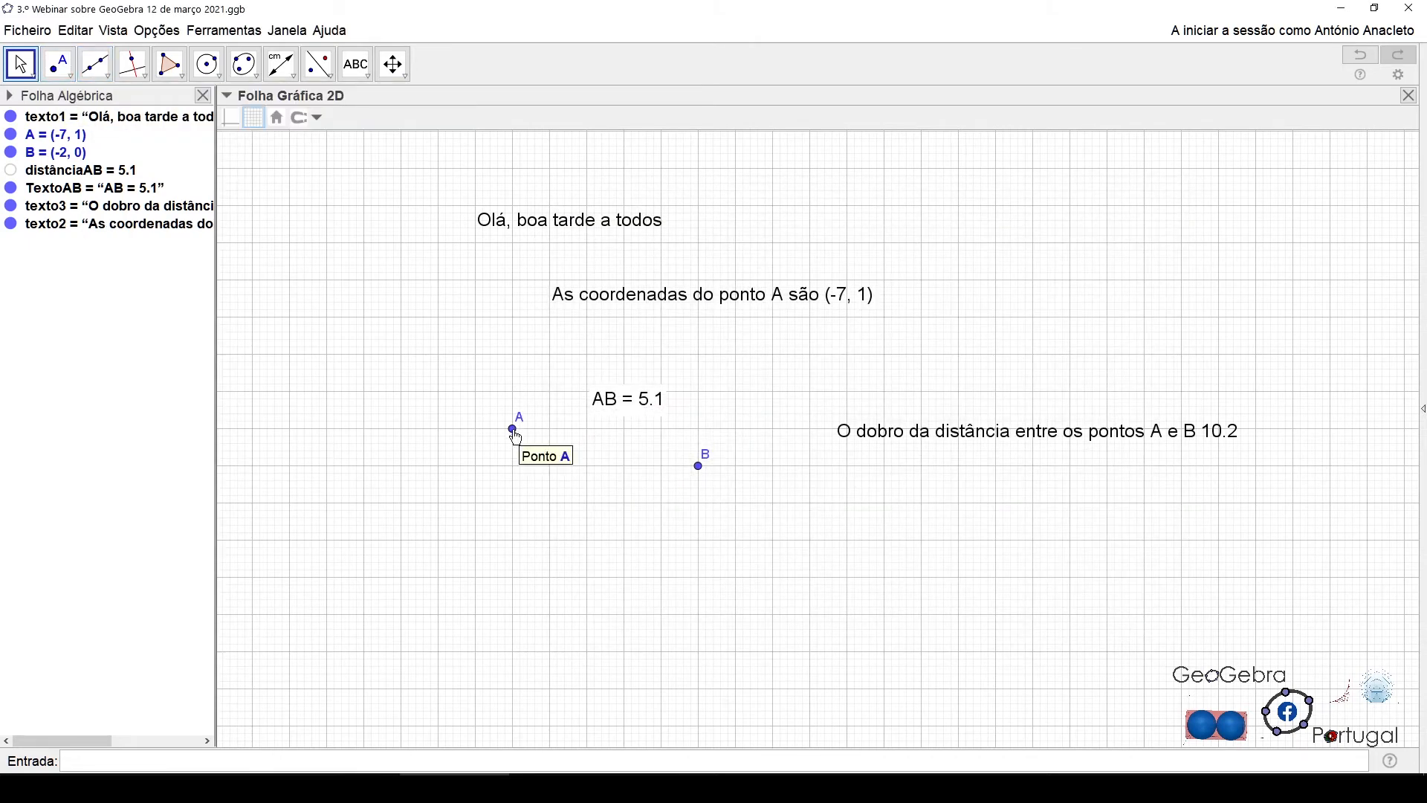
# Step: Move point A up to (-7, 2) and finally to (-6, 1)
pyautogui.moveTo(513, 429)
pyautogui.mouseDown()
pyautogui.moveTo(518, 475)
pyautogui.moveTo(518, 402)
pyautogui.mouseUp()
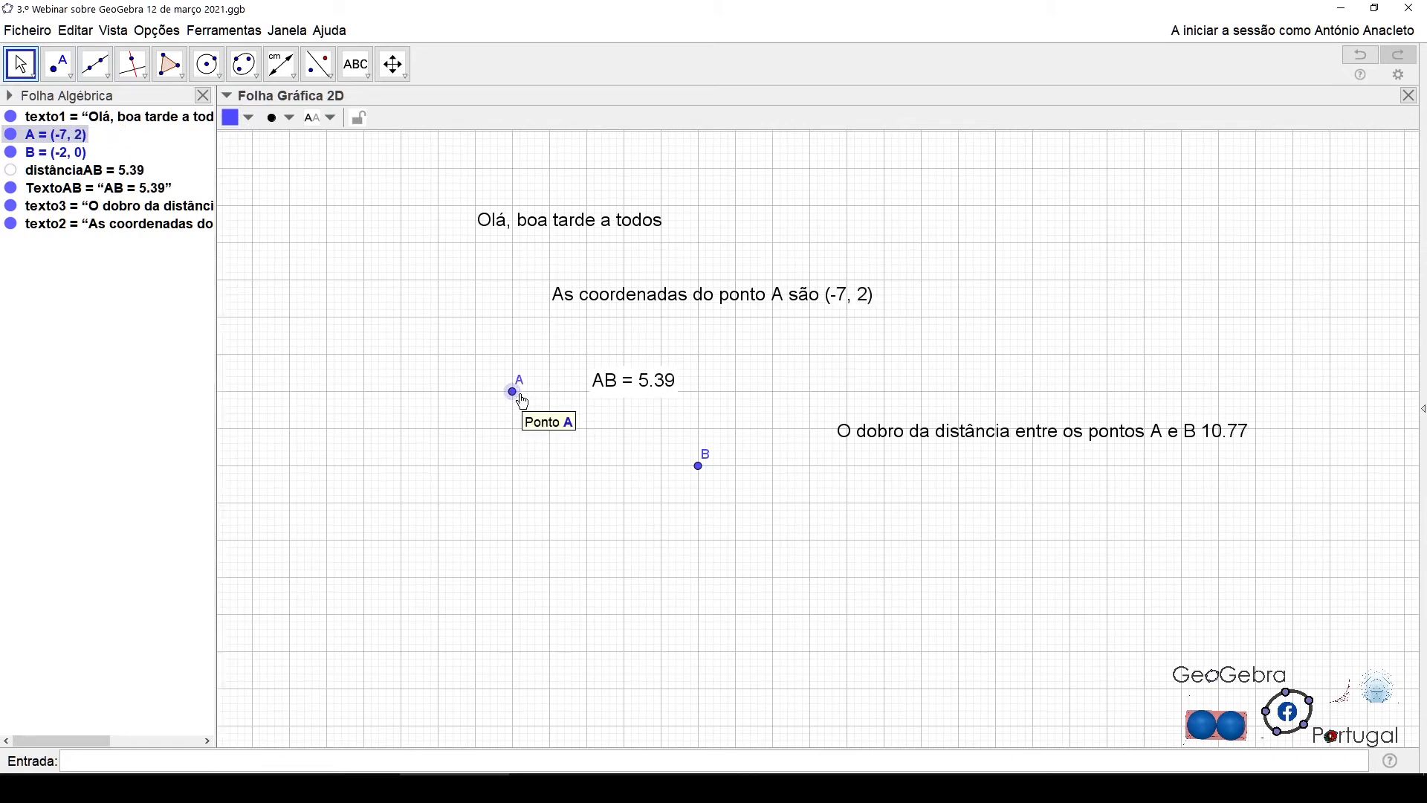
pyautogui.moveTo(513, 391); pyautogui.dragTo(551, 429)
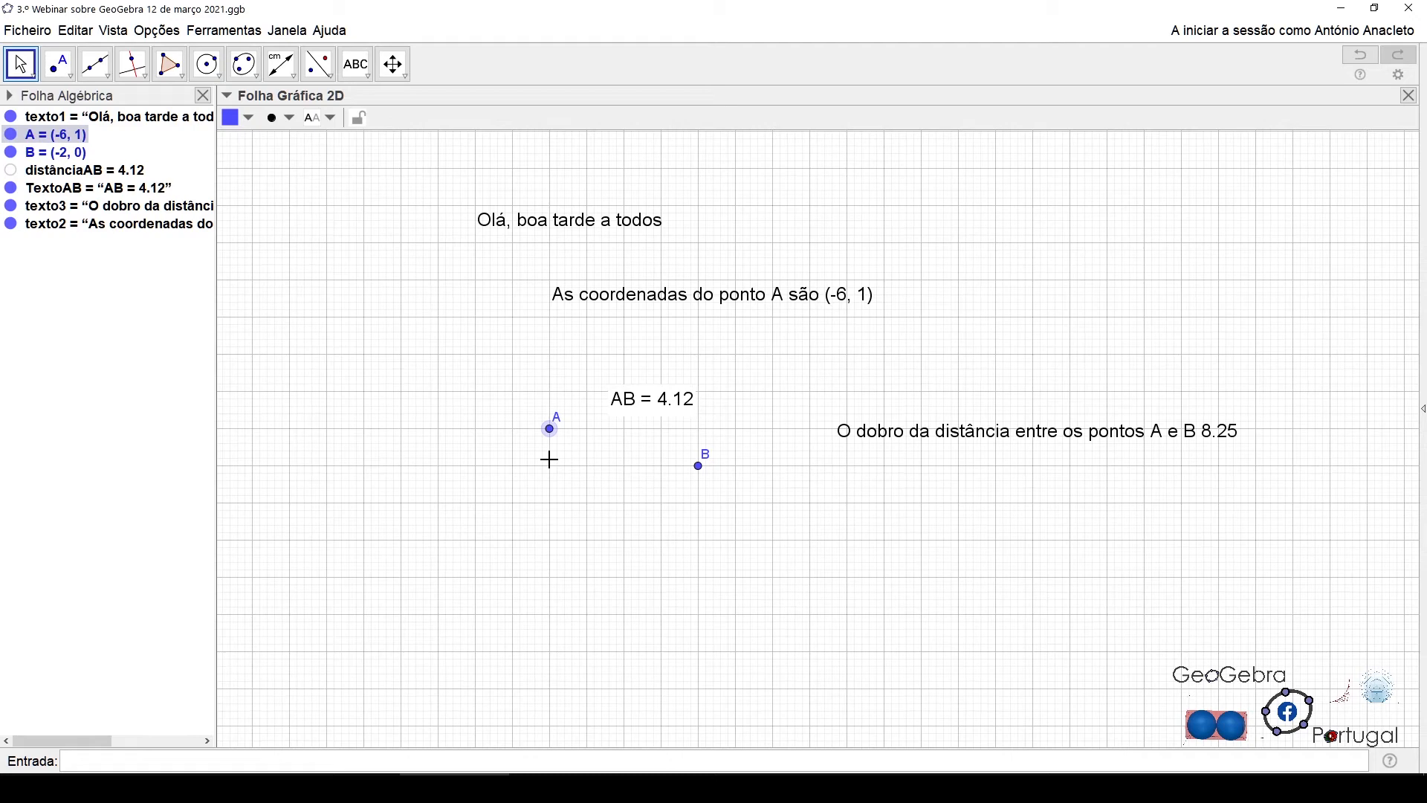
# Step: Set the multiplier of distânciaAB to 3 in the "O dobro da distância" text and place the text just below the coordinates text
pyautogui.moveTo(1017, 439); pyautogui.dragTo(958, 364)
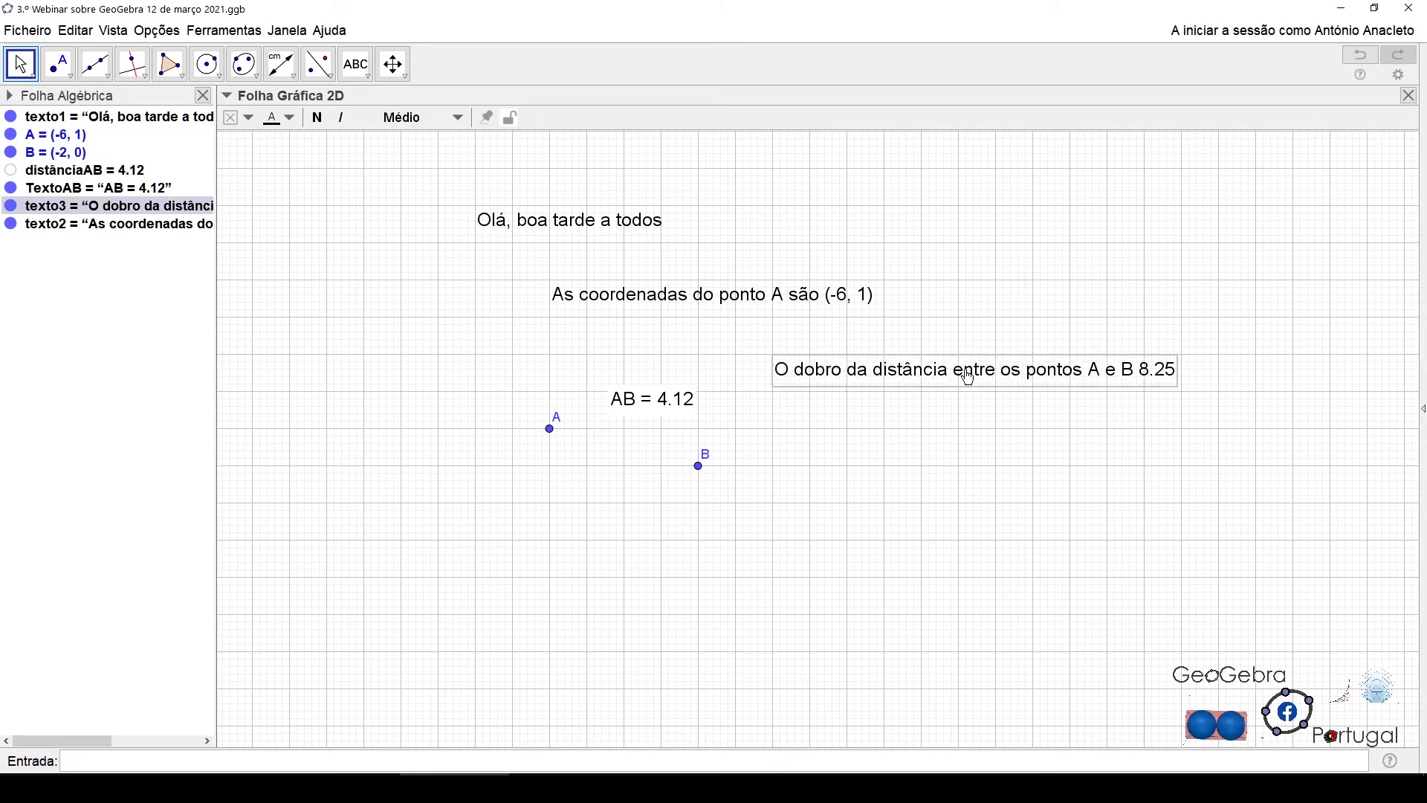
pyautogui.doubleClick(962, 370)
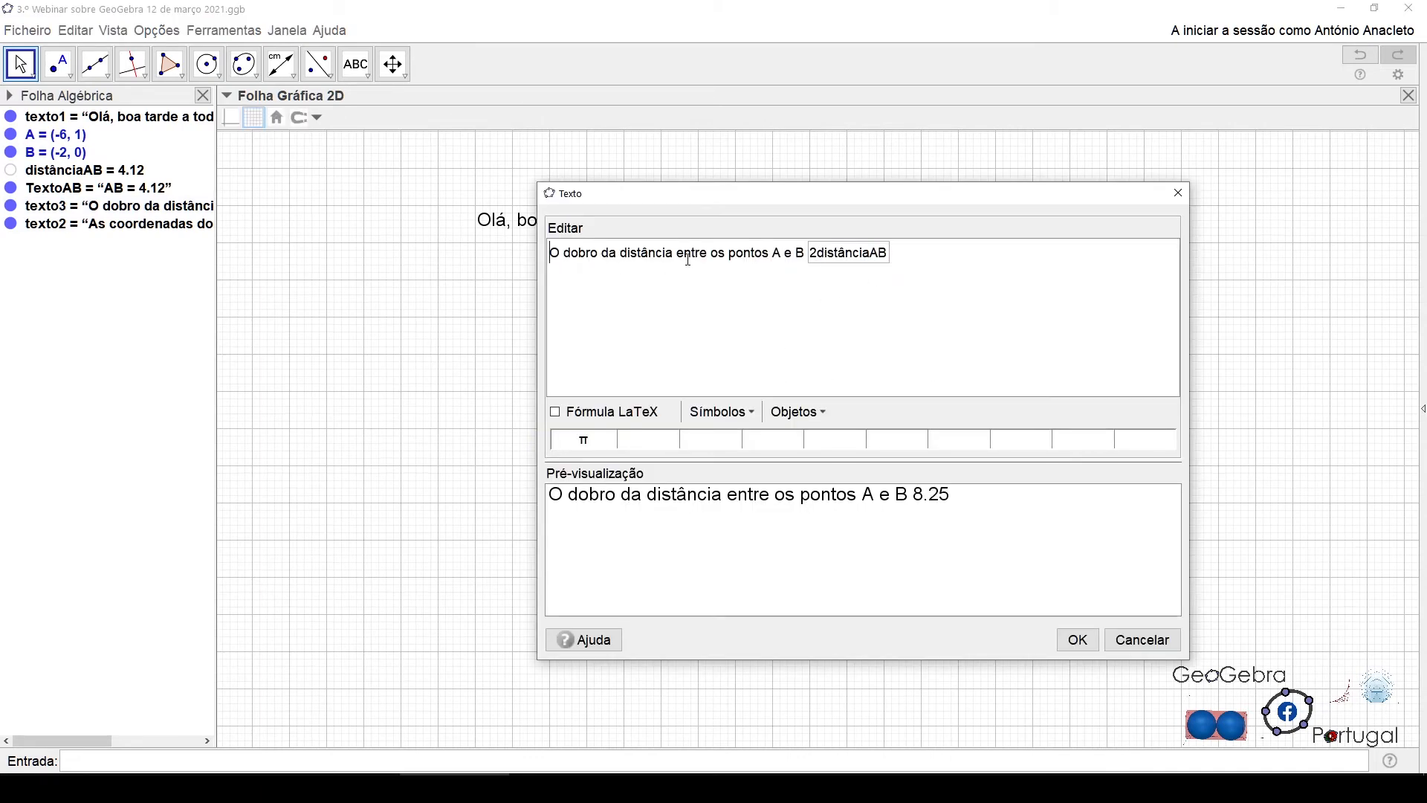
pyautogui.moveTo(820, 206); pyautogui.dragTo(1093, 186)
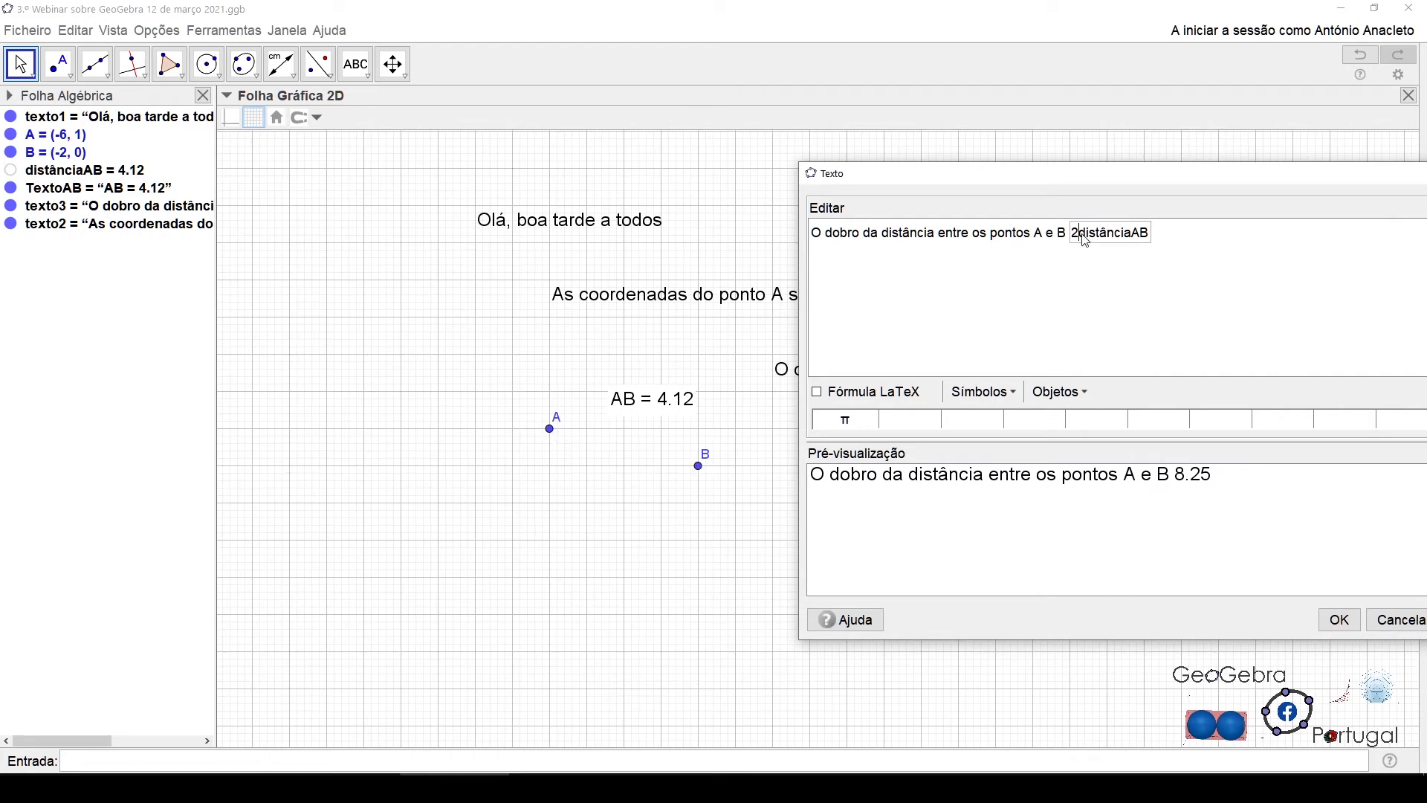
pyautogui.press('BackSpace')
pyautogui.write('3')
pyautogui.moveTo(1169, 178); pyautogui.dragTo(1105, 79)
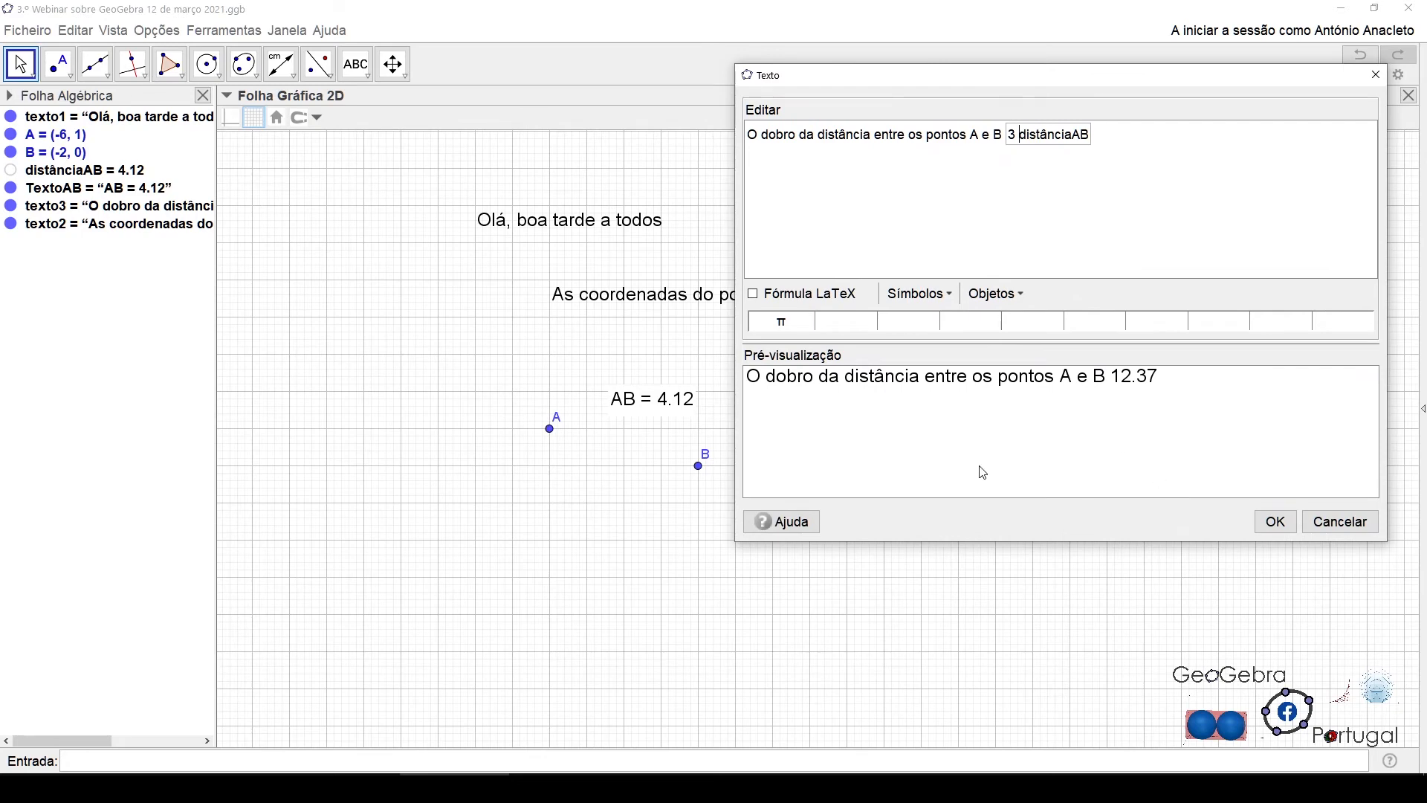
pyautogui.click(1275, 523)
pyautogui.moveTo(1018, 372); pyautogui.dragTo(682, 342)
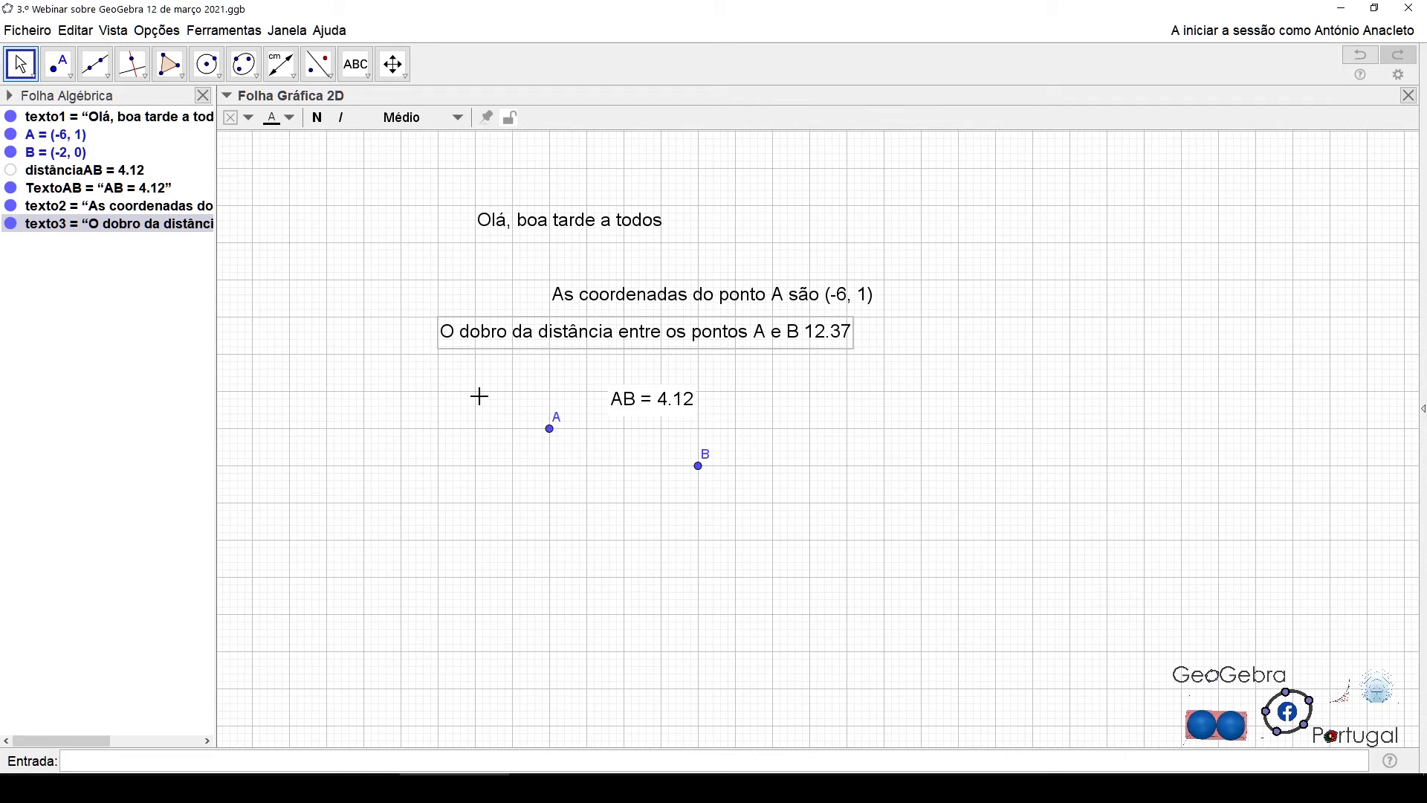
# Step: Start a new text object to the right of the AB distance label
pyautogui.click(366, 76)
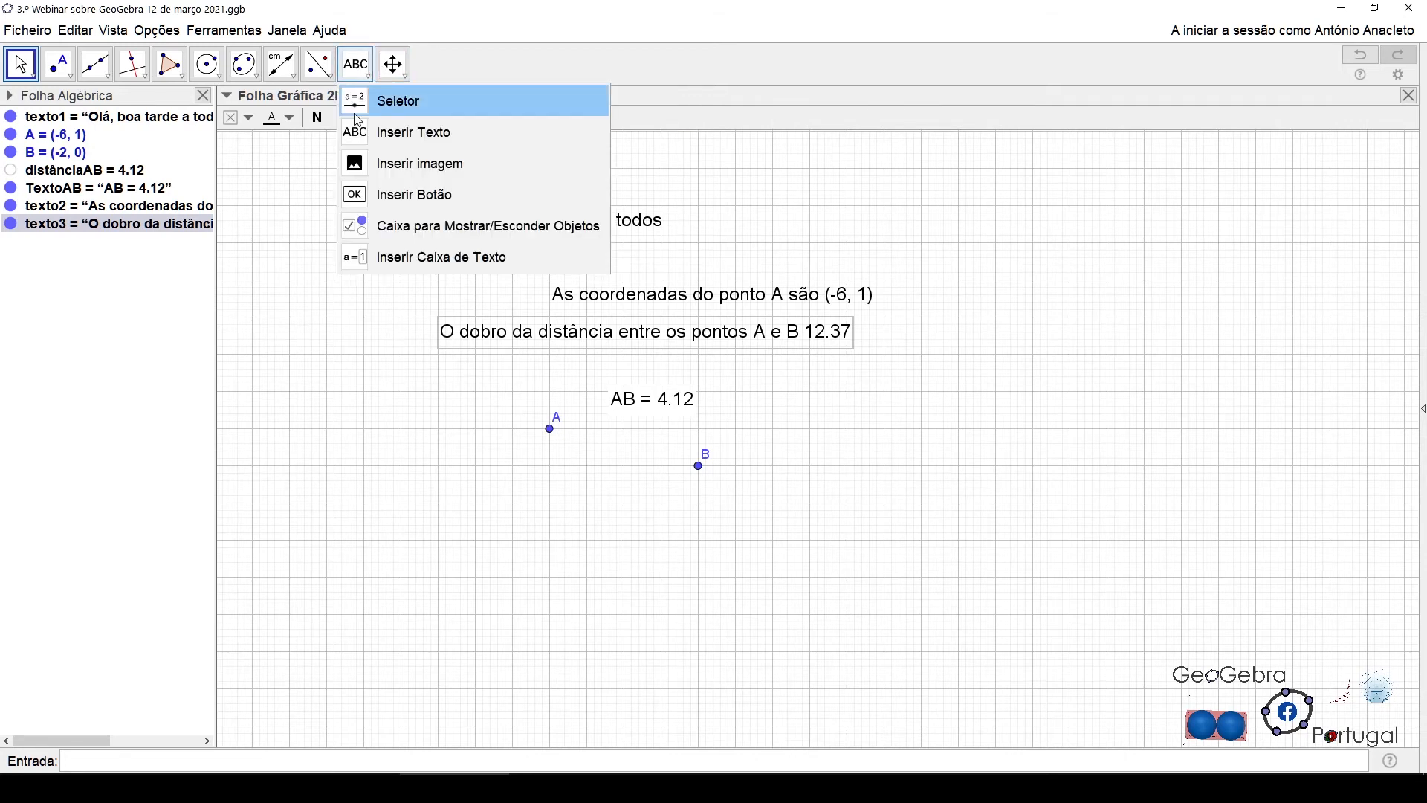
pyautogui.click(401, 130)
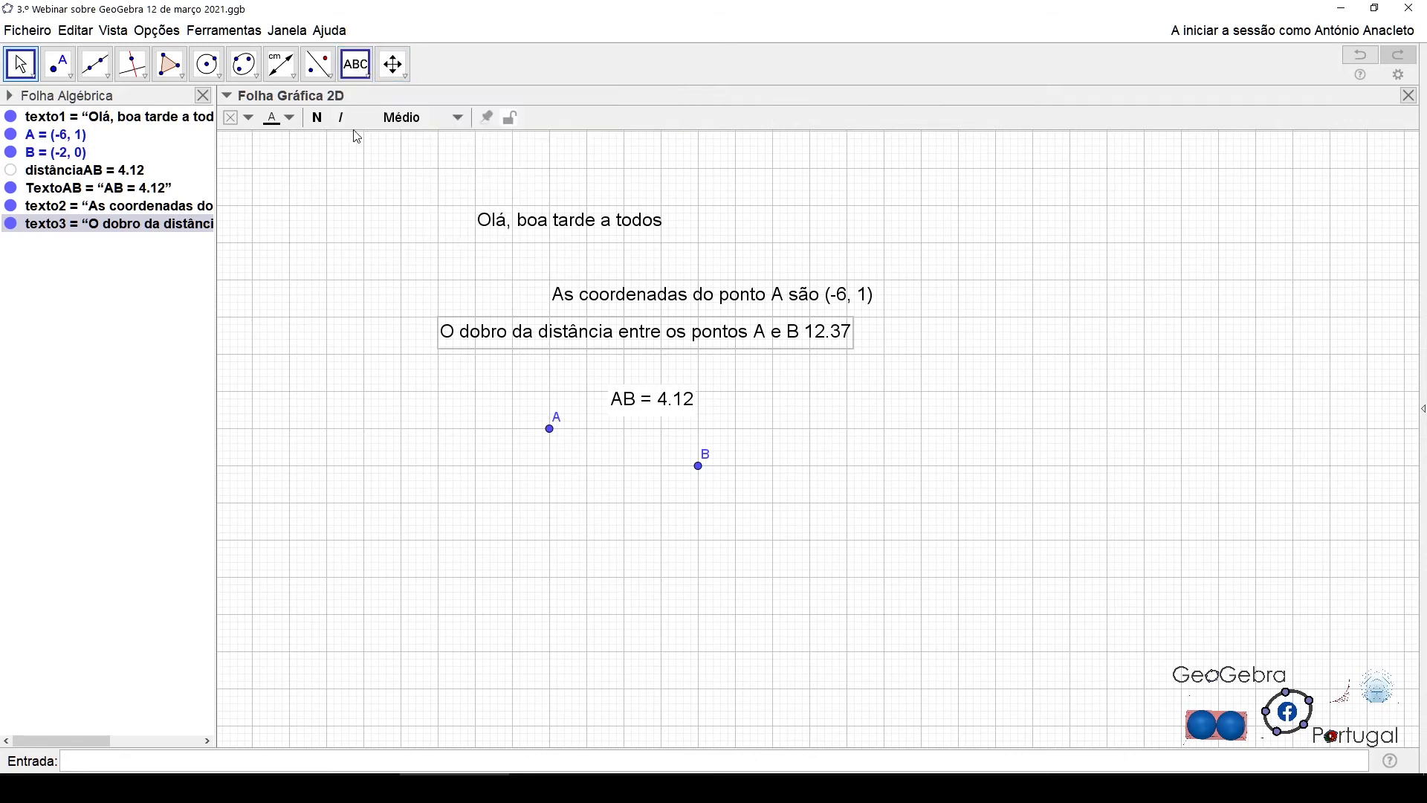
pyautogui.click(855, 406)
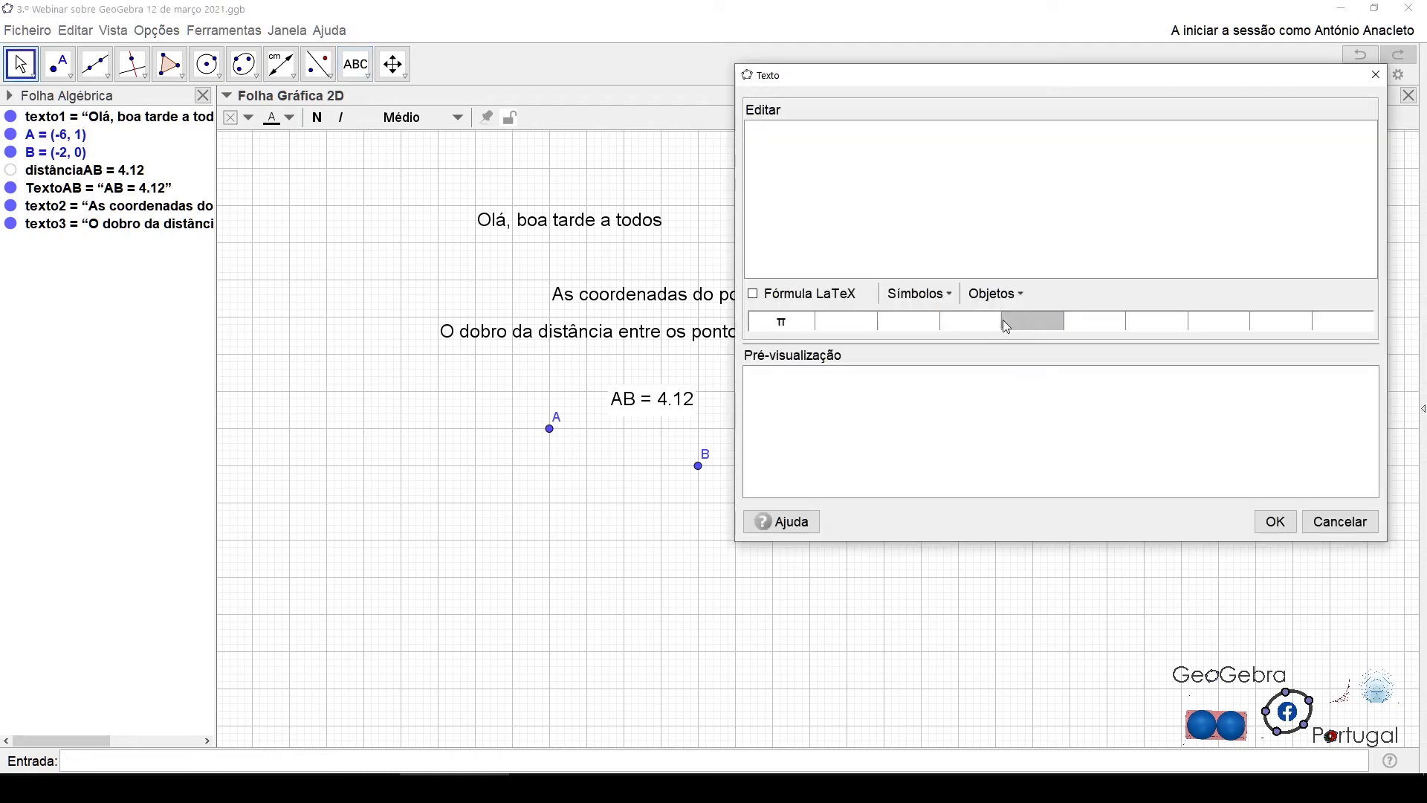
# Step: Try an empty dynamic box containing the quoted text "o ponto A" followed by object A, and clear it from the text
pyautogui.click(996, 294)
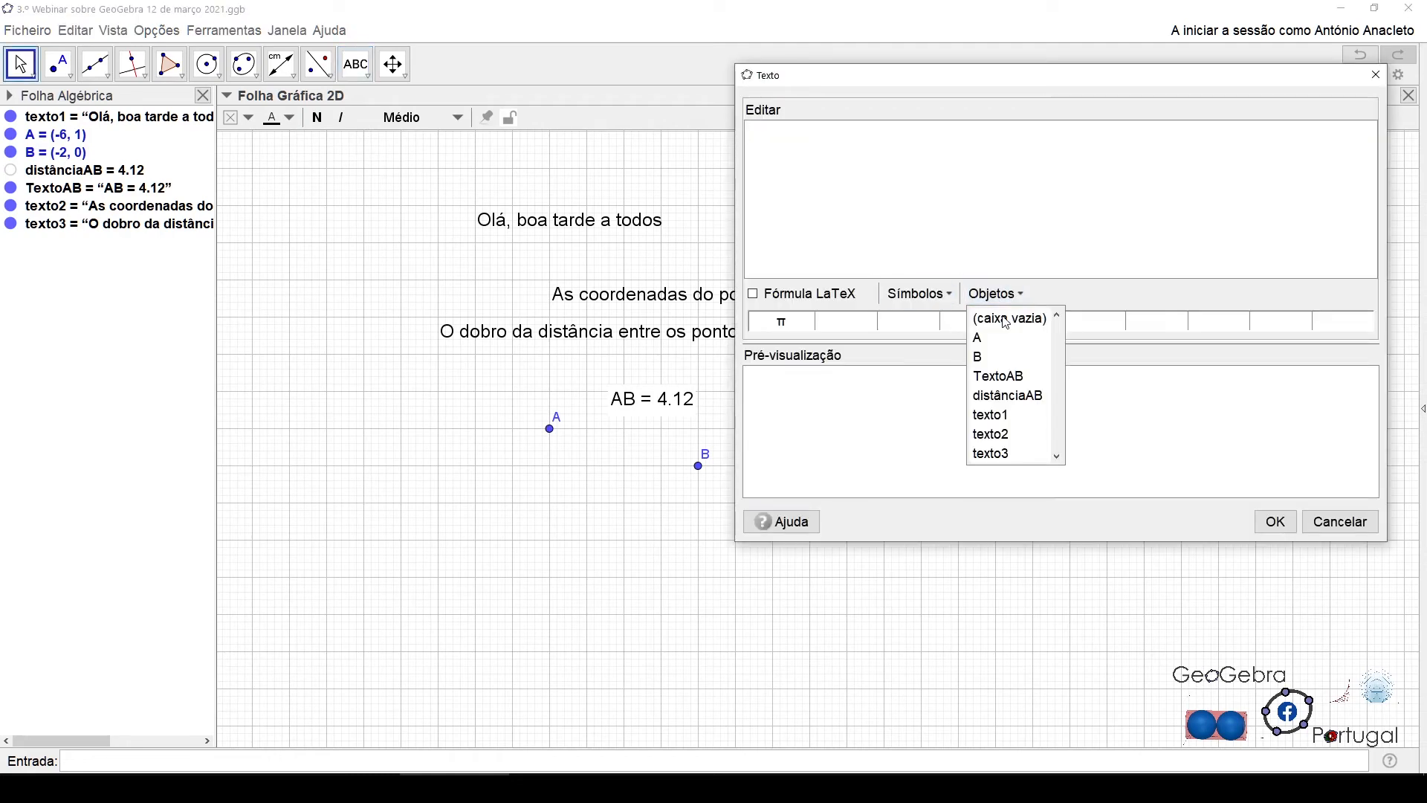
pyautogui.click(1007, 318)
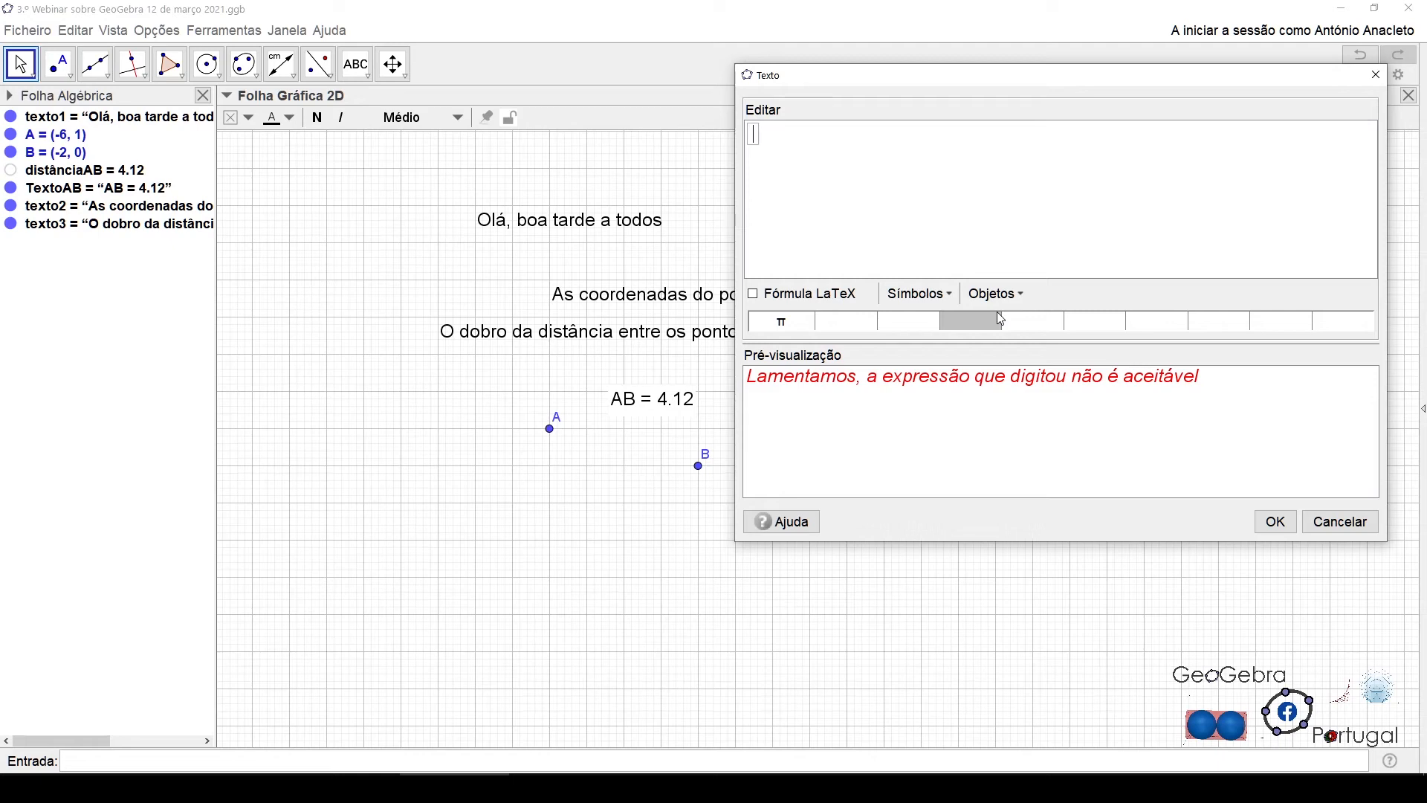
pyautogui.write('"o ponto A"')
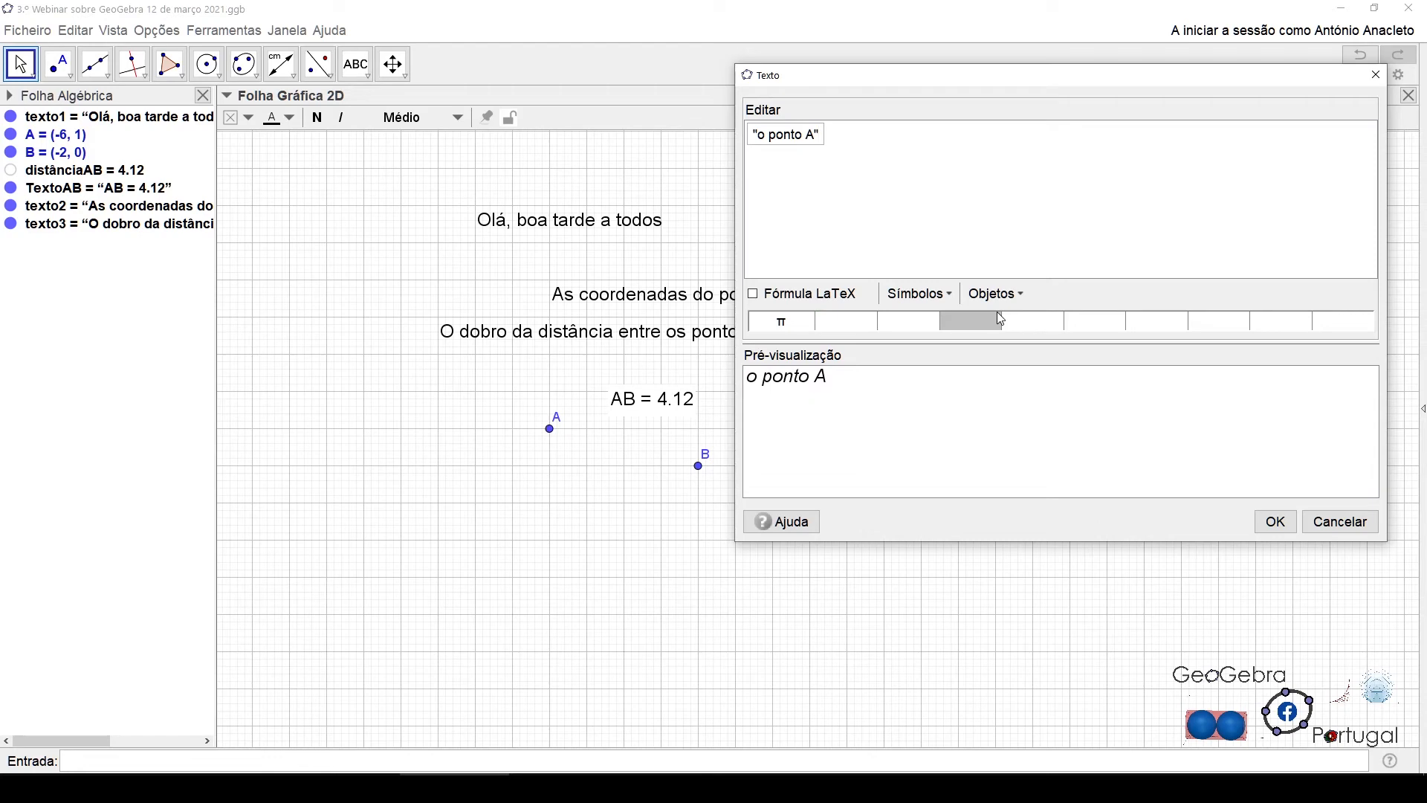
pyautogui.write('+')
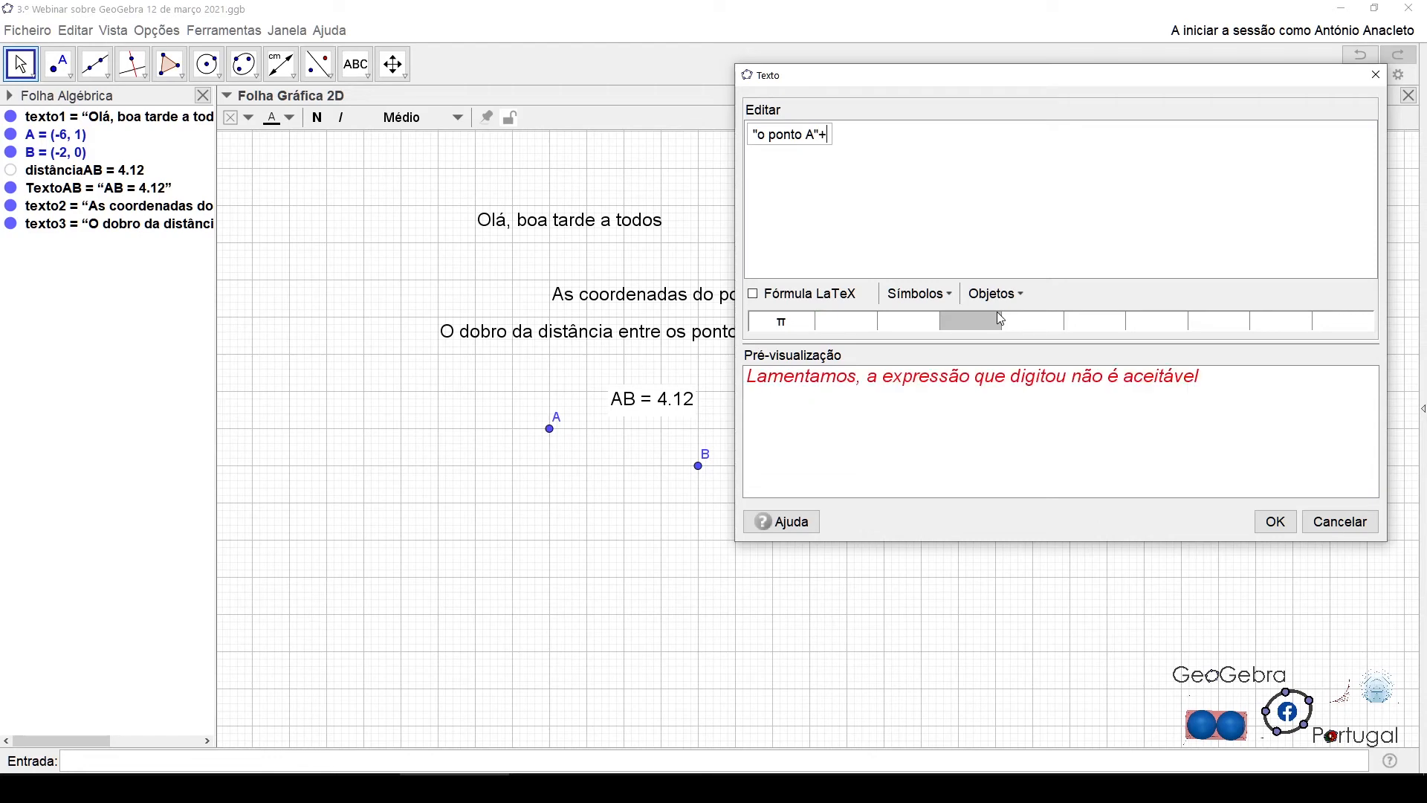
pyautogui.press('BackSpace')
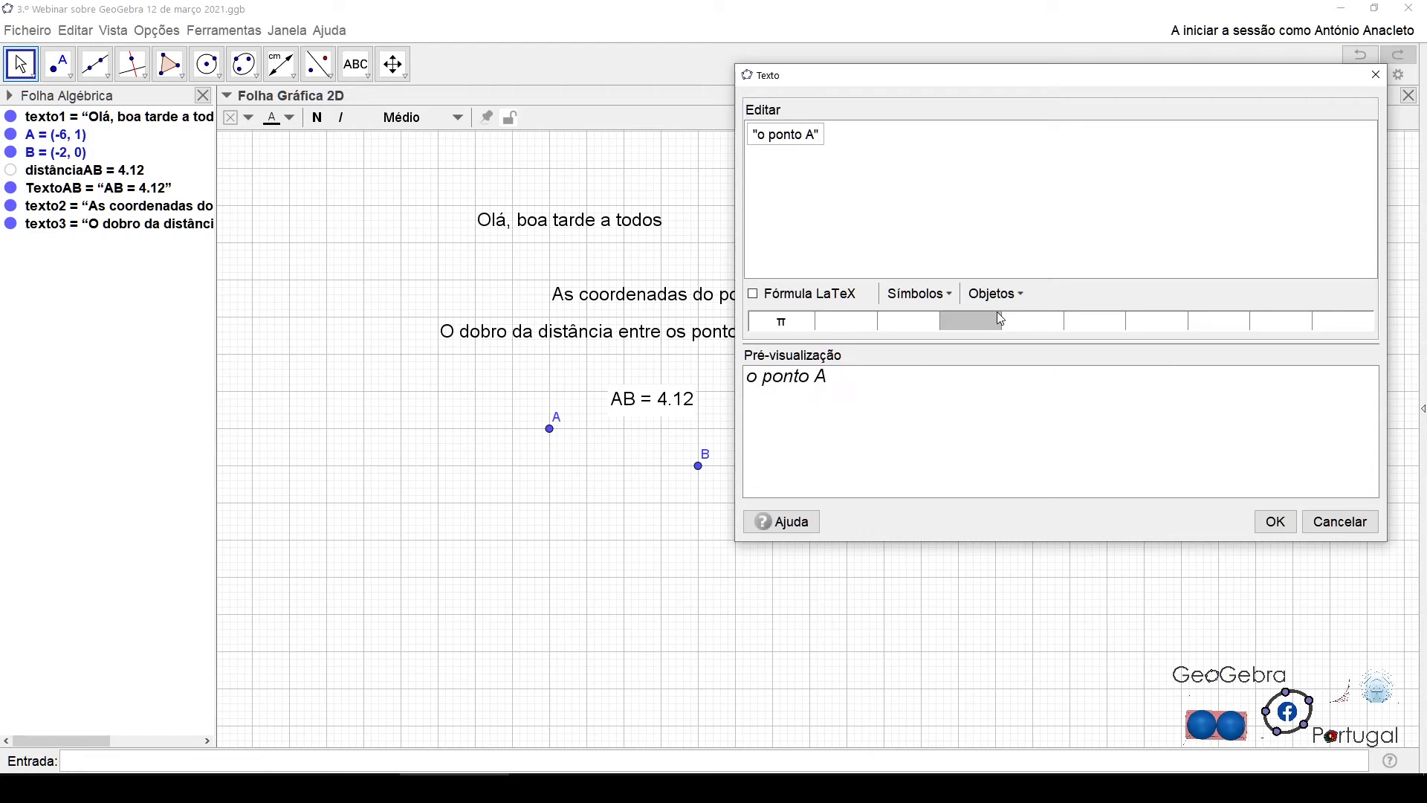
pyautogui.write('A')
pyautogui.click(996, 293)
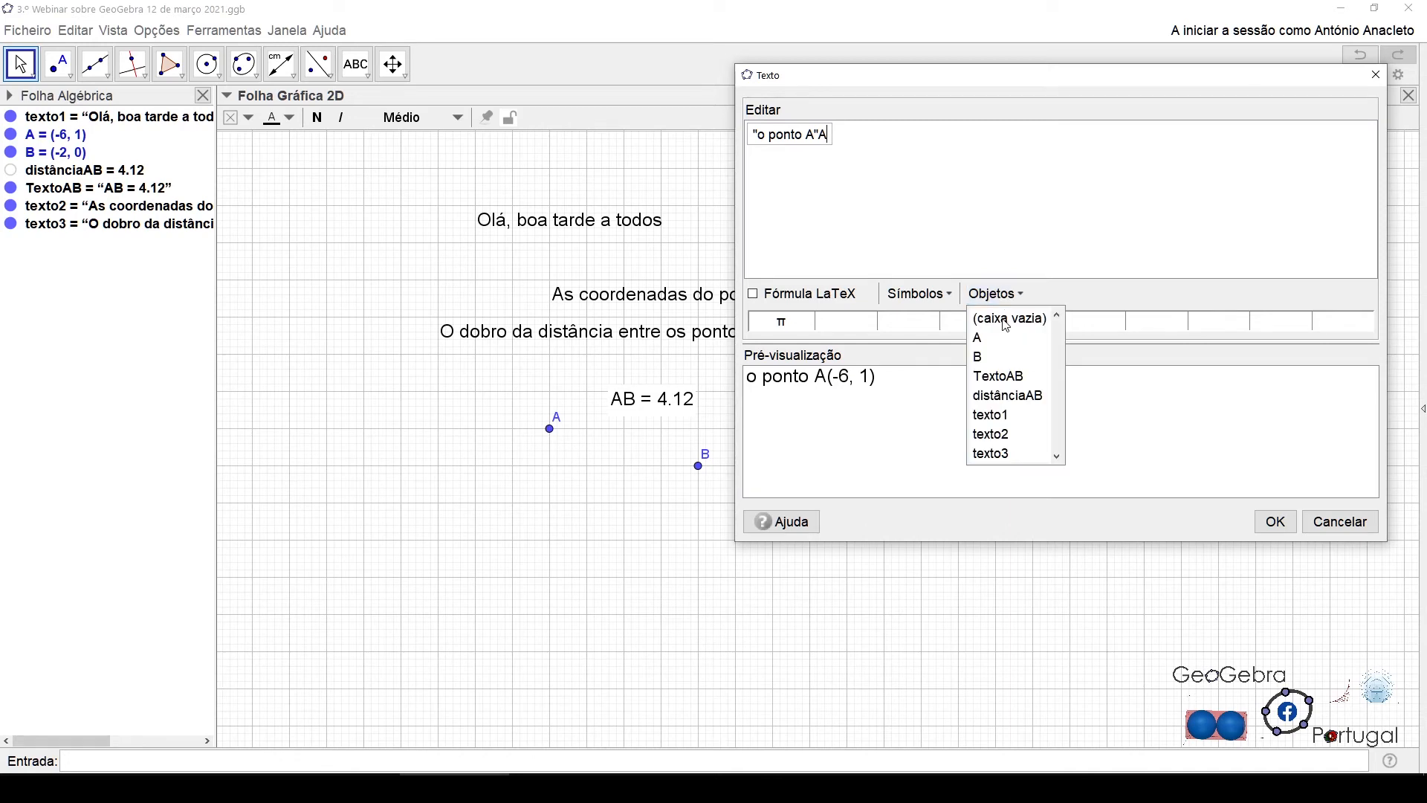
pyautogui.click(847, 141)
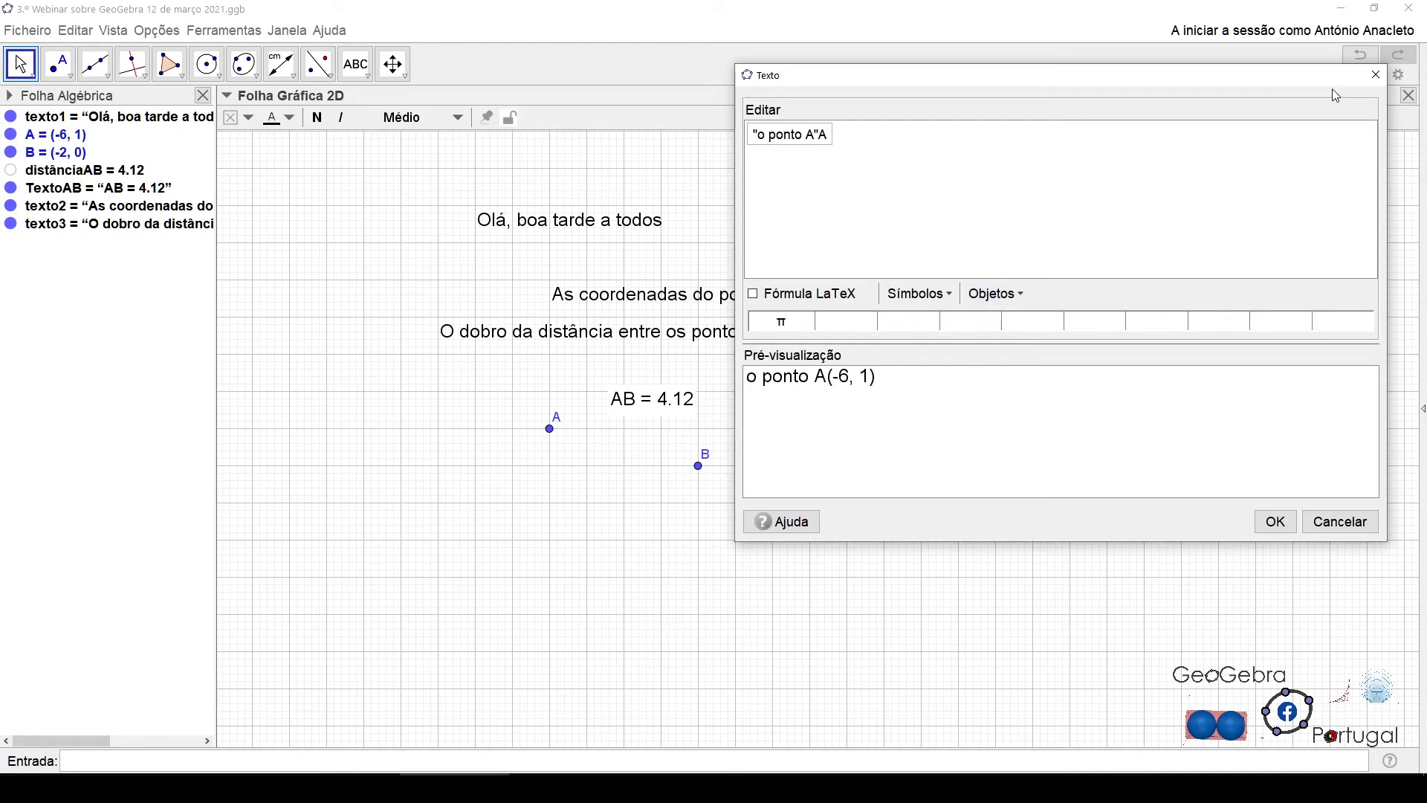
pyautogui.moveTo(1316, 82); pyautogui.dragTo(963, 86)
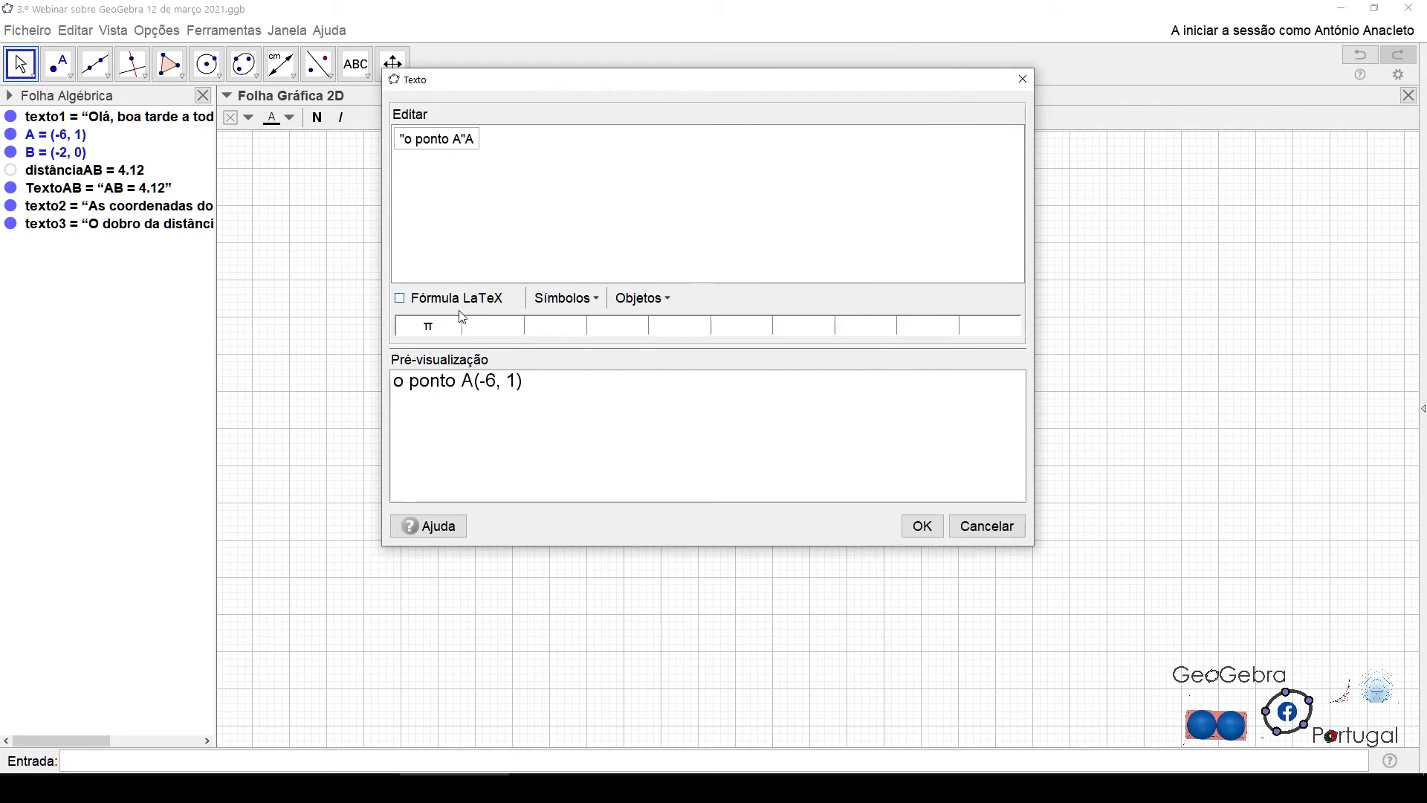
pyautogui.press('BackSpace')
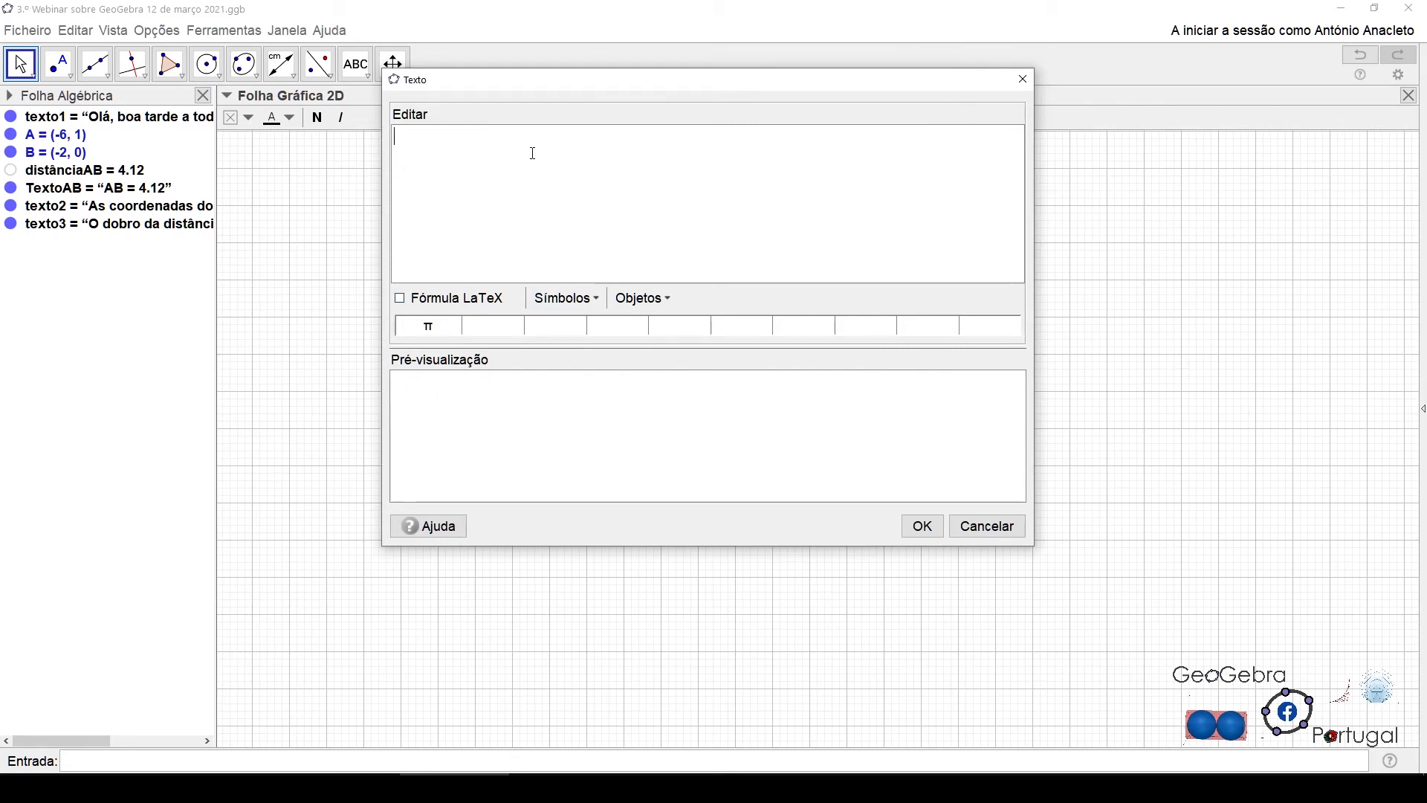
# Step: Look through the symbol categories available for texts, including the mathematical operators, and shift the text dialog aside
pyautogui.click(589, 305)
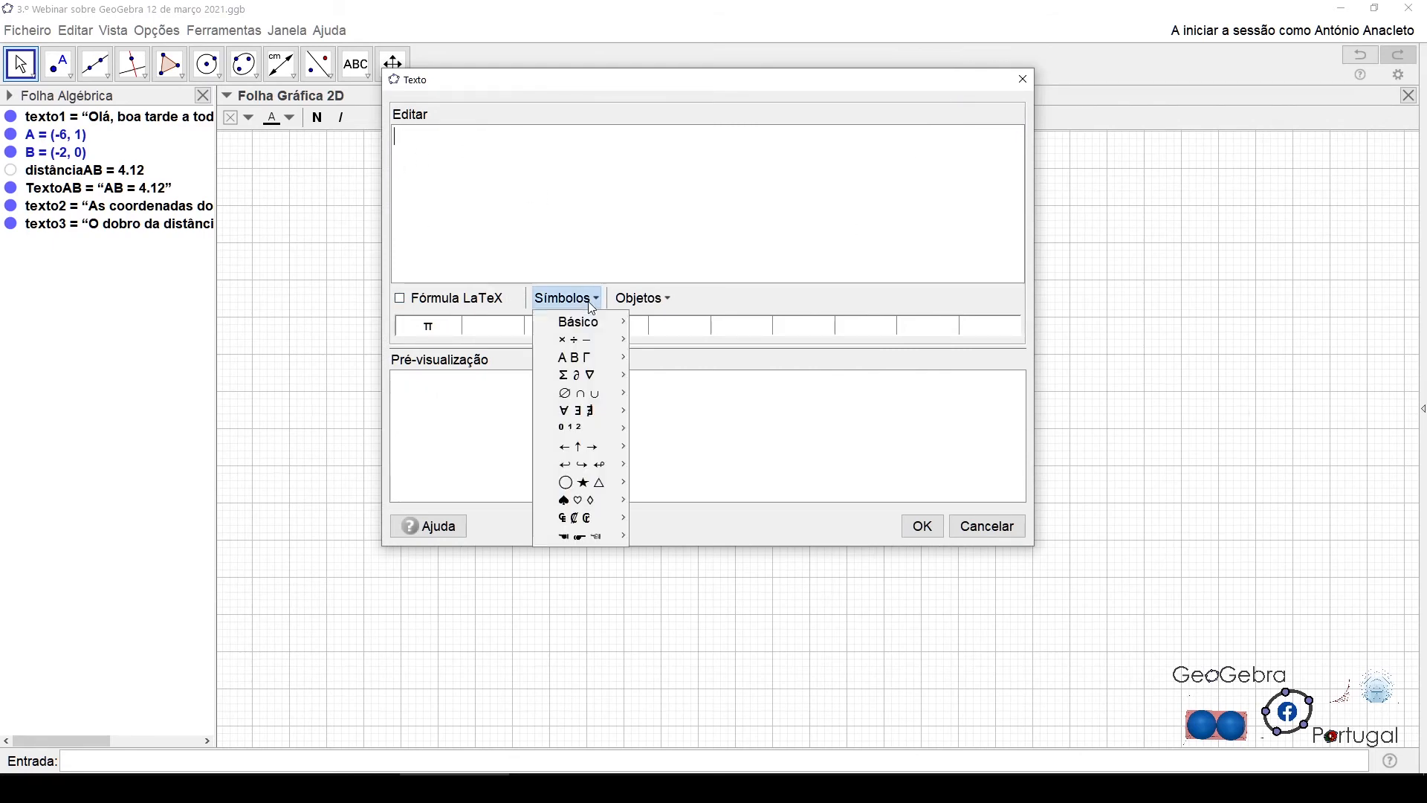
pyautogui.moveTo(599, 327)
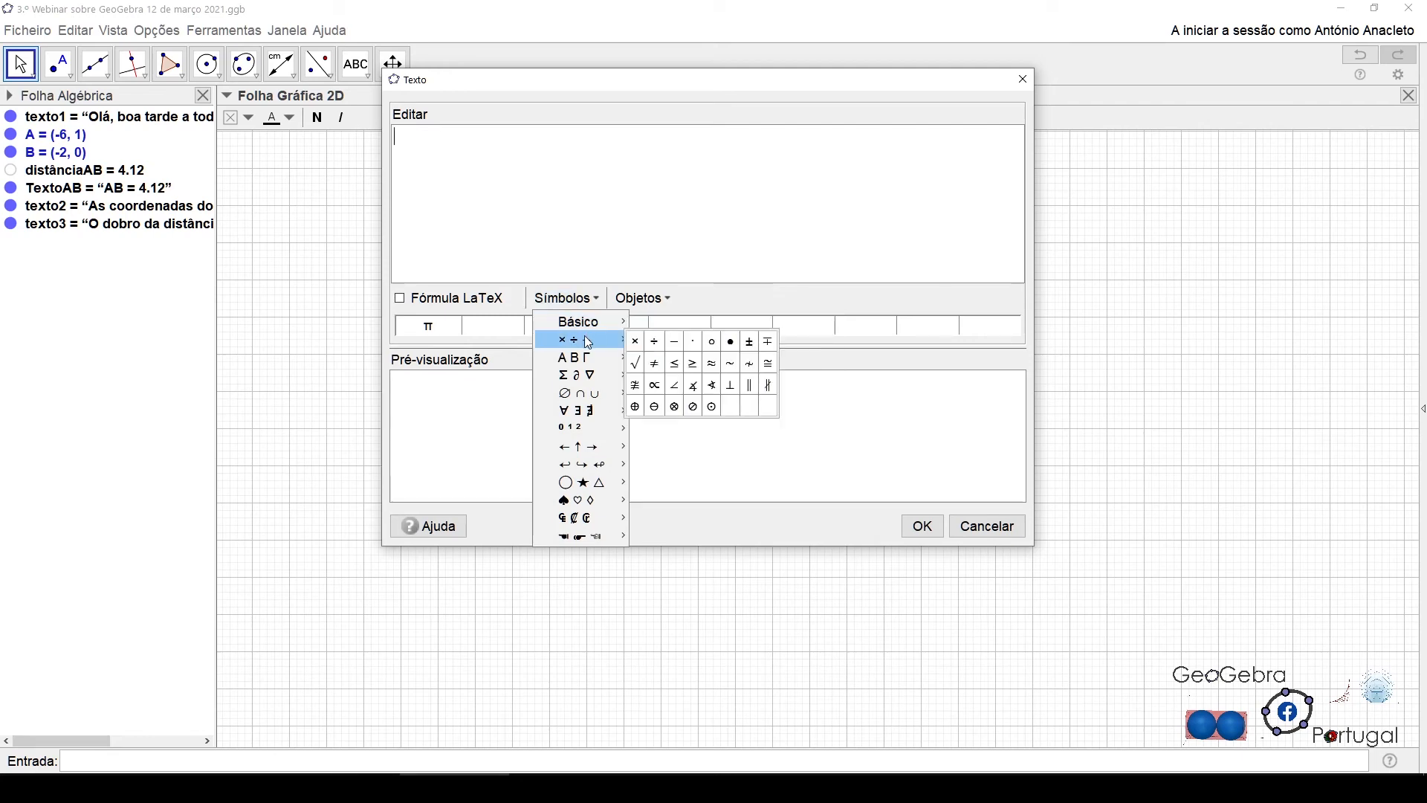
pyautogui.moveTo(923, 83); pyautogui.dragTo(1049, 91)
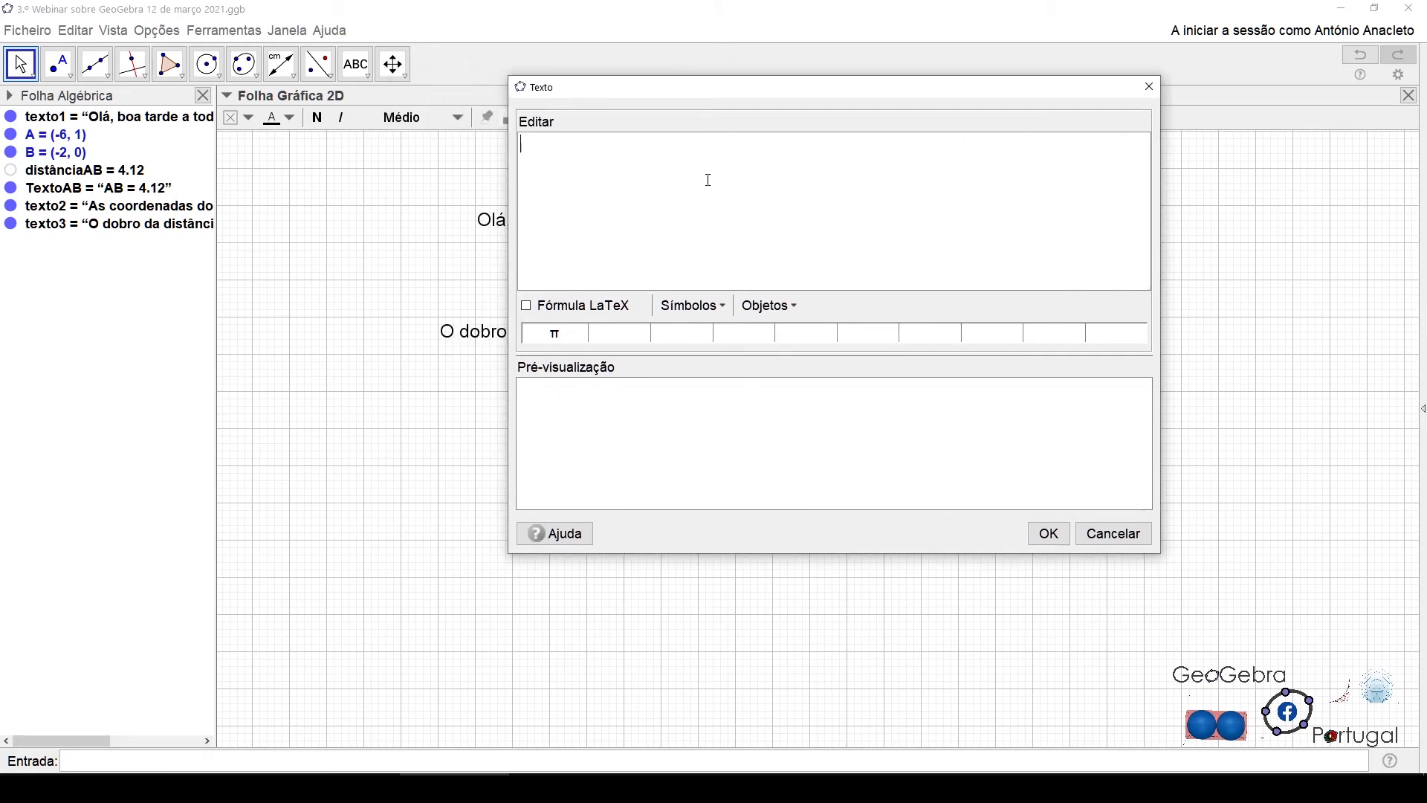
# Step: Turn on LaTeX formula formatting for the new text and move the text dialog clear of the existing texts
pyautogui.click(526, 307)
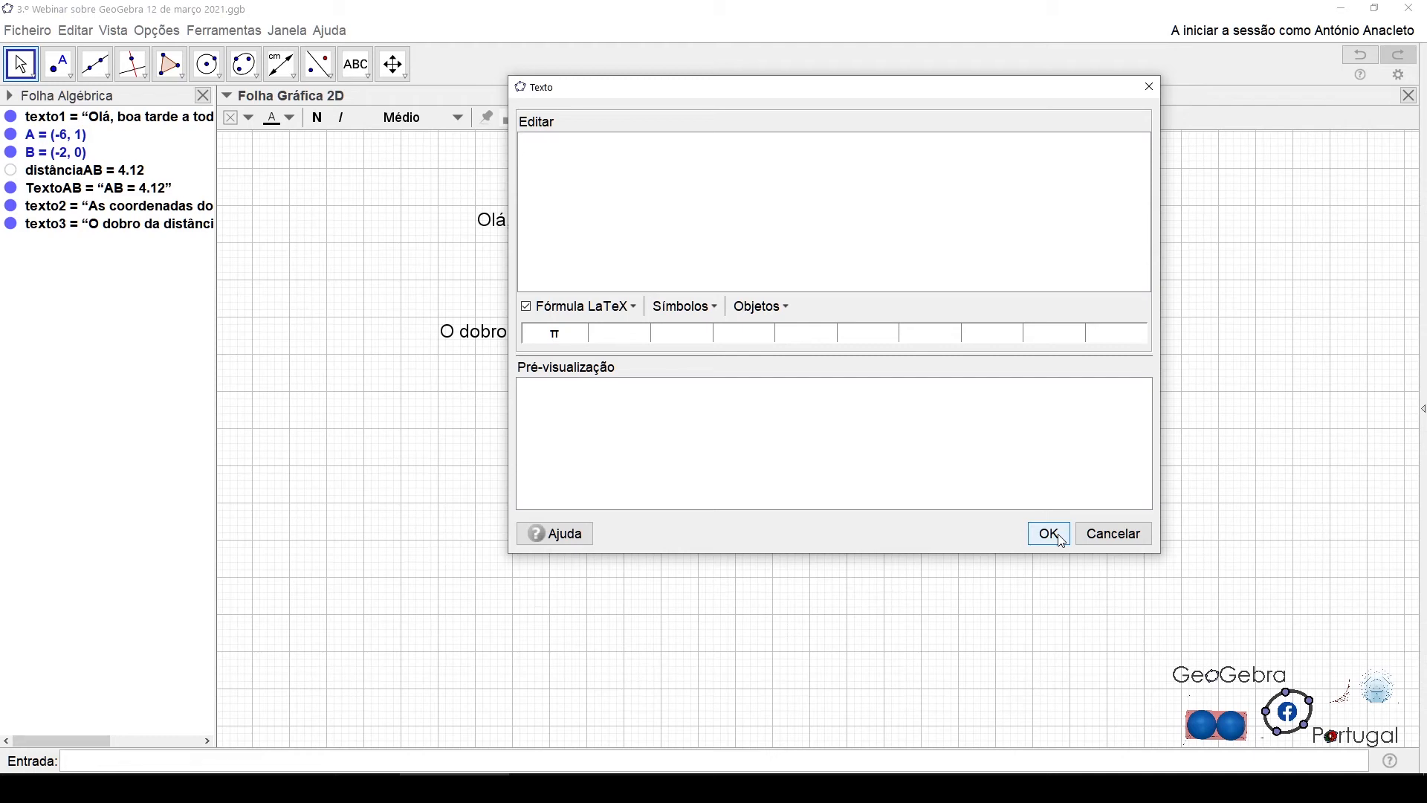
pyautogui.moveTo(957, 101); pyautogui.dragTo(1177, 370)
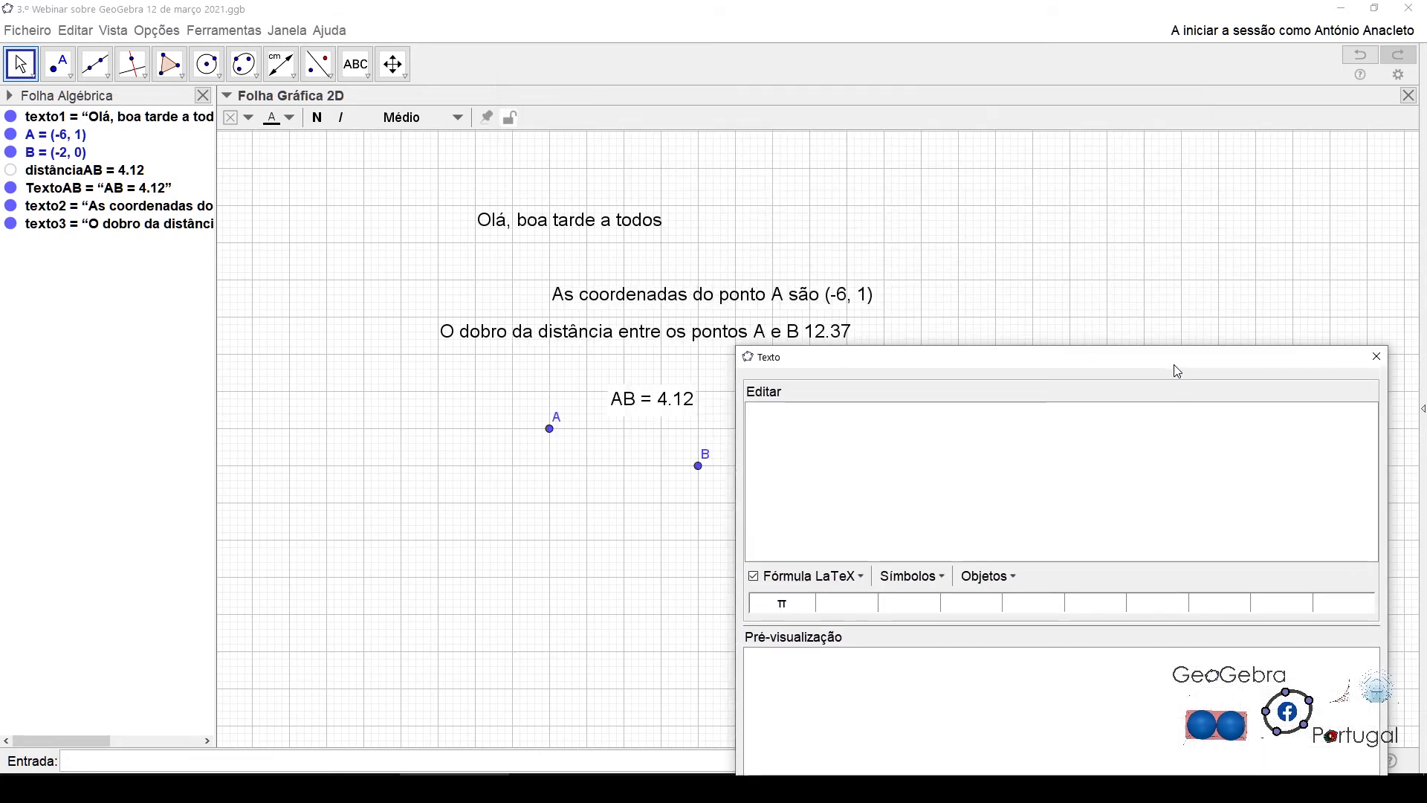
# Step: Insert the "Olá, boa tarde a todos" text object into the LaTeX text, with the grid hidden meanwhile and shown again
pyautogui.rightClick(454, 386)
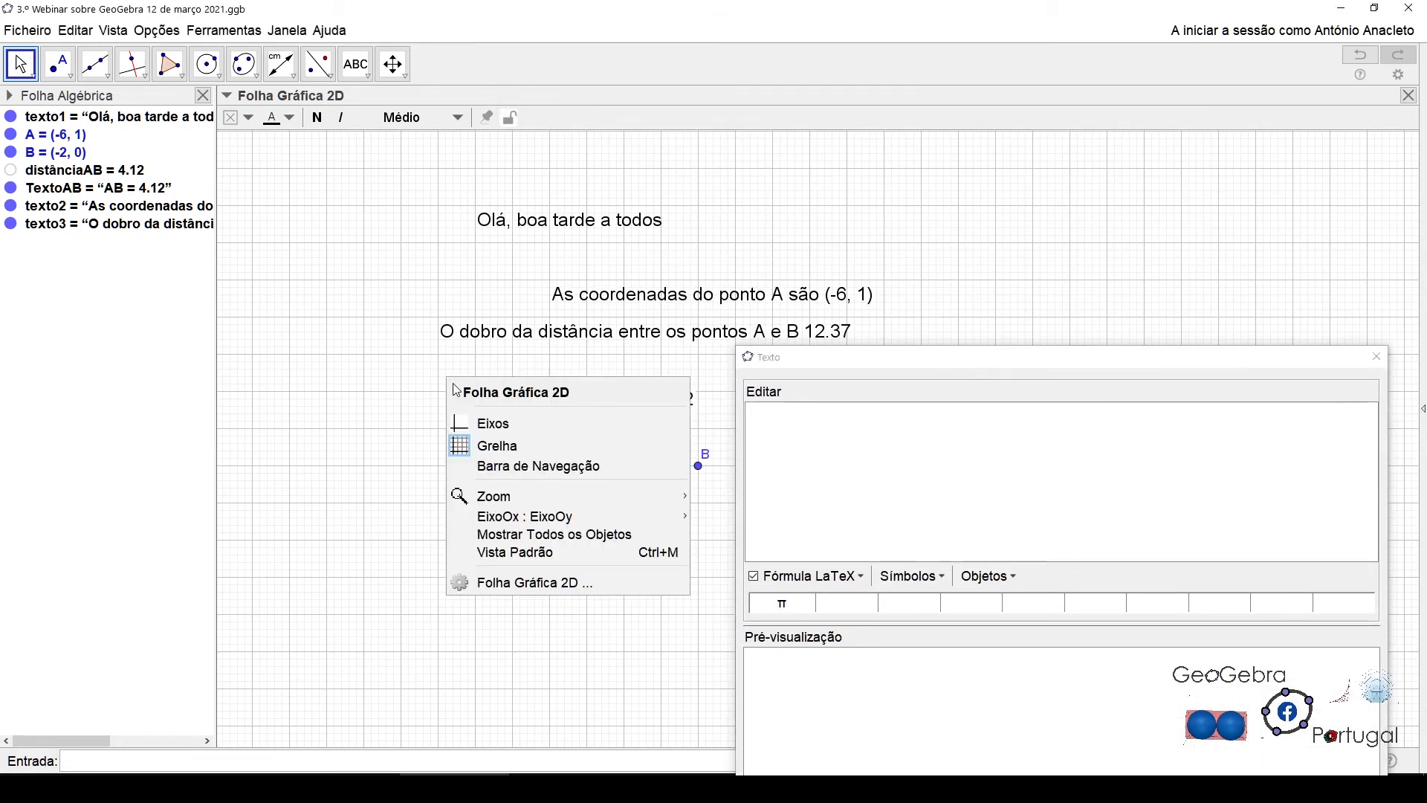
pyautogui.click(487, 446)
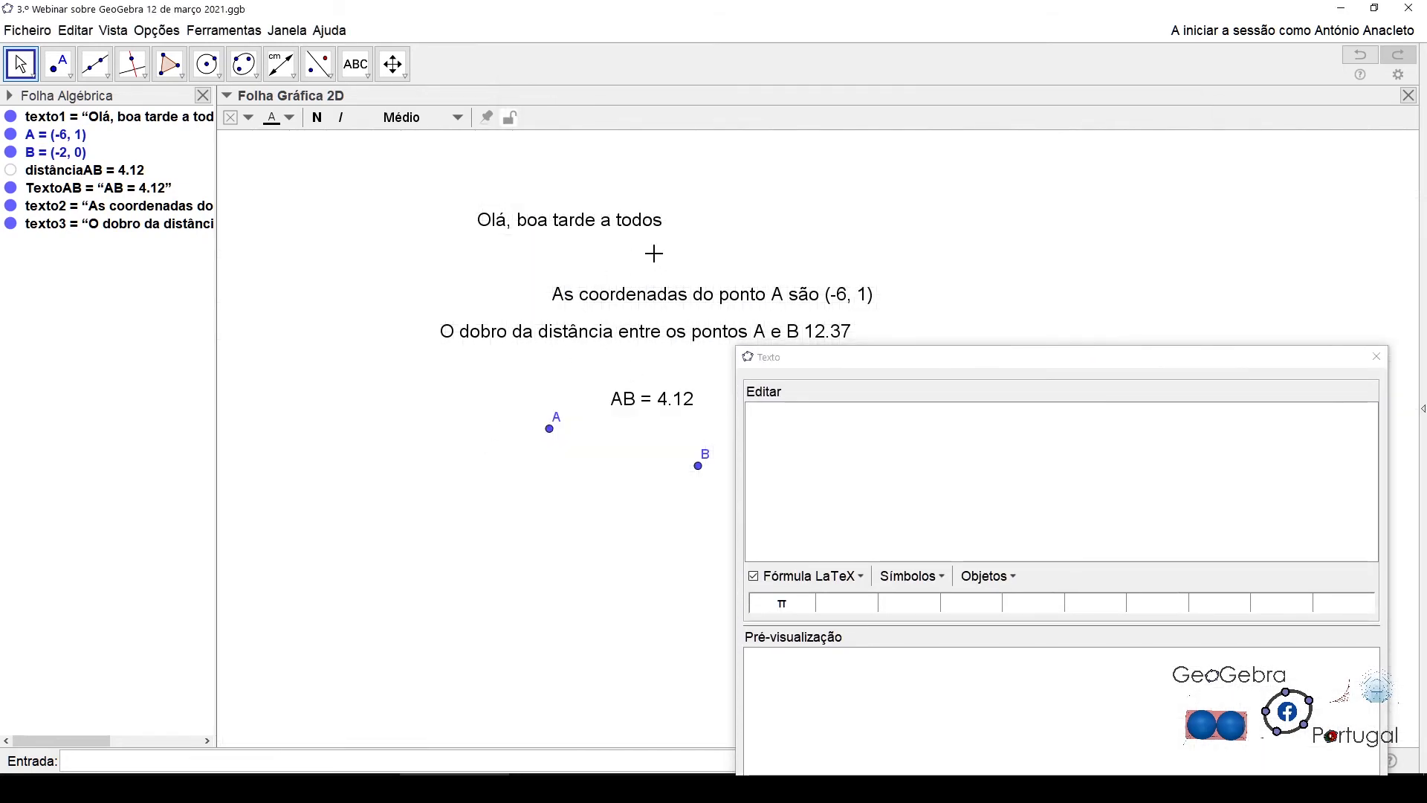
pyautogui.click(593, 230)
pyautogui.rightClick(404, 322)
pyautogui.click(437, 394)
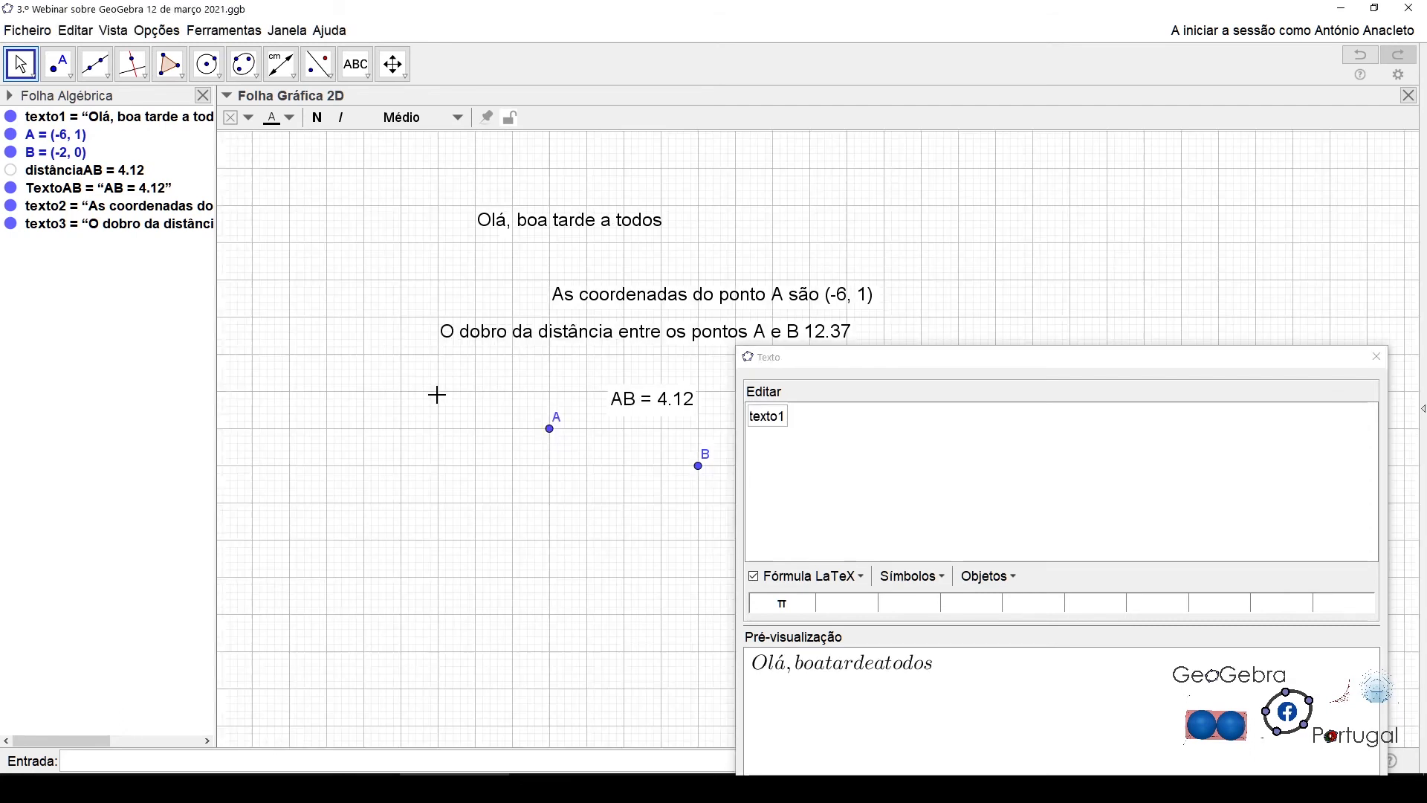
pyautogui.moveTo(885, 355); pyautogui.dragTo(958, 191)
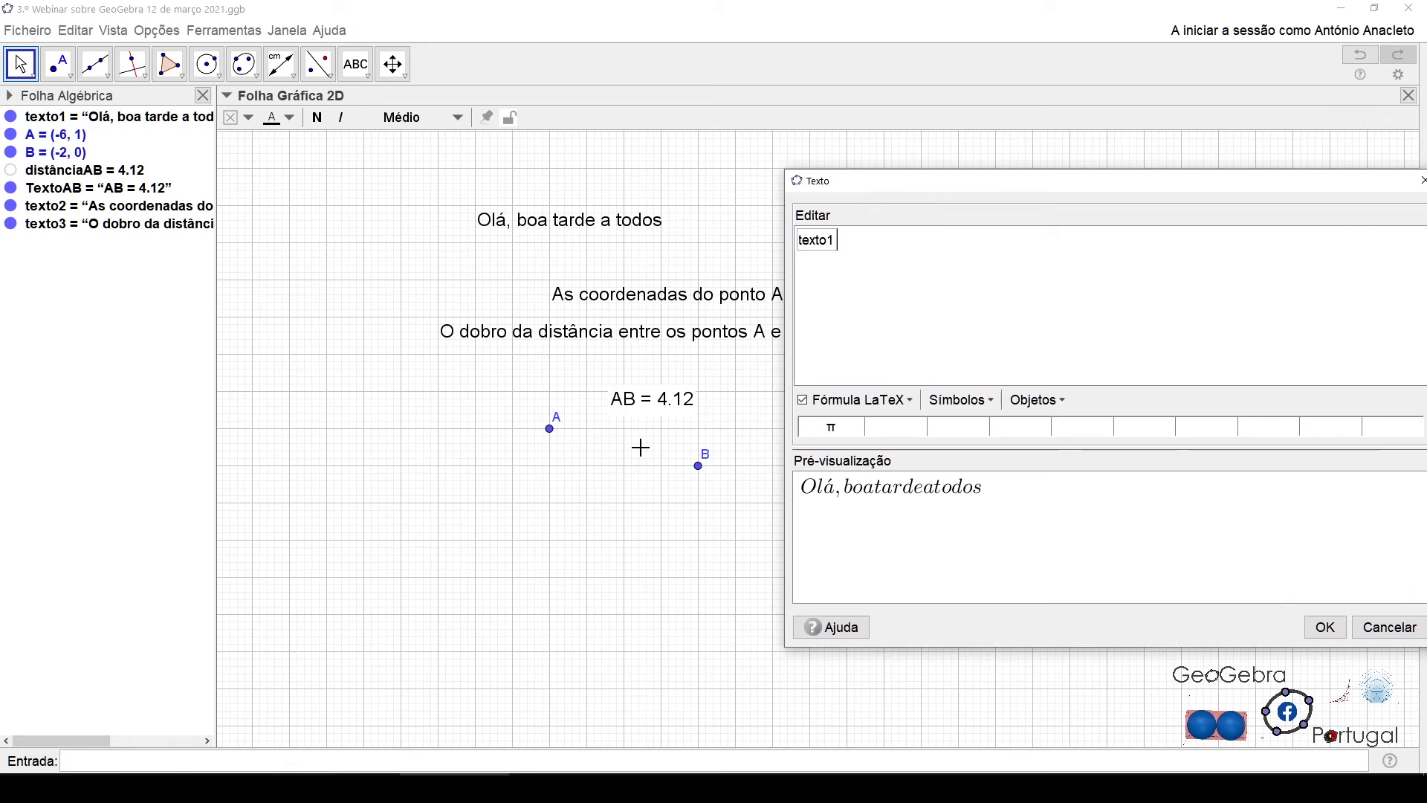
pyautogui.moveTo(969, 191); pyautogui.dragTo(613, 165)
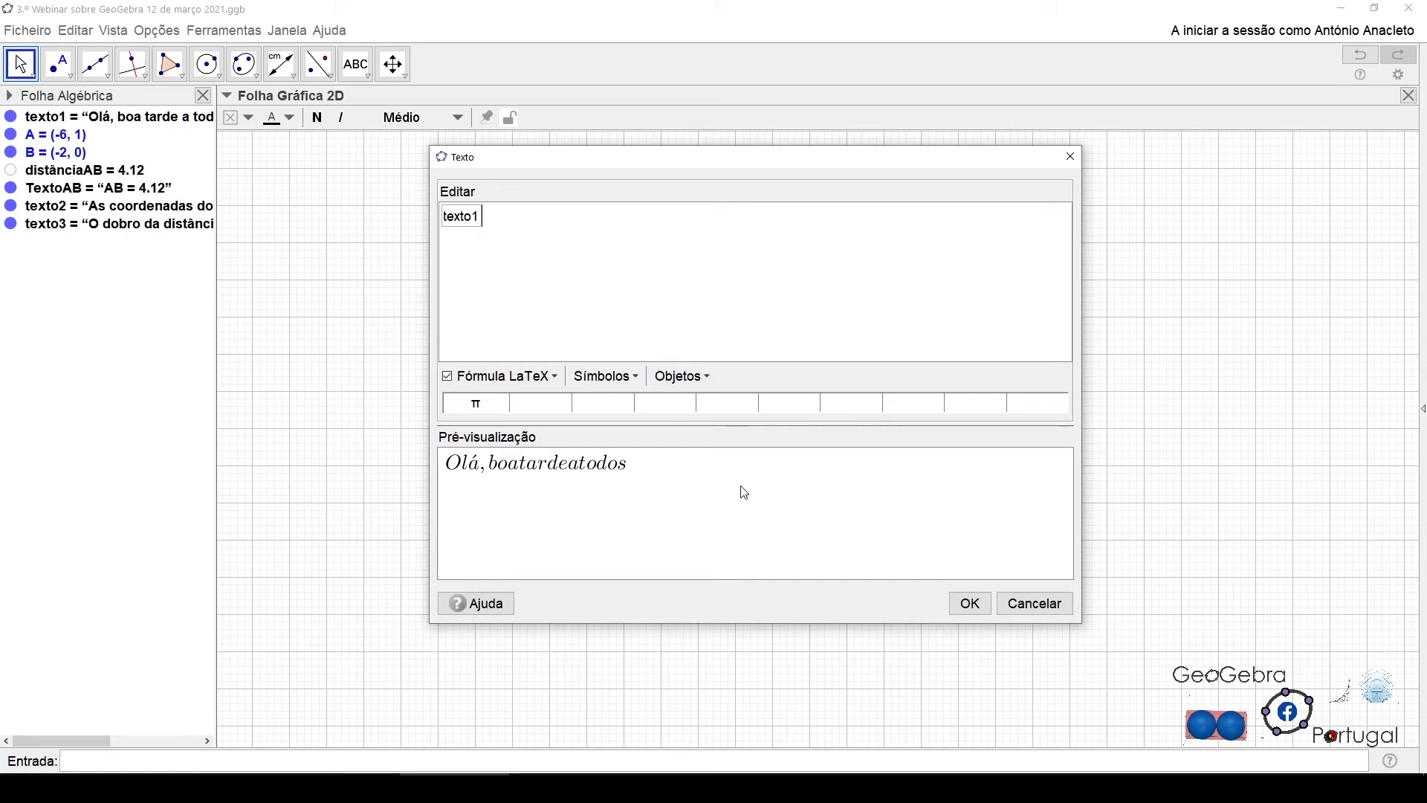
# Step: Switch to Adobe Acrobat and examine the Greek alphabet, formula construction and delimiter sections of simbolos_matematicos_latex.pdf
pyautogui.click(584, 788)
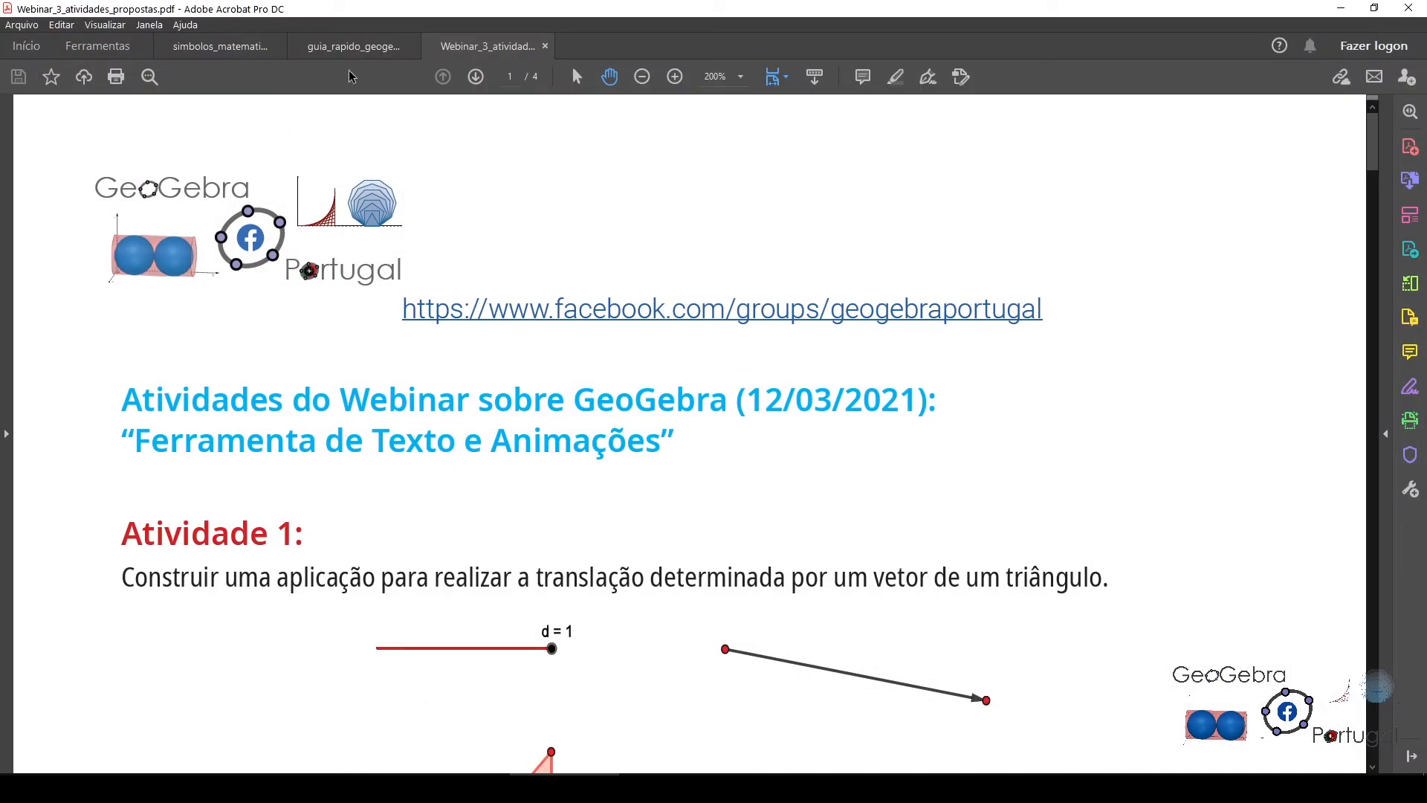
pyautogui.click(208, 54)
pyautogui.scroll(-5, 639, 339)
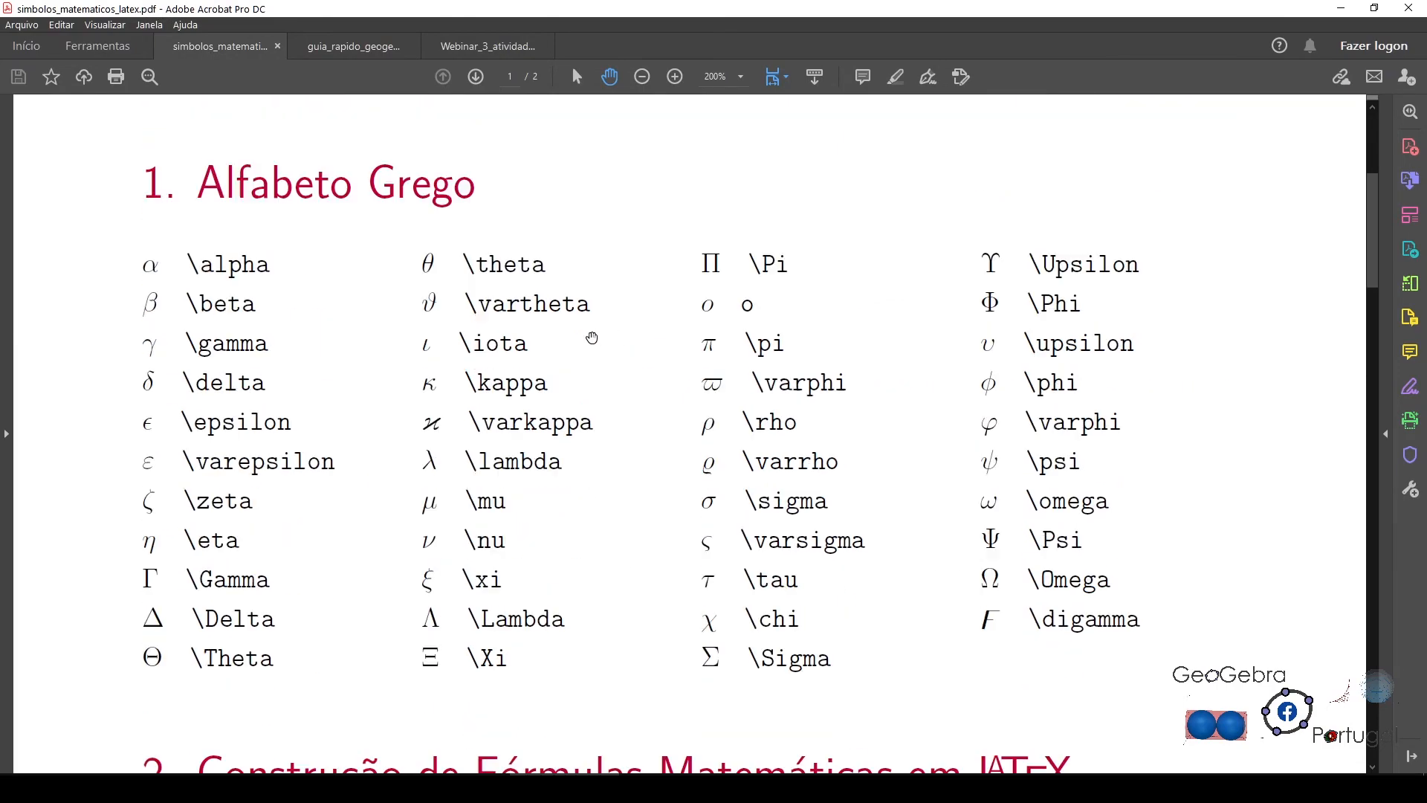
pyautogui.scroll(5, 593, 325)
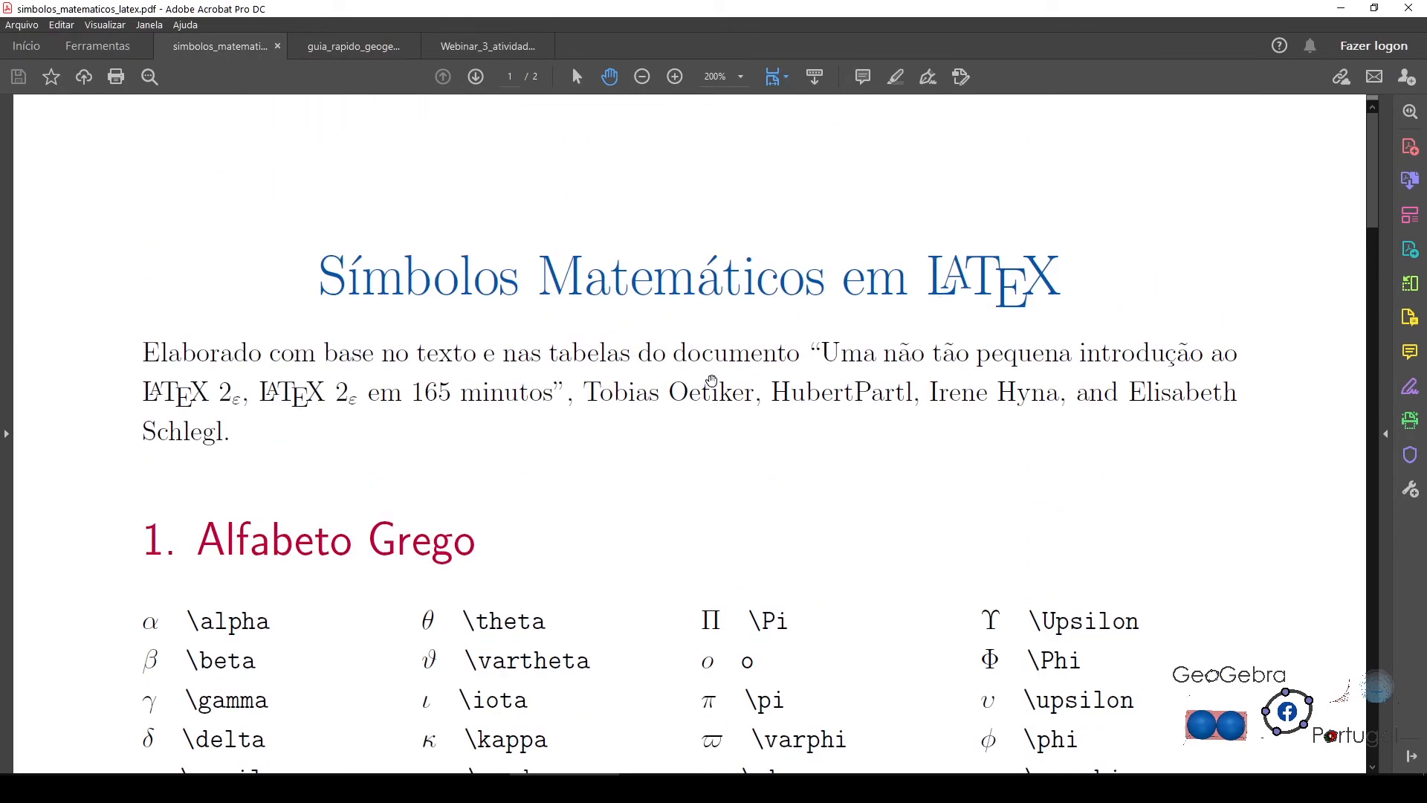
pyautogui.scroll(-1, 613, 438)
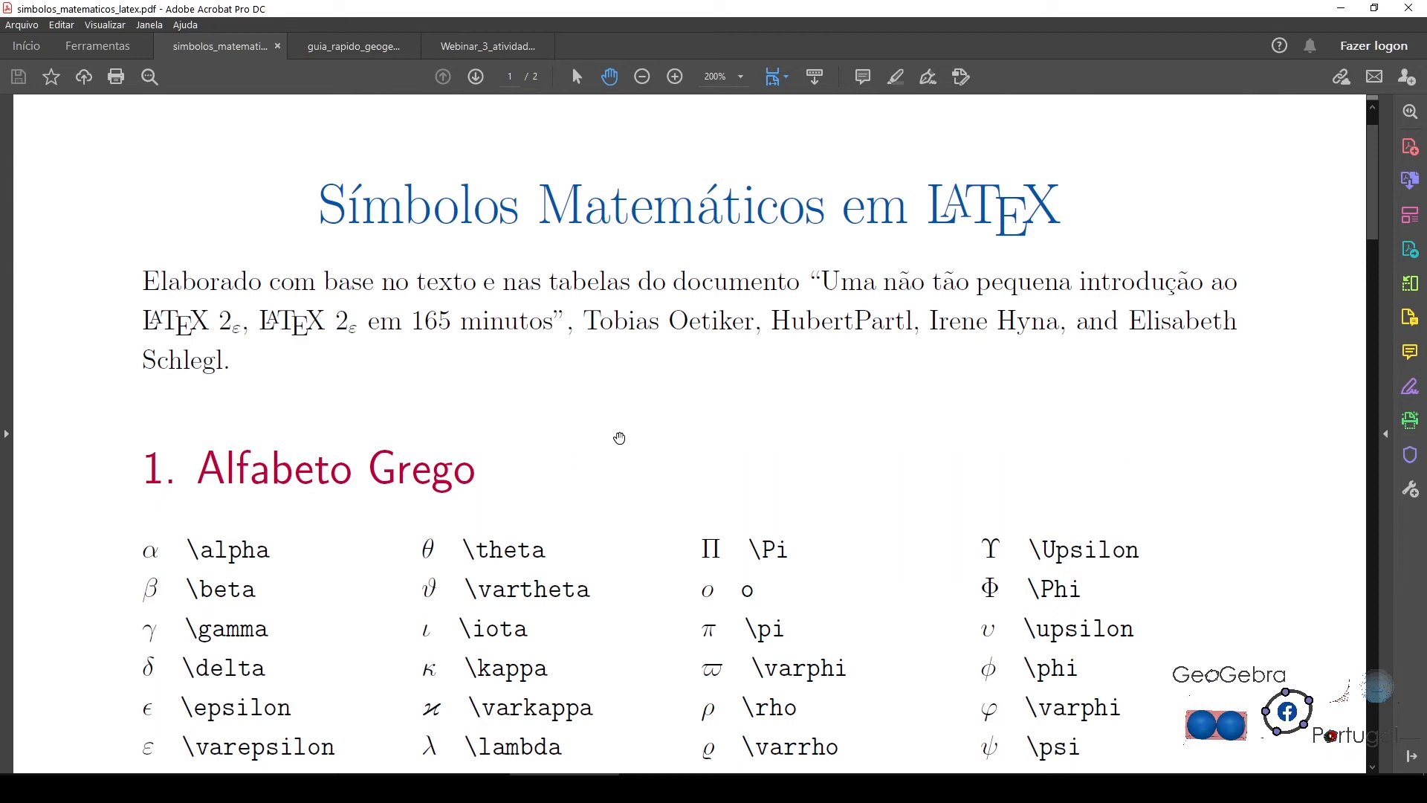
pyautogui.scroll(-10, 619, 438)
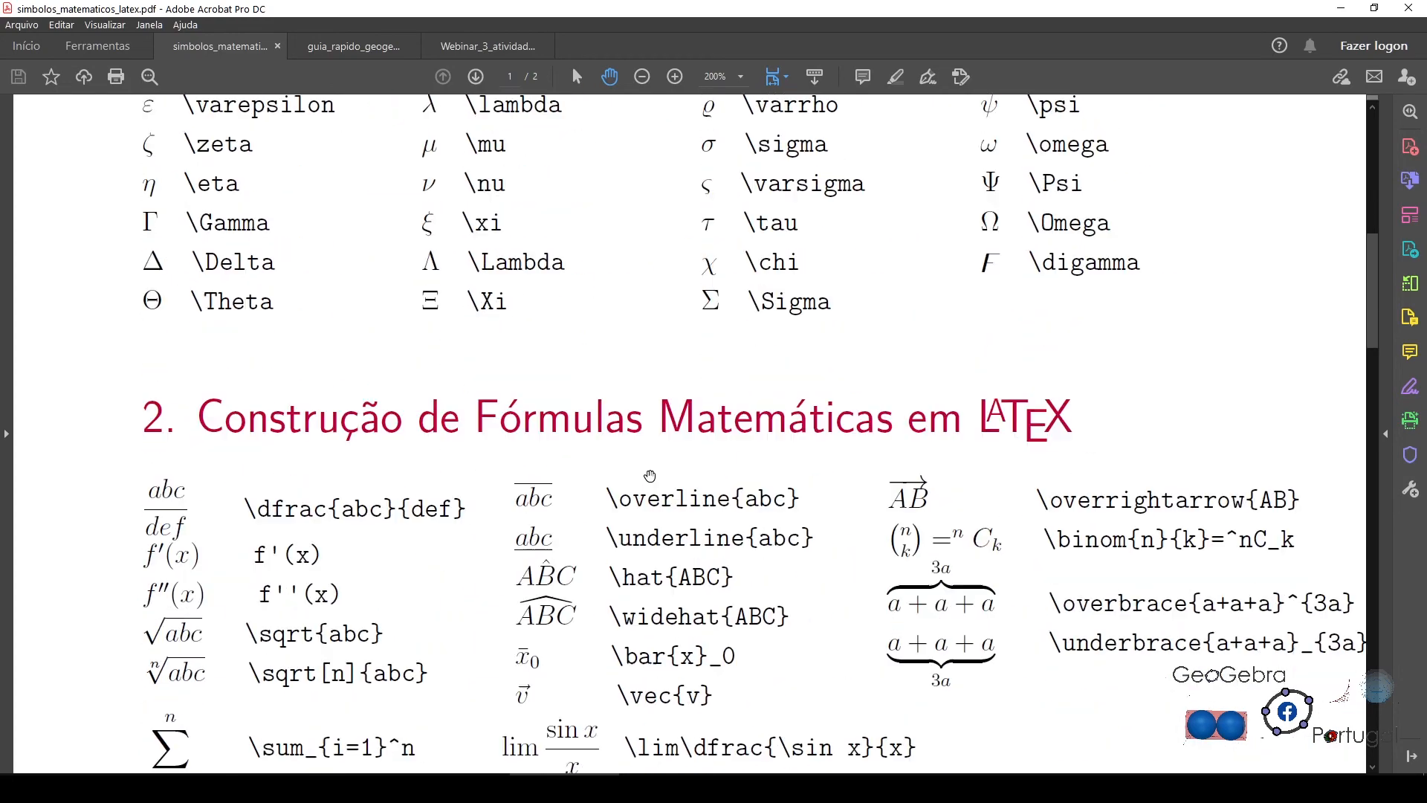
pyautogui.scroll(-3, 565, 484)
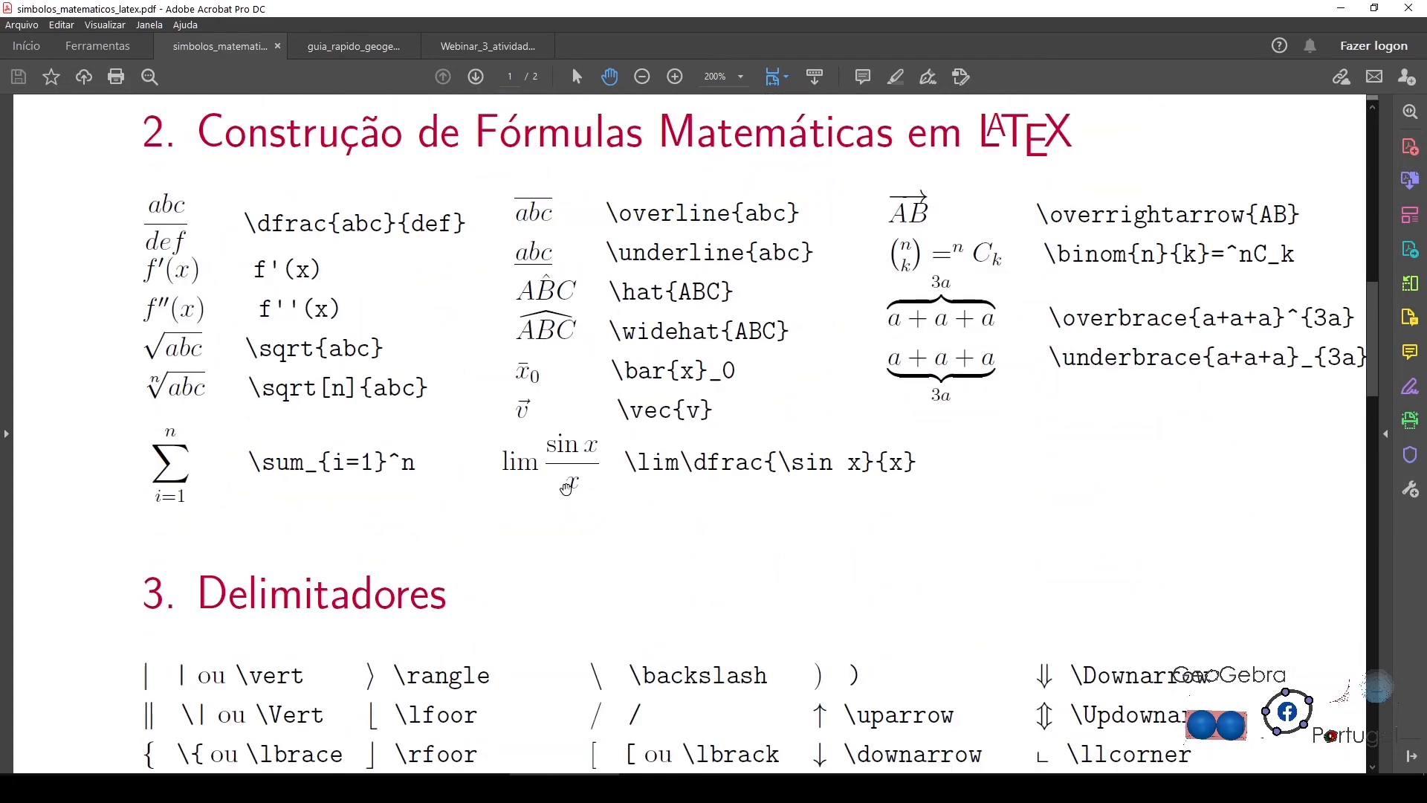
pyautogui.scroll(-2, 569, 484)
pyautogui.scroll(-2, 563, 471)
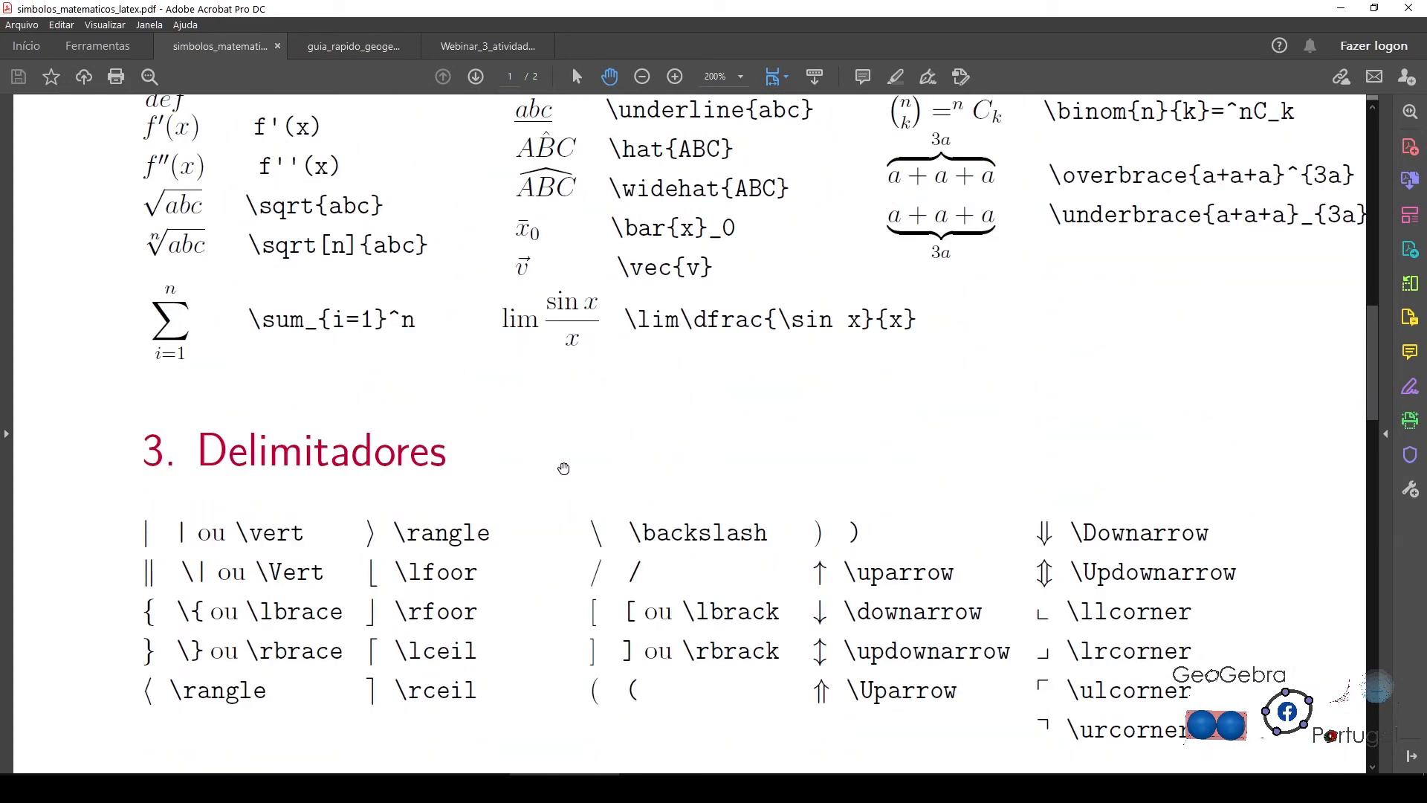
pyautogui.click(1408, 8)
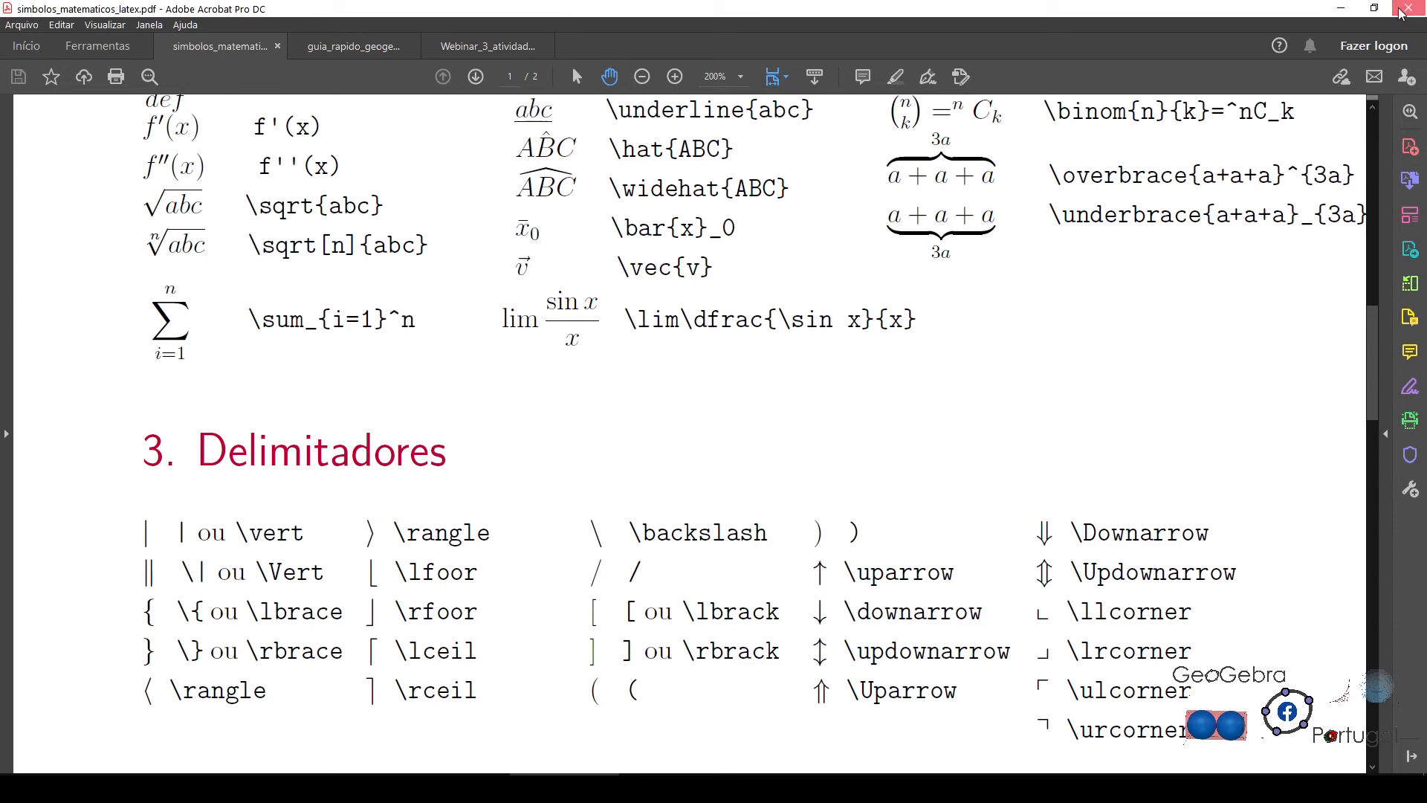